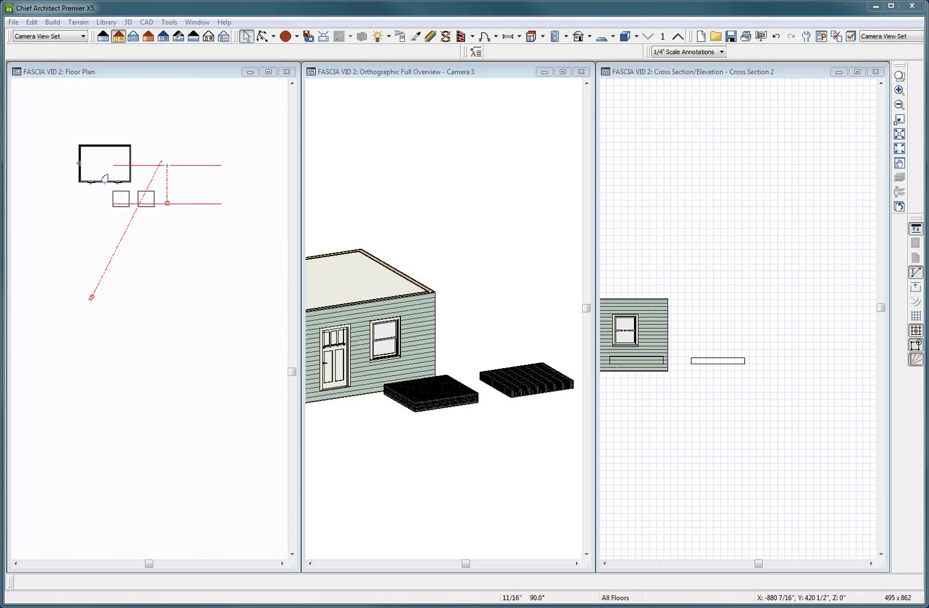
Examine the house's end walls in the floor plan and the two wood-patterned slabs in the 3D overview.
{"action": "left_click", "coordinate": [741, 160]}
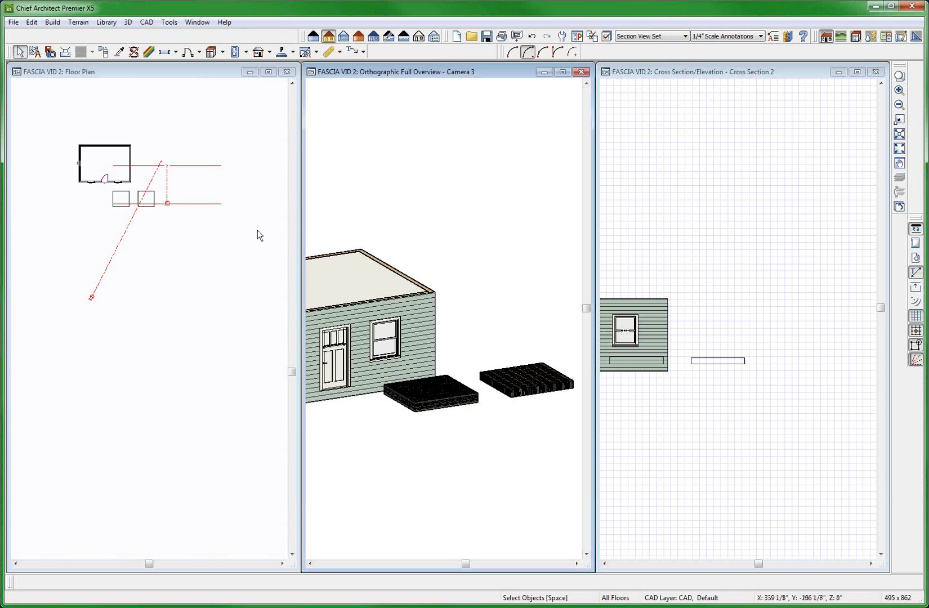
{"action": "left_click", "coordinate": [480, 222]}
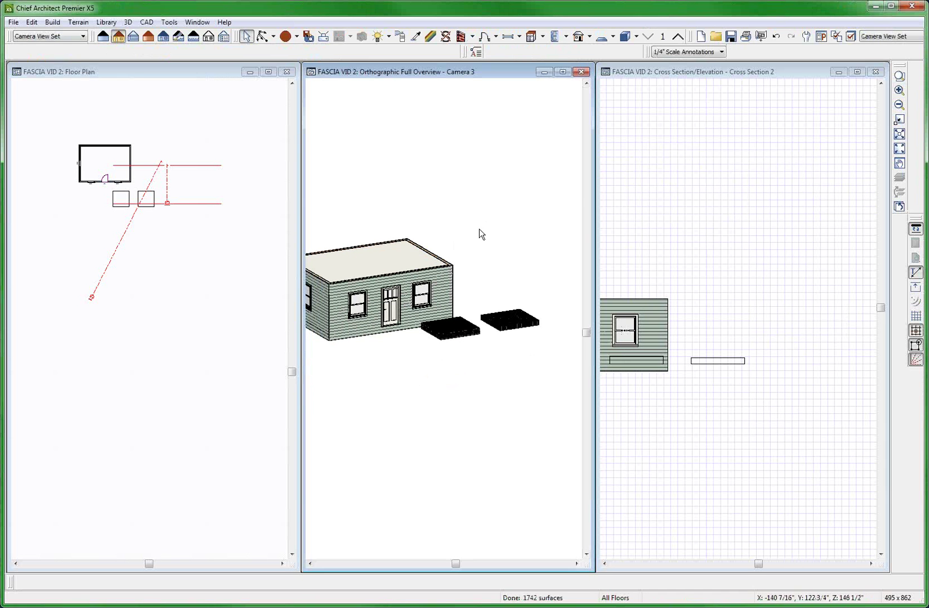
{"action": "left_click", "coordinate": [119, 311]}
{"action": "scroll", "coordinate": [186, 143], "scroll_direction": "up", "scroll_amount": 2}
{"action": "left_click", "coordinate": [181, 142]}
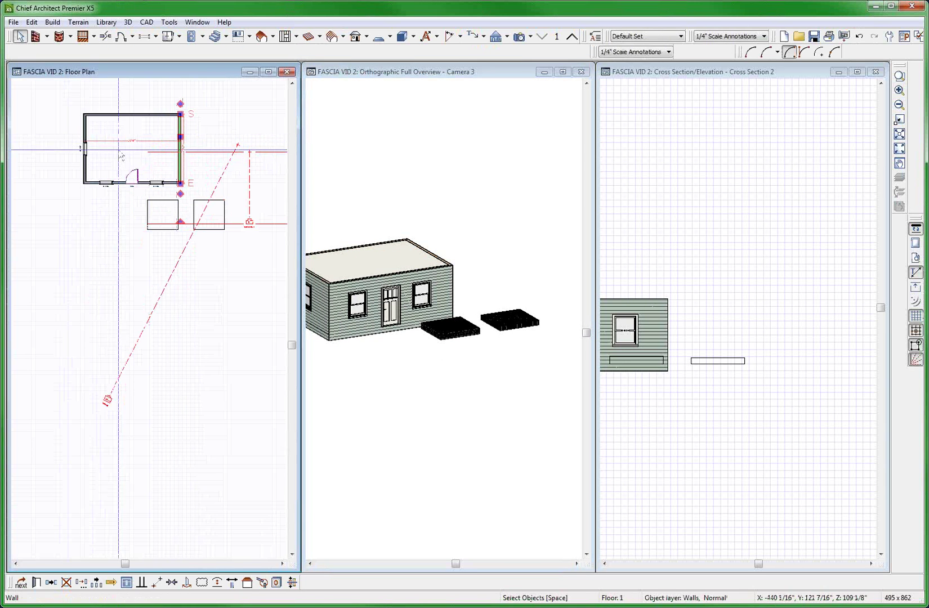
{"action": "left_click", "coordinate": [83, 164]}
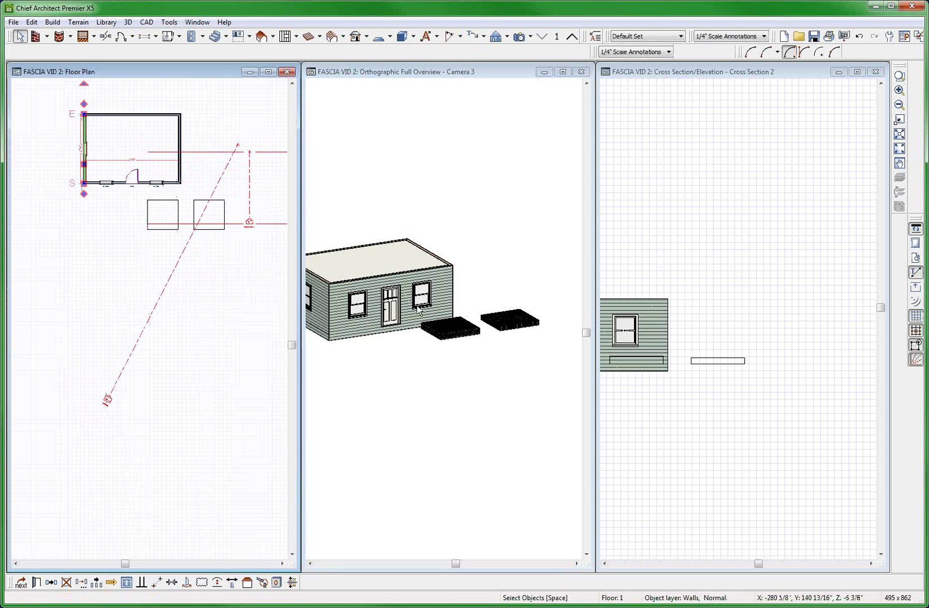
{"action": "left_click", "coordinate": [402, 383]}
{"action": "scroll", "coordinate": [473, 311], "scroll_direction": "up", "scroll_amount": 3}
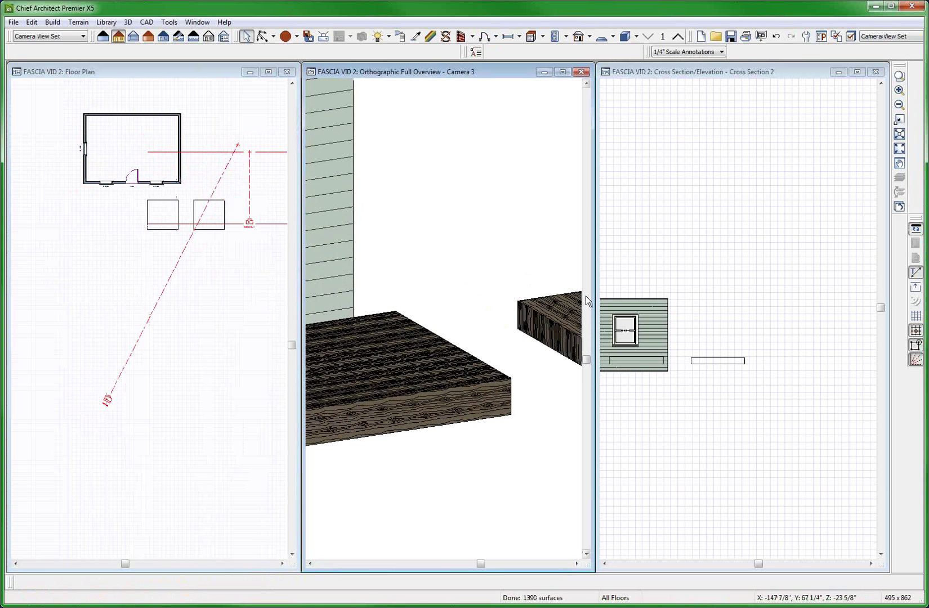
{"action": "left_click", "coordinate": [414, 379]}
{"action": "scroll", "coordinate": [367, 341], "scroll_direction": "down", "scroll_amount": 1}
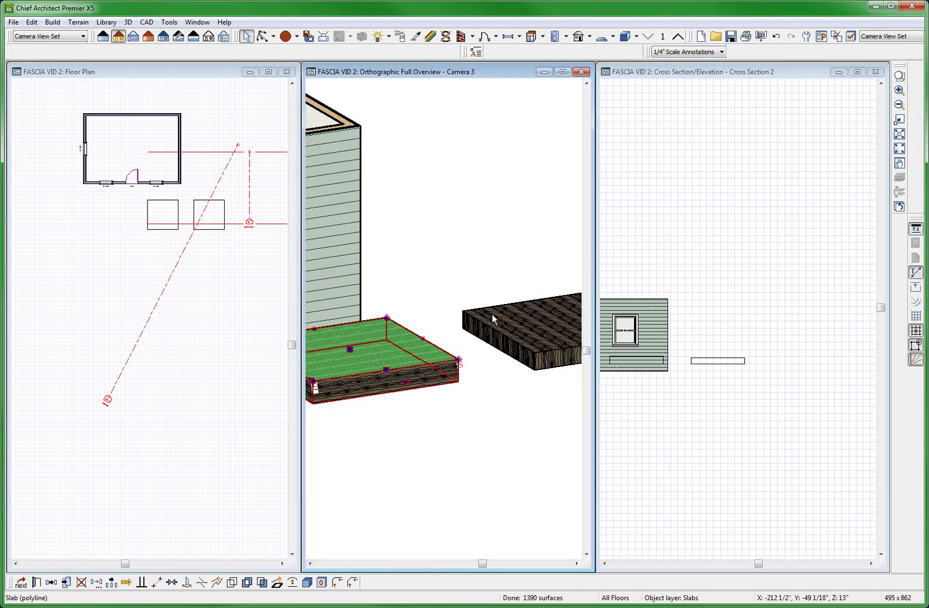
{"action": "left_click", "coordinate": [513, 320]}
{"action": "scroll", "coordinate": [421, 401], "scroll_direction": "up", "scroll_amount": 1}
Inspect the pattern definitions of the two slabs' materials, FASCIA 1 ROT and FASCIA 1, leaving both unedited.
{"action": "left_click", "coordinate": [415, 36]}
{"action": "left_click", "coordinate": [407, 334]}
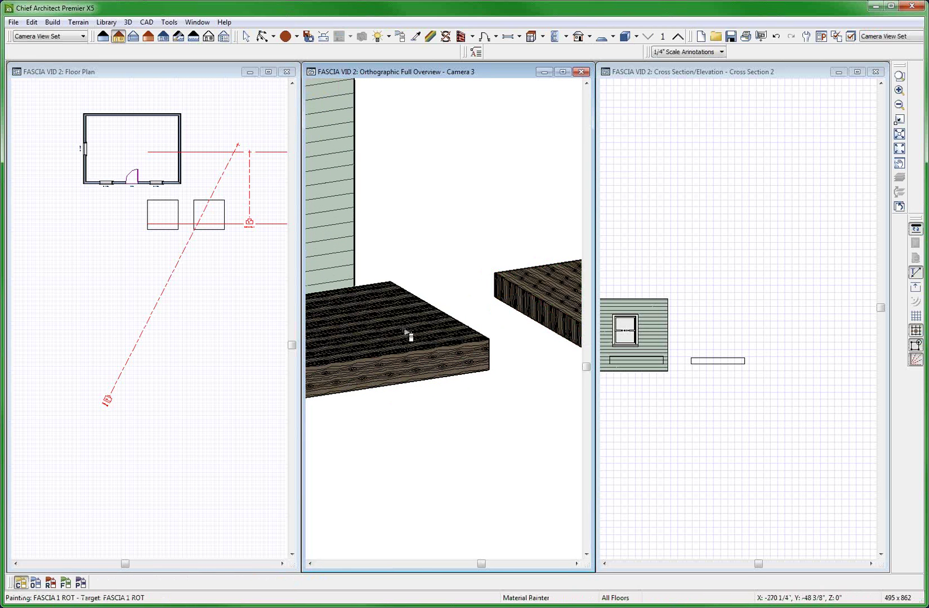
{"action": "left_click", "coordinate": [430, 36]}
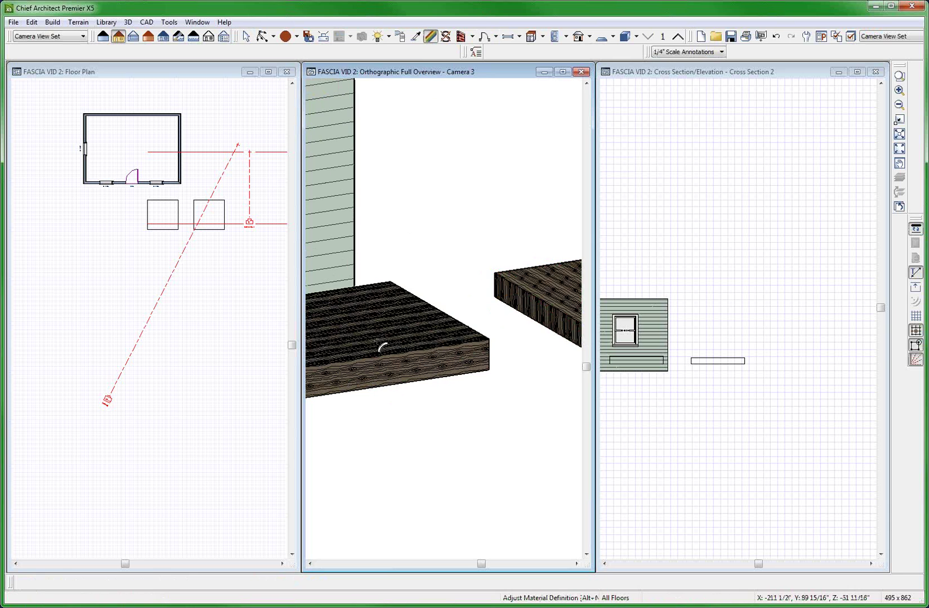
{"action": "left_click", "coordinate": [442, 359]}
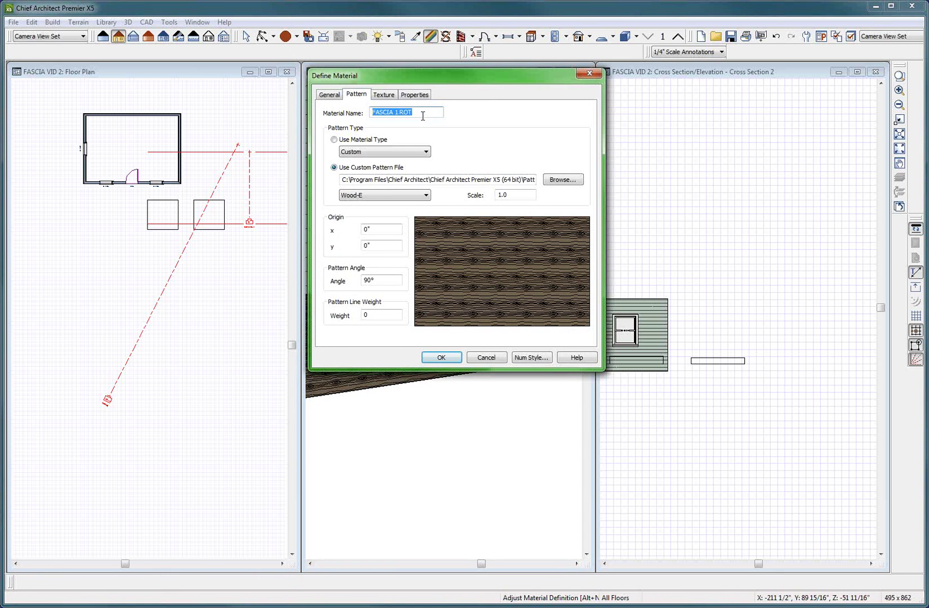
{"action": "left_click", "coordinate": [496, 358]}
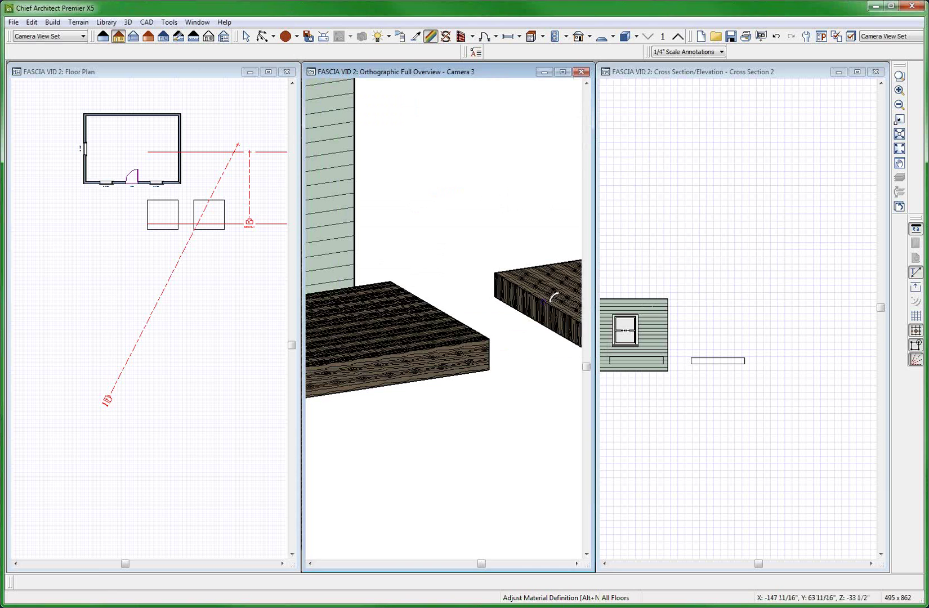
{"action": "left_click", "coordinate": [448, 363]}
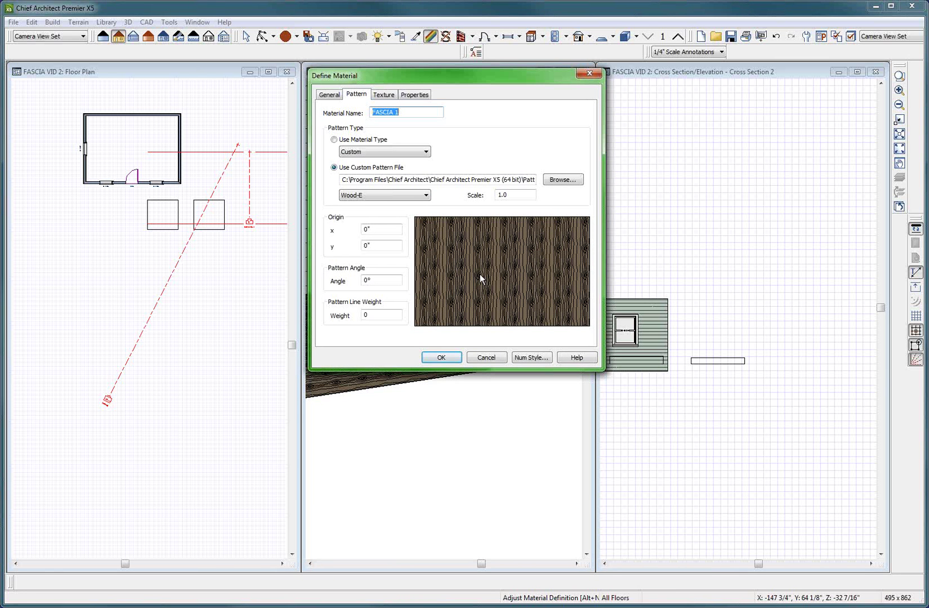
{"action": "left_click", "coordinate": [482, 357]}
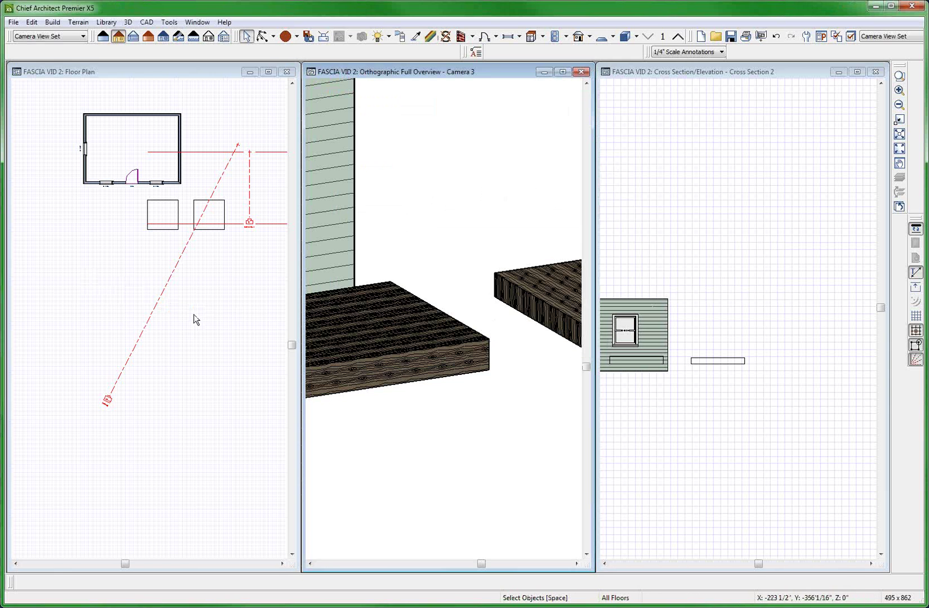
In the roof framing defaults, set the gable sub fascia and eave sub fascia depths to 20".
{"action": "left_click", "coordinate": [170, 299]}
{"action": "double_click", "coordinate": [261, 37]}
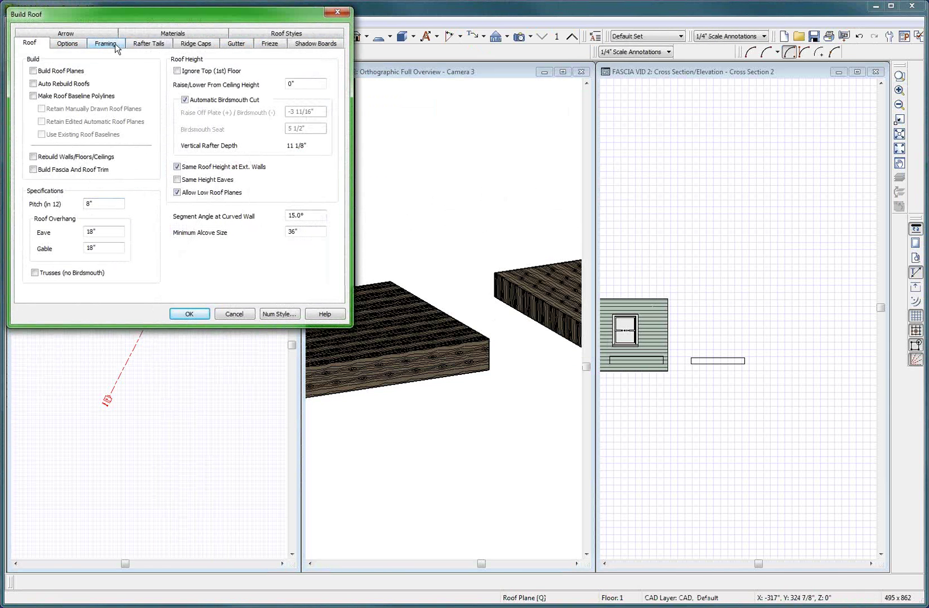
{"action": "left_click", "coordinate": [115, 44]}
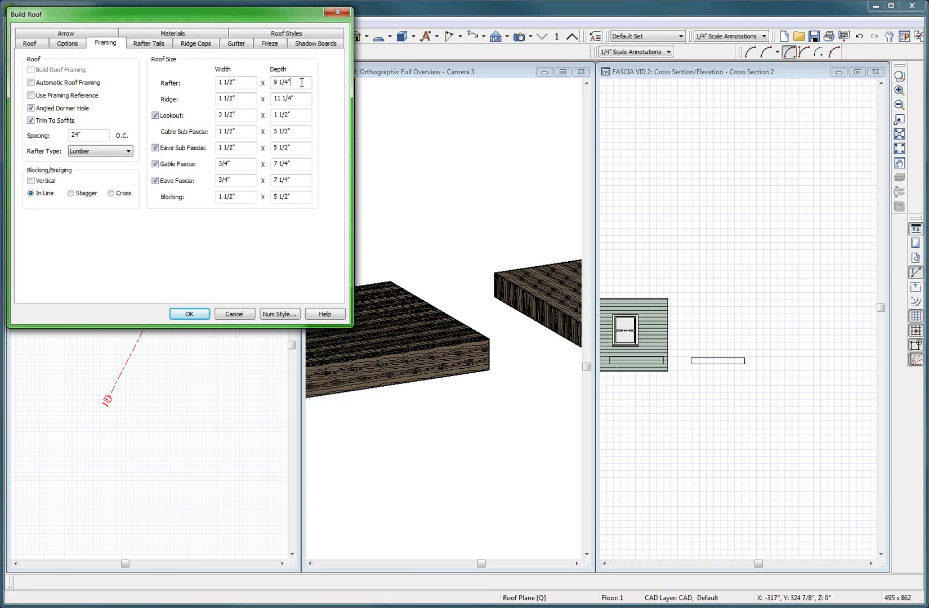
{"action": "double_click", "coordinate": [290, 133]}
{"action": "type", "text": "22"}
{"action": "double_click", "coordinate": [293, 148]}
{"action": "type", "text": "20"}
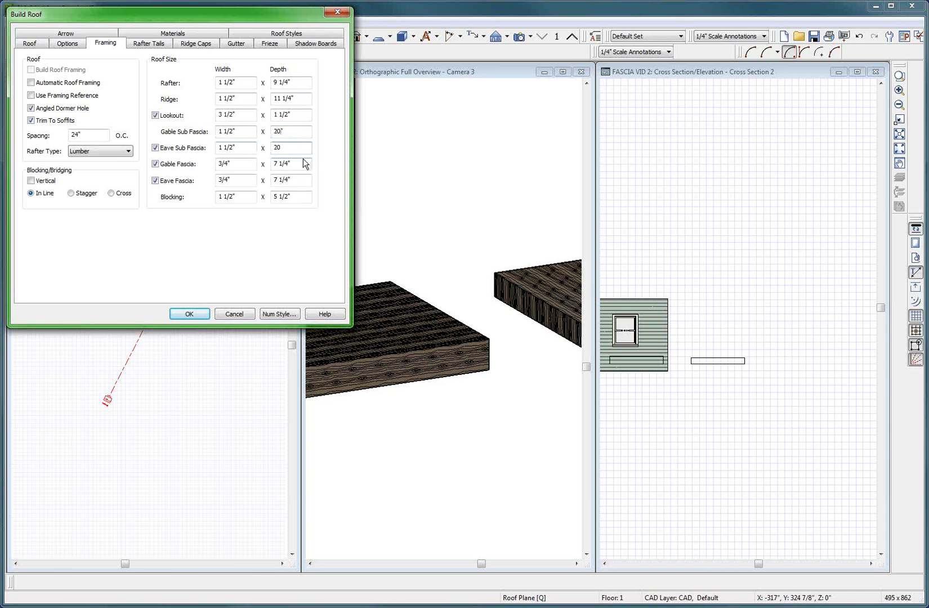
Set the gable fascia and eave fascia depths to 15" in the roof framing settings.
{"action": "double_click", "coordinate": [303, 163]}
{"action": "type", "text": "15"}
{"action": "double_click", "coordinate": [292, 182]}
{"action": "type", "text": "15"}
Add MOLDING1 from the user catalog's -My Molding folder as a roof shadow board.
{"action": "left_click", "coordinate": [294, 46]}
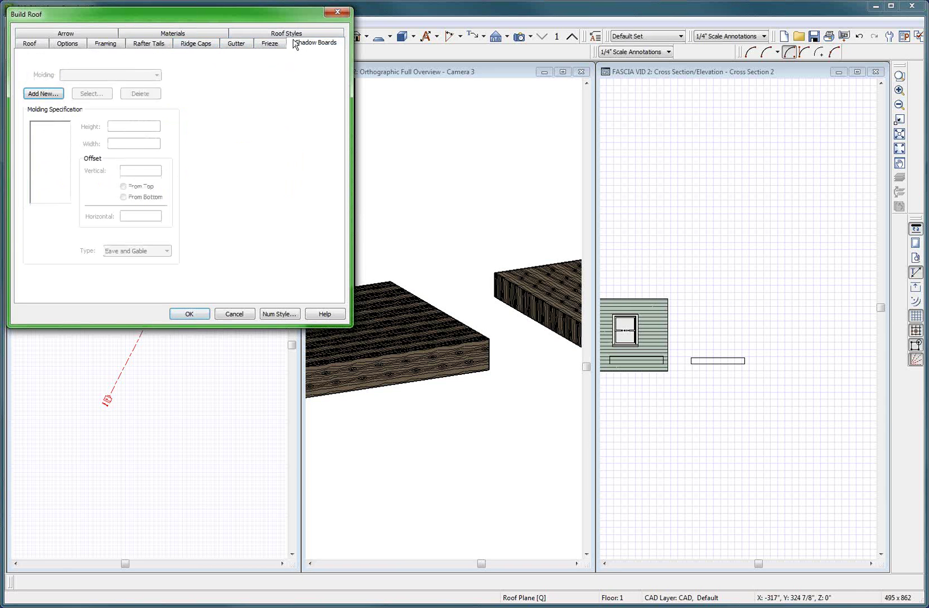
{"action": "left_click", "coordinate": [40, 94]}
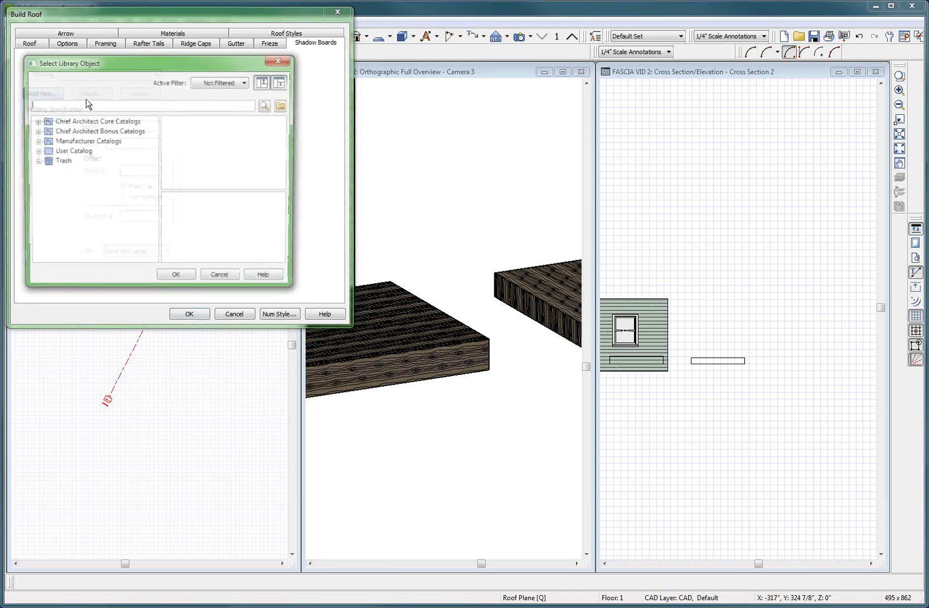
{"action": "left_click", "coordinate": [35, 152]}
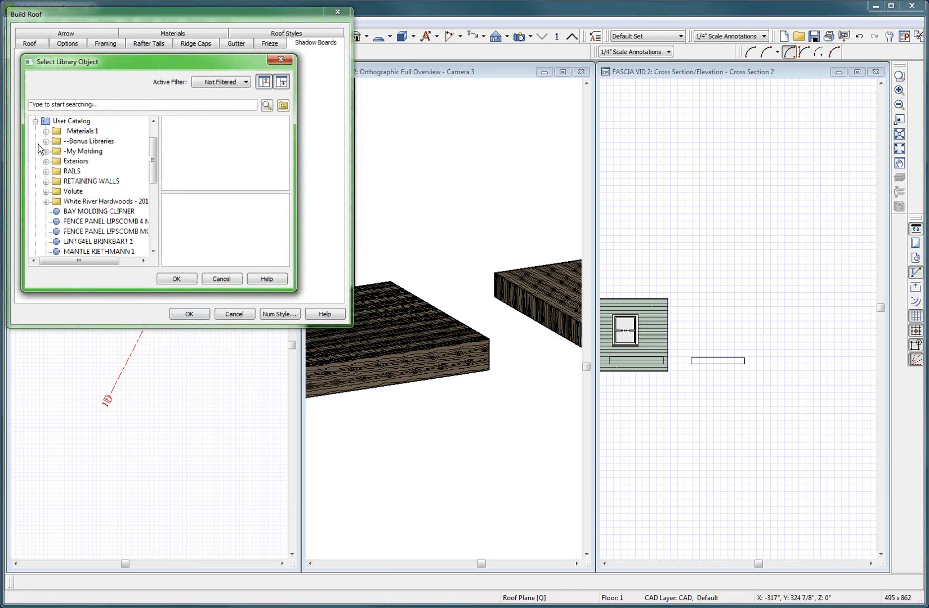
{"action": "left_click", "coordinate": [46, 151]}
{"action": "scroll", "coordinate": [109, 258], "scroll_direction": "down", "scroll_amount": 1}
{"action": "left_click", "coordinate": [99, 212]}
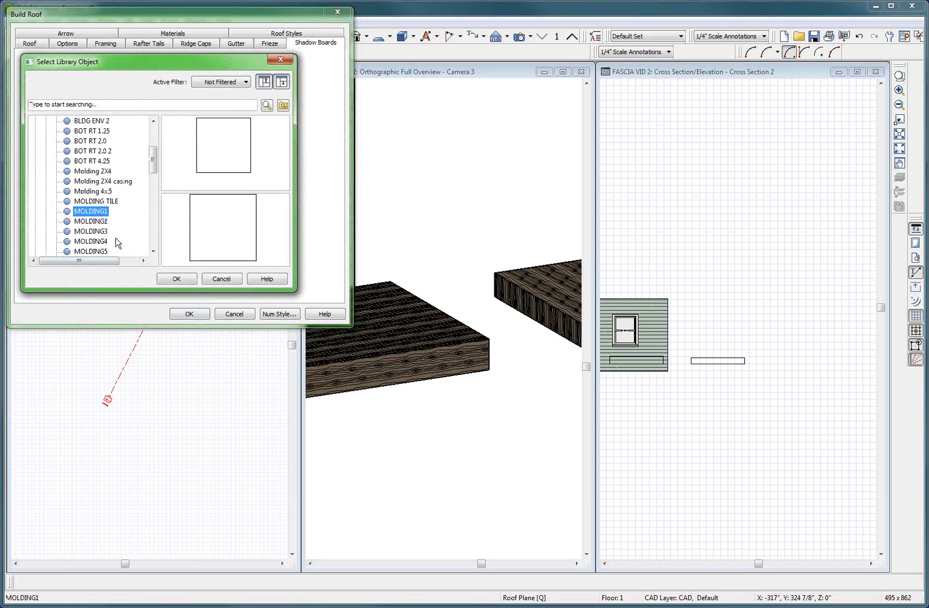
{"action": "left_click", "coordinate": [170, 273]}
Set the MOLDING1 shadow board's height to 16" and width to 1.5".
{"action": "double_click", "coordinate": [130, 124]}
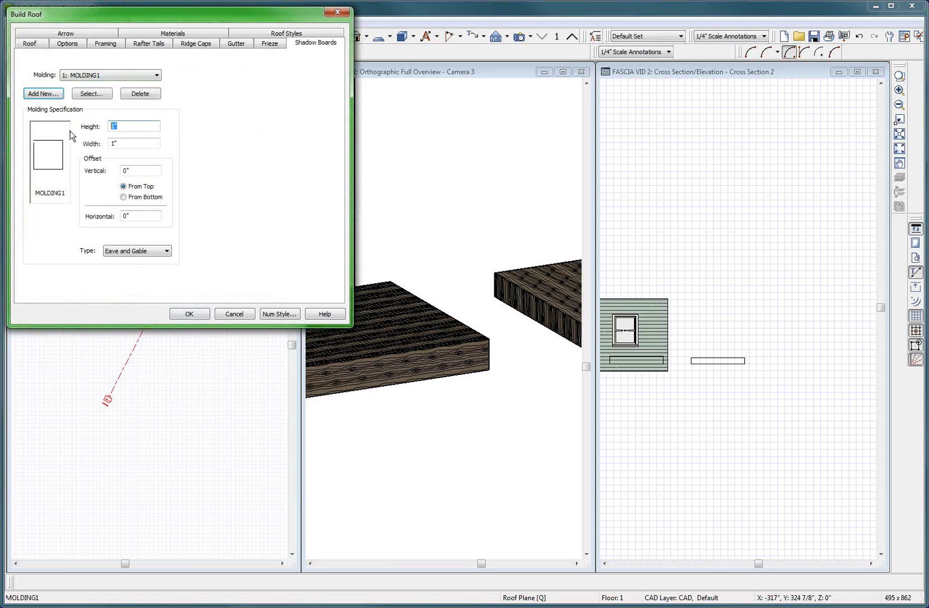
{"action": "type", "text": "16"}
{"action": "key", "text": "Tab"}
{"action": "type", "text": "1.5"}
Add MOLDING2 as a second shadow board with a height of 5" and a width of 3".
{"action": "left_click", "coordinate": [50, 95]}
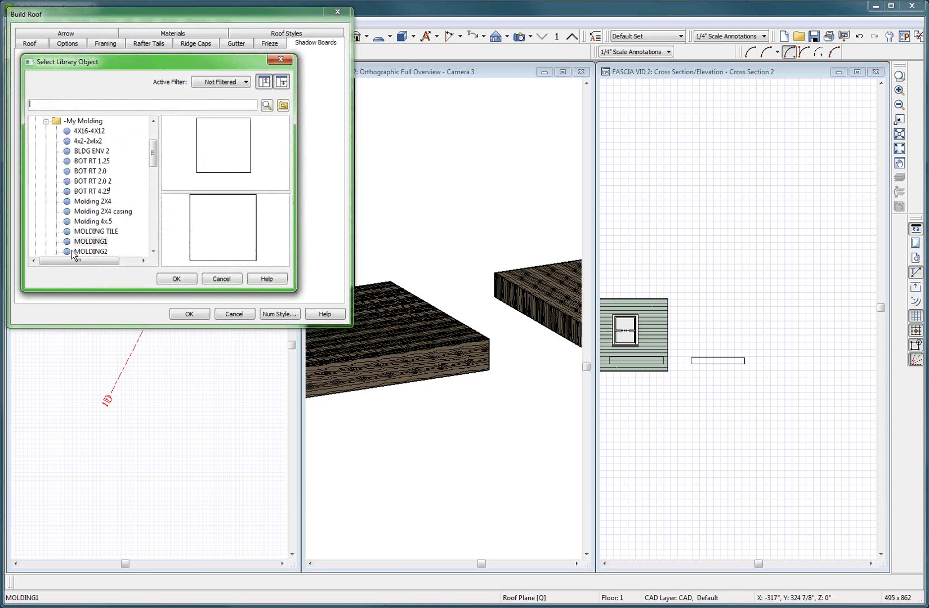
{"action": "left_click", "coordinate": [90, 251]}
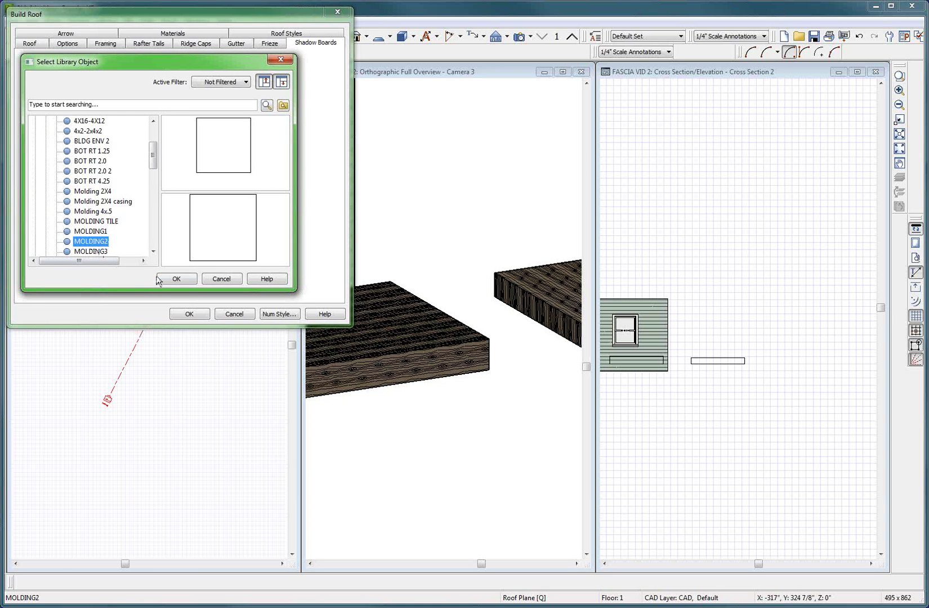
{"action": "left_click", "coordinate": [177, 278]}
{"action": "left_click_drag", "start_coordinate": [125, 124], "coordinate": [73, 127]}
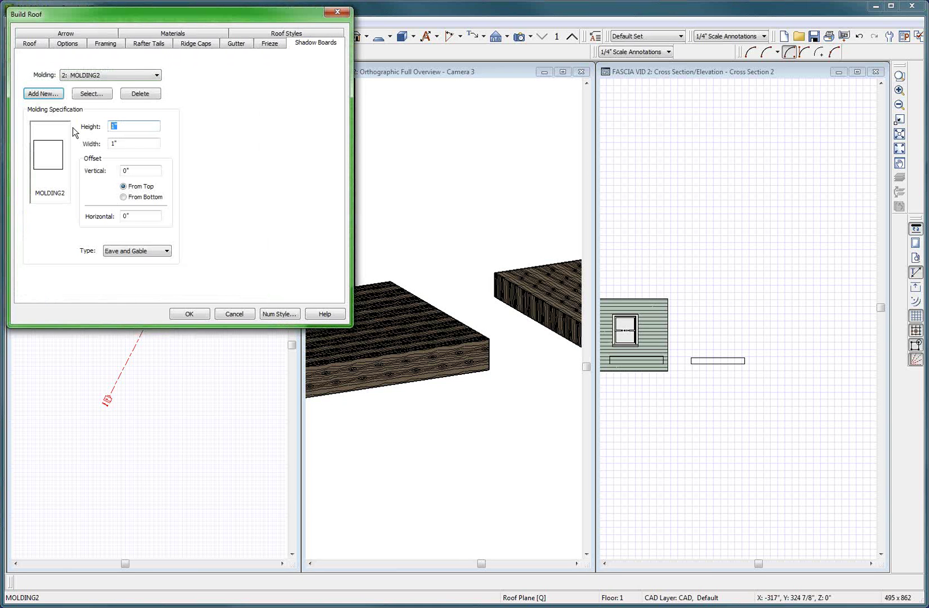
{"action": "type", "text": "5"}
{"action": "key", "text": "Tab"}
{"action": "type", "text": "1.5"}
{"action": "left_click_drag", "start_coordinate": [125, 143], "coordinate": [62, 142]}
{"action": "type", "text": "3"}
Assign the plan material FASCIA 1 to the MOLDING1 shadow board.
{"action": "left_click", "coordinate": [205, 34]}
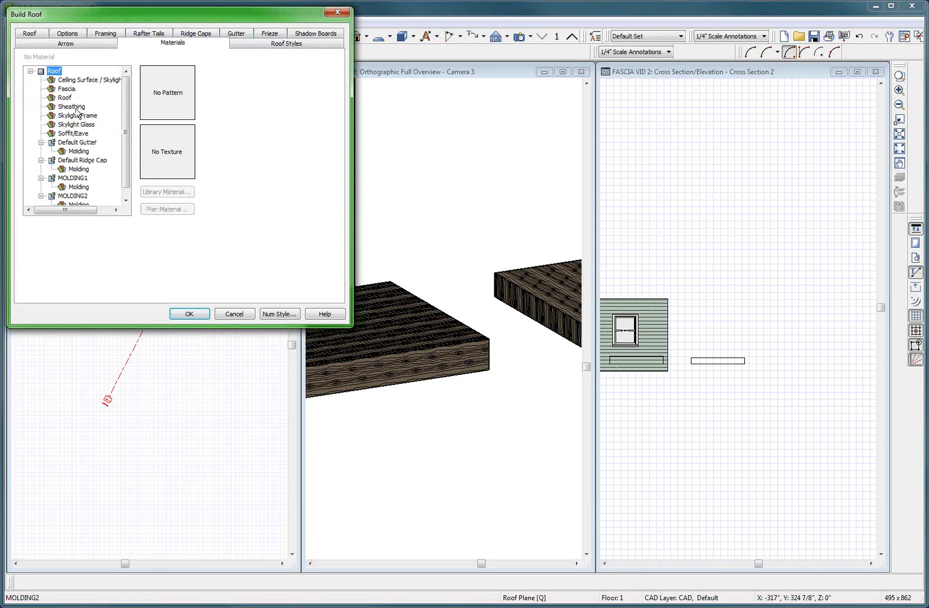
{"action": "scroll", "coordinate": [79, 113], "scroll_direction": "down", "scroll_amount": 1}
{"action": "left_click", "coordinate": [72, 170]}
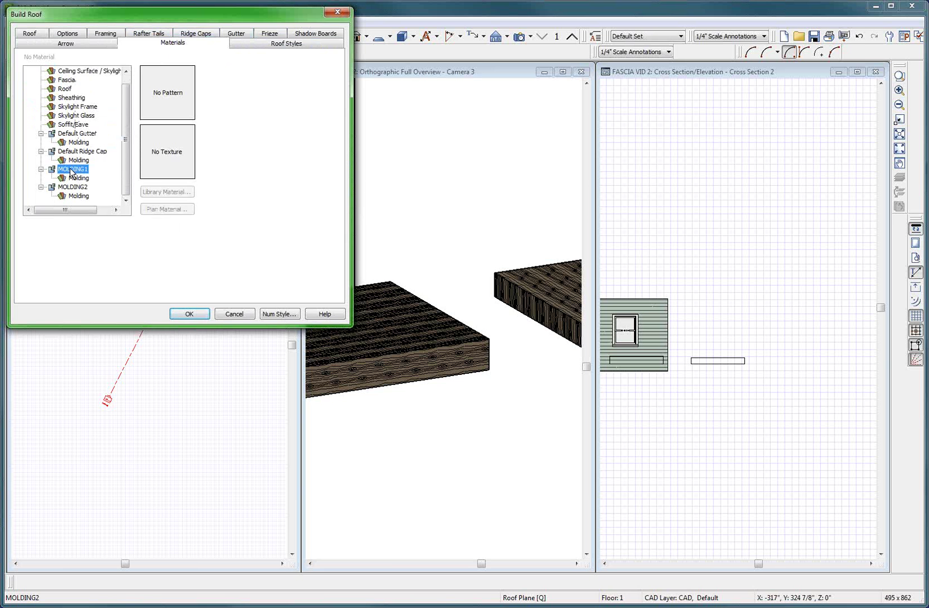
{"action": "left_click", "coordinate": [74, 178]}
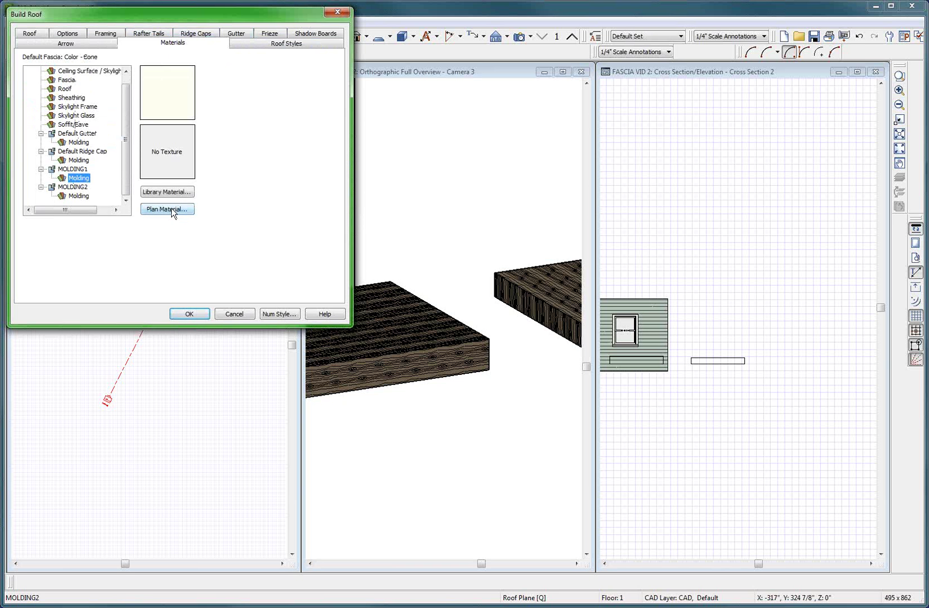
{"action": "left_click", "coordinate": [171, 208]}
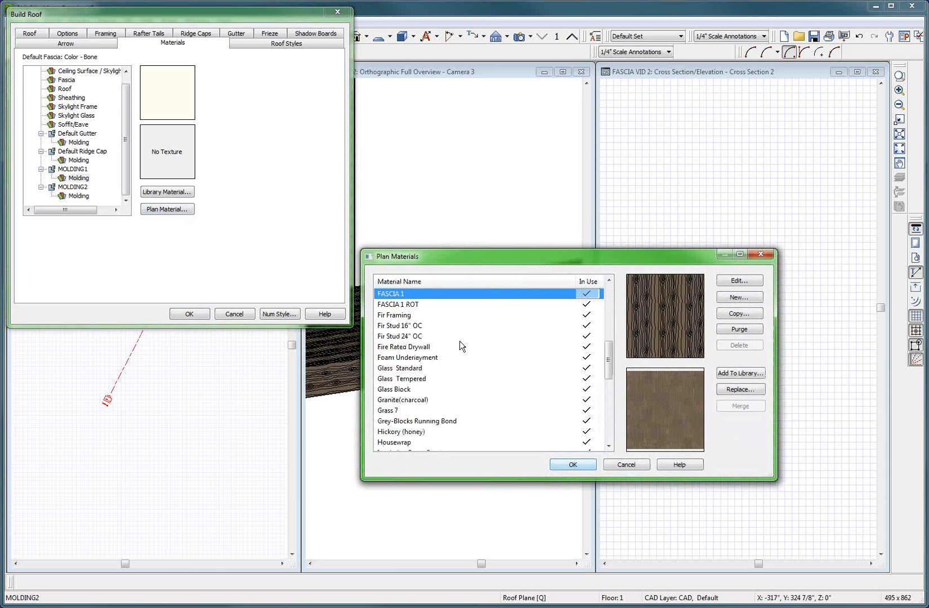
{"action": "left_click", "coordinate": [573, 463]}
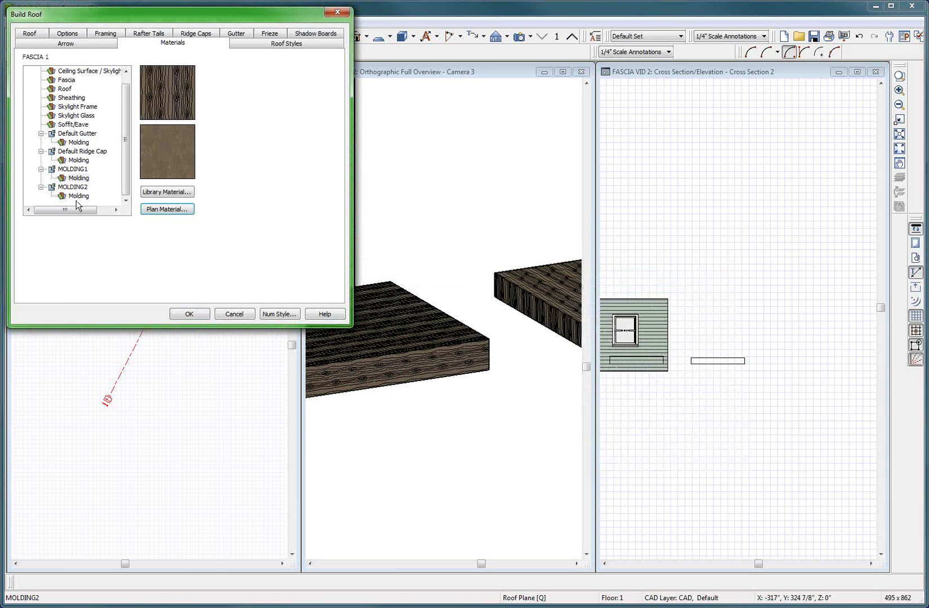
Assign the plan material FASCIA 1 ROT to the MOLDING2 shadow board and accept the roof settings.
{"action": "left_click", "coordinate": [88, 196]}
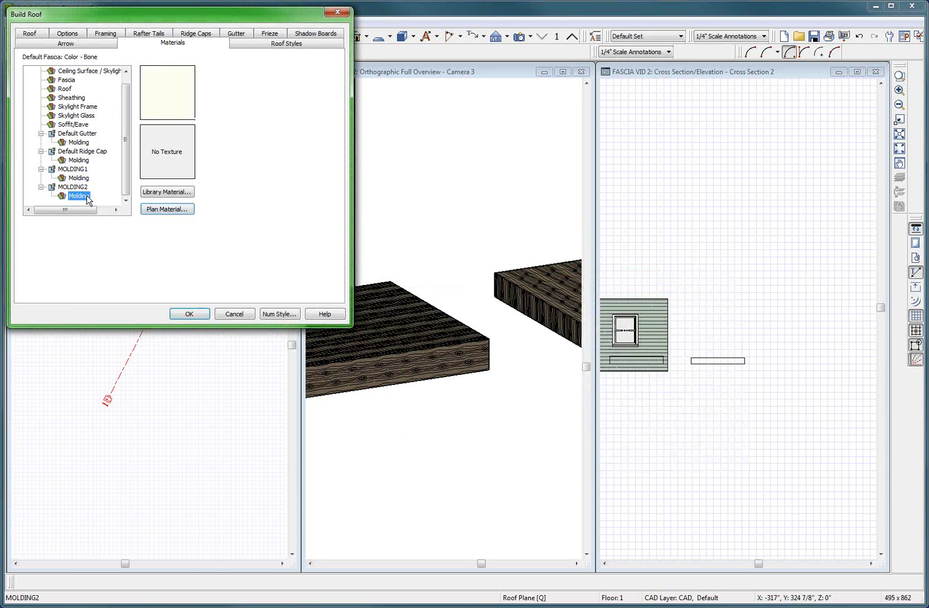
{"action": "left_click", "coordinate": [168, 208]}
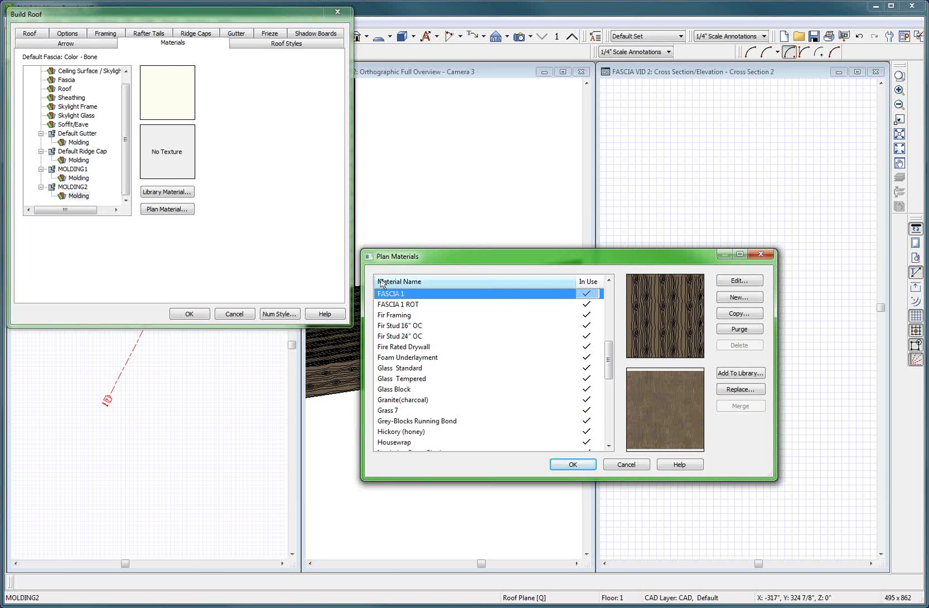
{"action": "left_click", "coordinate": [409, 303]}
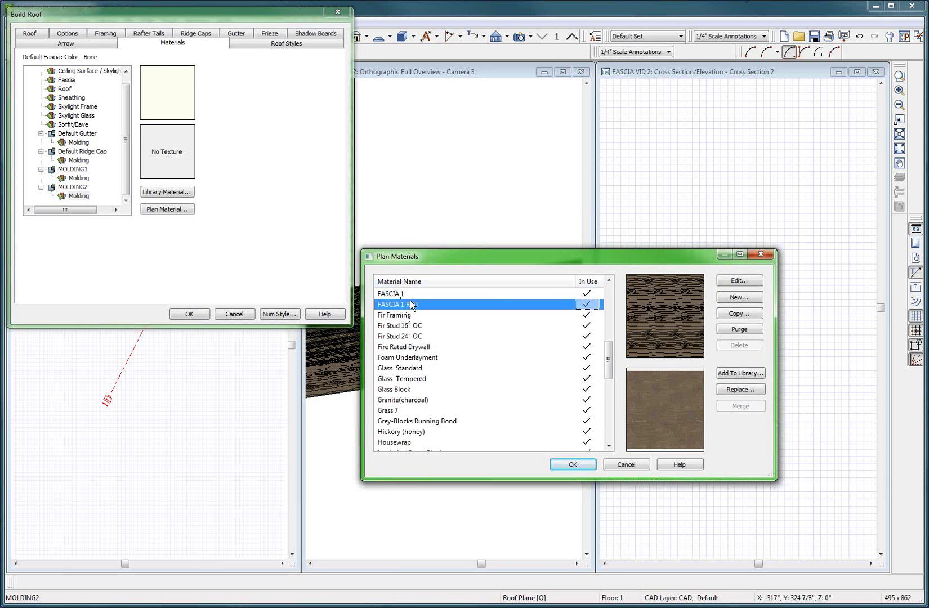
{"action": "left_click", "coordinate": [581, 471]}
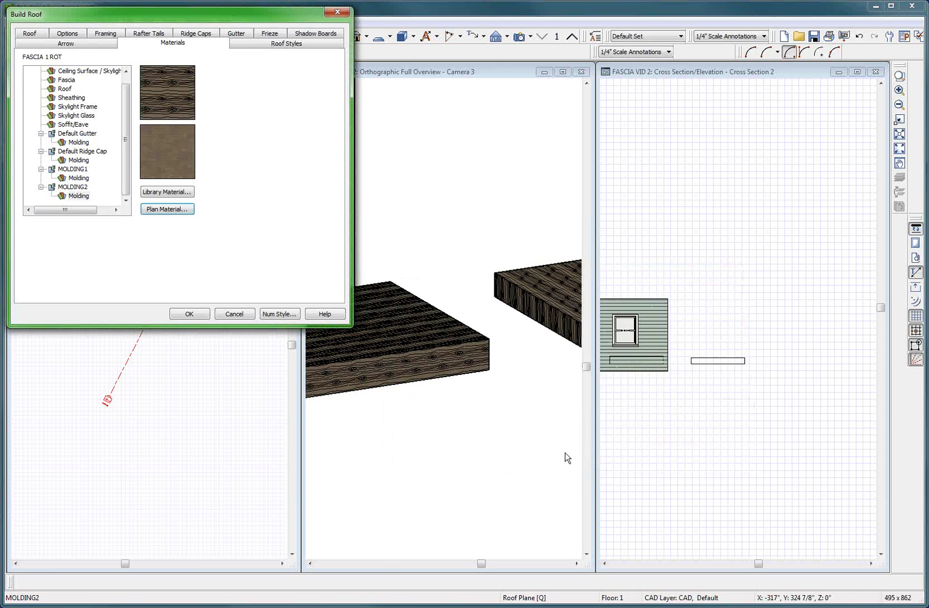
{"action": "left_click", "coordinate": [190, 314]}
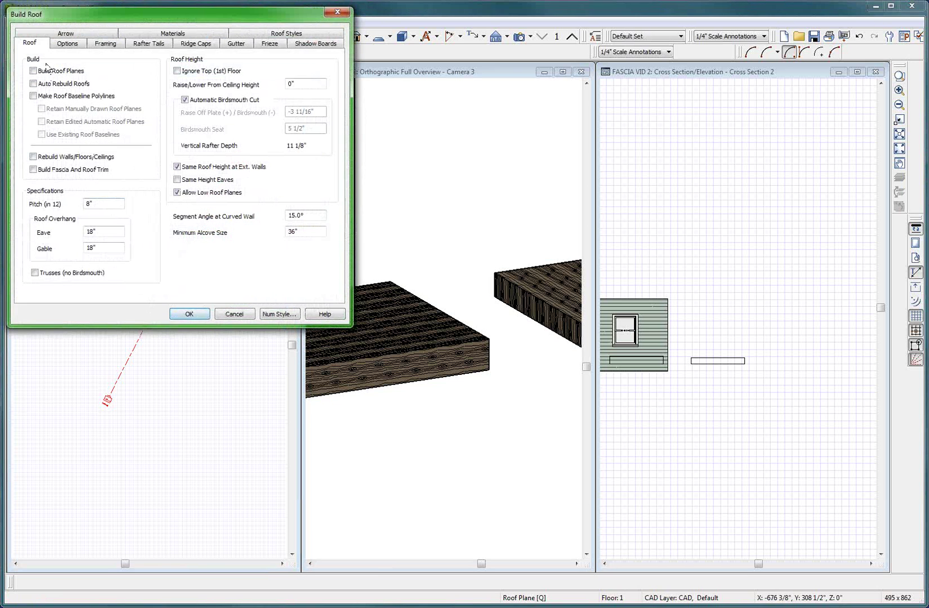
Enable Build Roof Planes, keep soffits turned on in the roof options, and build the roof.
{"action": "left_click", "coordinate": [57, 71]}
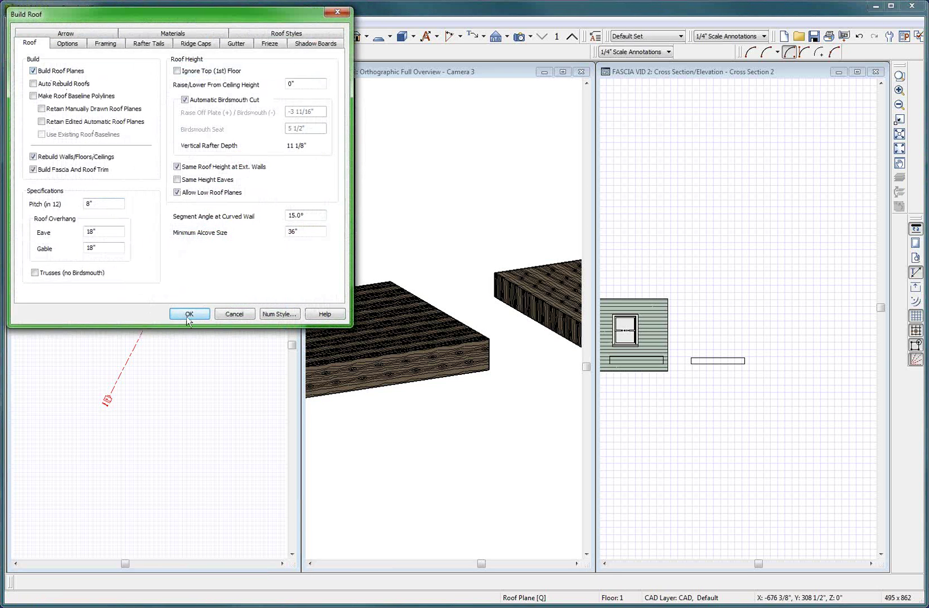
{"action": "left_click", "coordinate": [78, 43]}
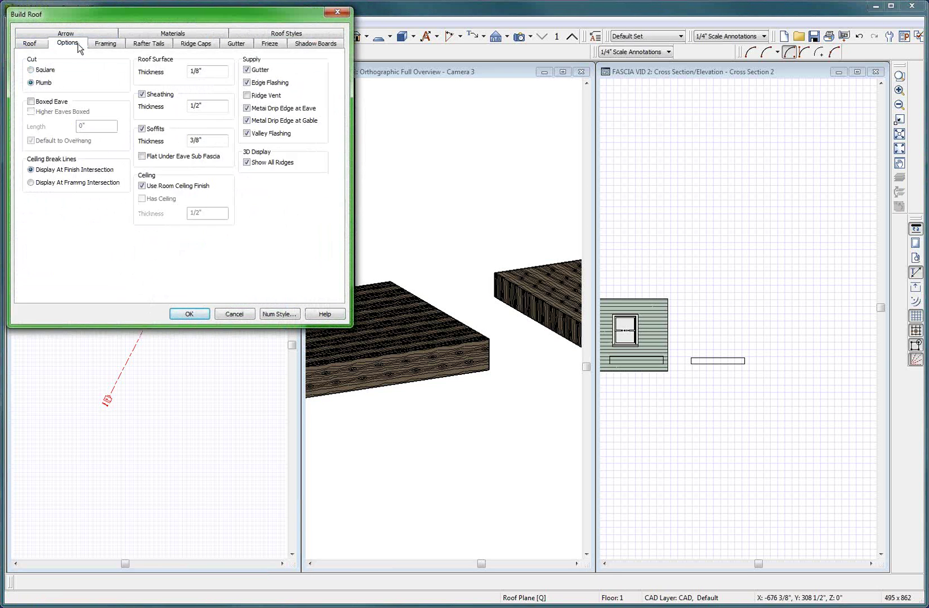
{"action": "left_click", "coordinate": [141, 131]}
{"action": "left_click", "coordinate": [141, 130]}
{"action": "key", "text": "Return"}
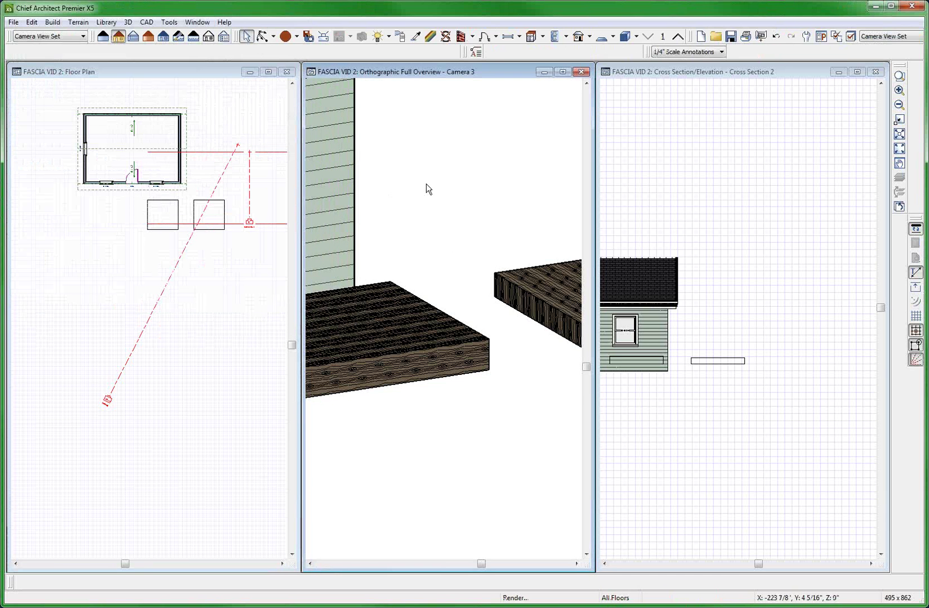
Turn off the gutter supply option for both roof planes together.
{"action": "scroll", "coordinate": [341, 165], "scroll_direction": "up", "scroll_amount": 5}
{"action": "scroll", "coordinate": [411, 228], "scroll_direction": "up", "scroll_amount": 4}
{"action": "scroll", "coordinate": [441, 212], "scroll_direction": "down", "scroll_amount": 5}
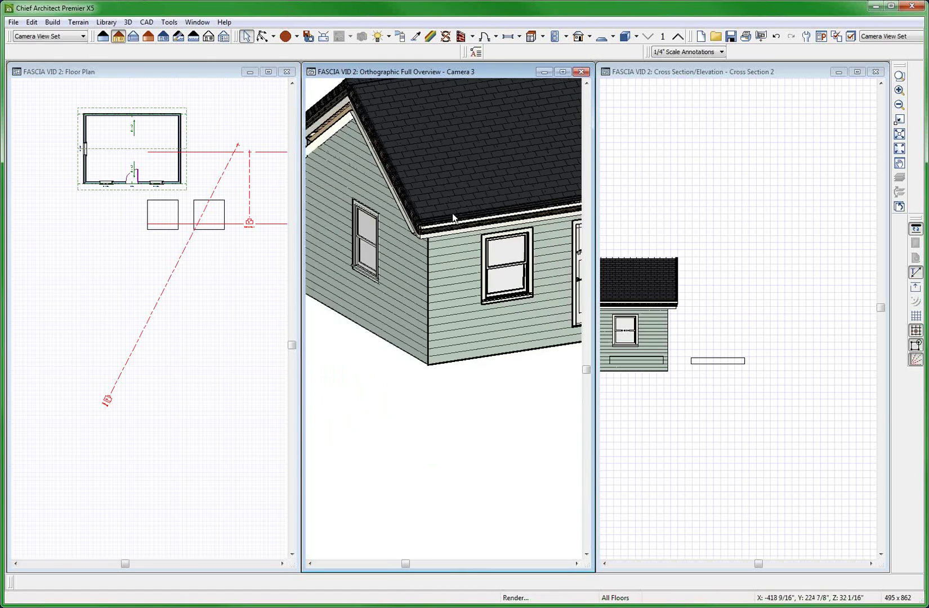
{"action": "scroll", "coordinate": [452, 213], "scroll_direction": "down", "scroll_amount": 3}
{"action": "scroll", "coordinate": [409, 187], "scroll_direction": "up", "scroll_amount": 2}
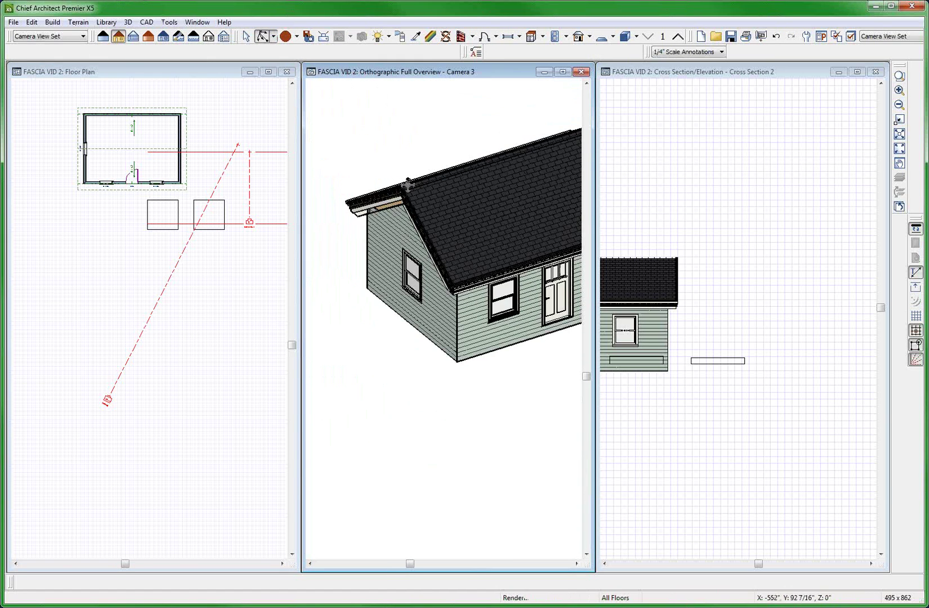
{"action": "left_click_drag", "start_coordinate": [395, 177], "coordinate": [455, 222]}
{"action": "key", "text": "space"}
{"action": "left_click", "coordinate": [457, 225]}
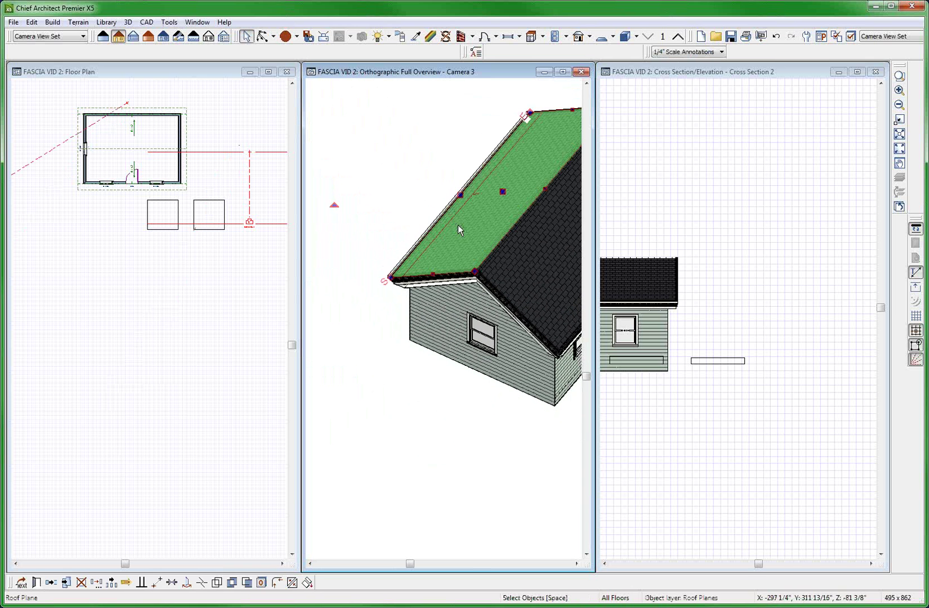
{"action": "left_click", "coordinate": [511, 279], "text": "shift"}
{"action": "left_click", "coordinate": [21, 582]}
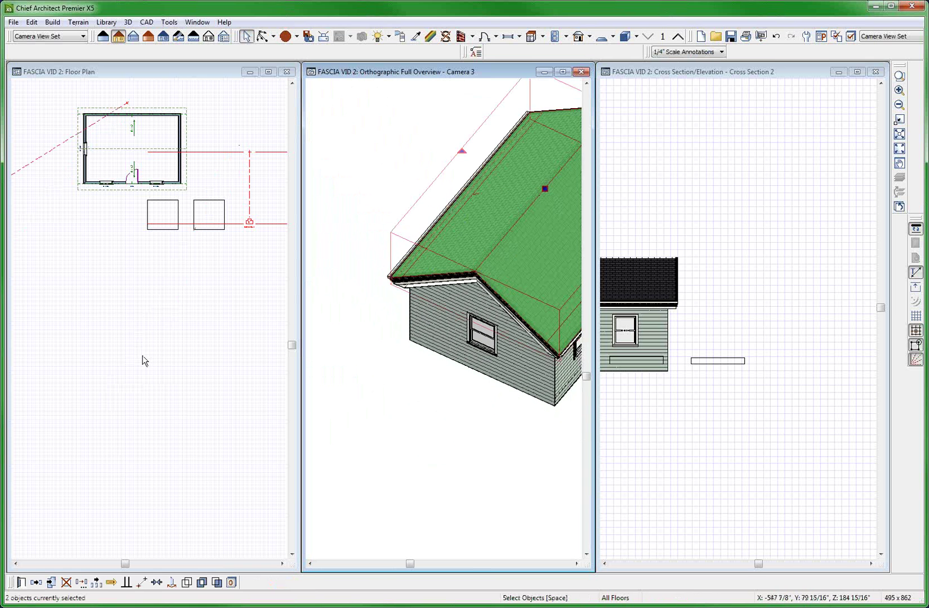
{"action": "left_click", "coordinate": [66, 43]}
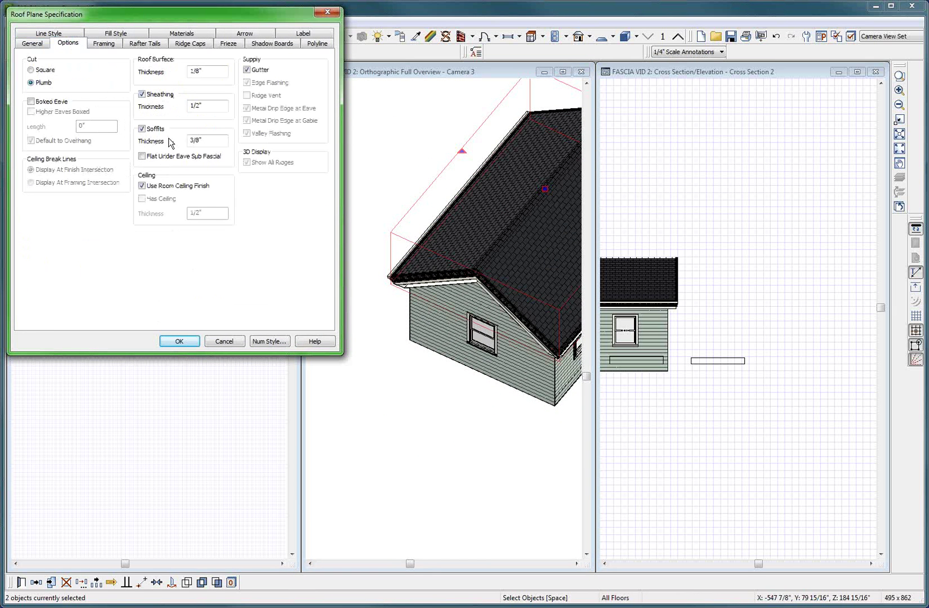
{"action": "left_click", "coordinate": [251, 70]}
{"action": "key", "text": "Return"}
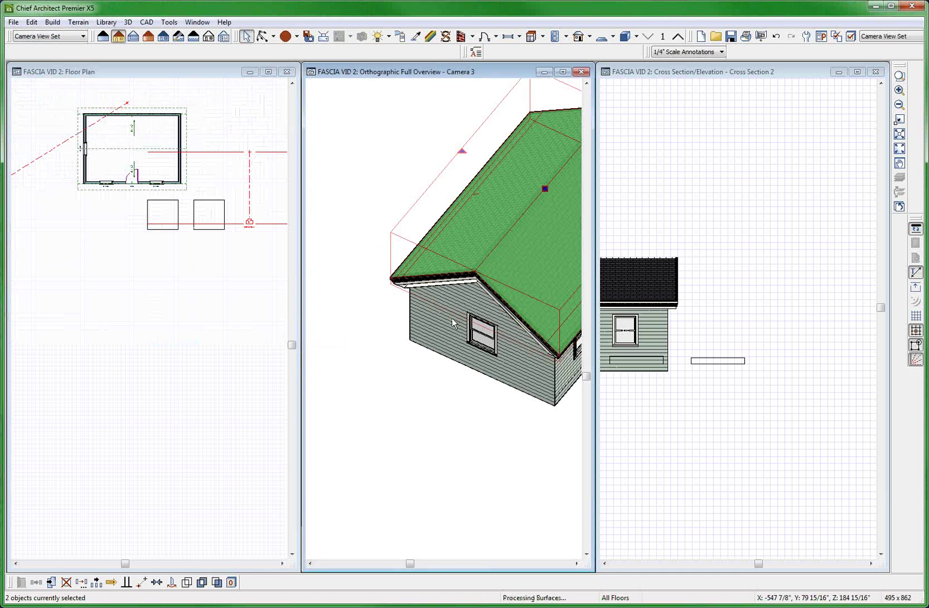
Examine the two shadow boards and the fascia along the gable end in the camera view.
{"action": "key", "text": "Escape"}
{"action": "scroll", "coordinate": [442, 336], "scroll_direction": "down", "scroll_amount": 4}
{"action": "key", "text": "alt+3"}
{"action": "left_click_drag", "start_coordinate": [449, 395], "coordinate": [425, 302]}
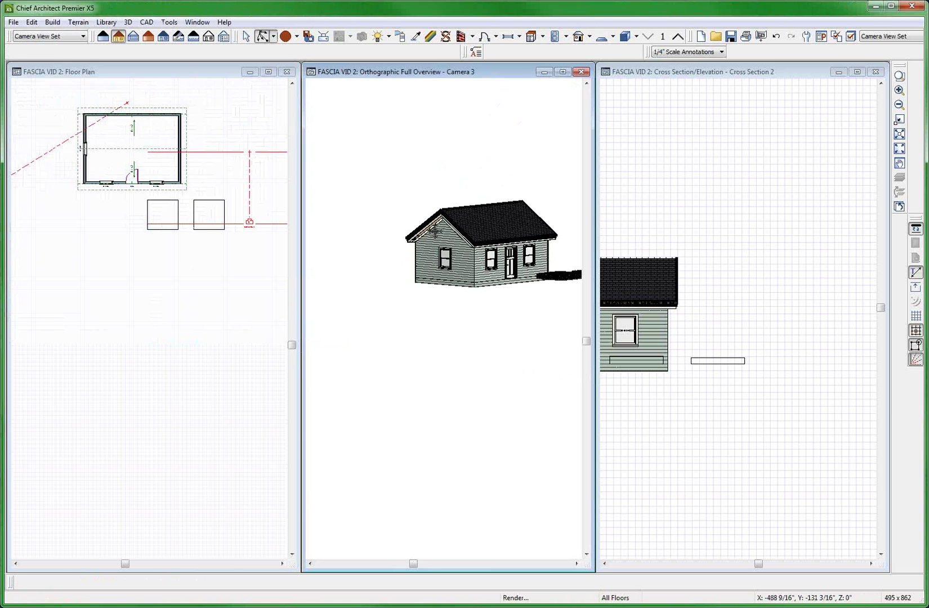
{"action": "scroll", "coordinate": [433, 230], "scroll_direction": "up", "scroll_amount": 5}
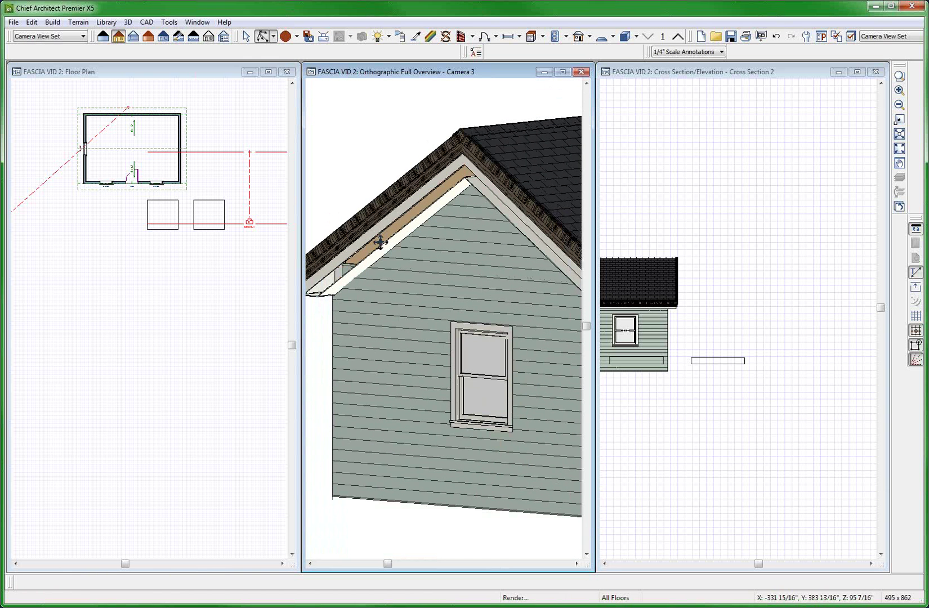
{"action": "scroll", "coordinate": [389, 224], "scroll_direction": "up", "scroll_amount": 1}
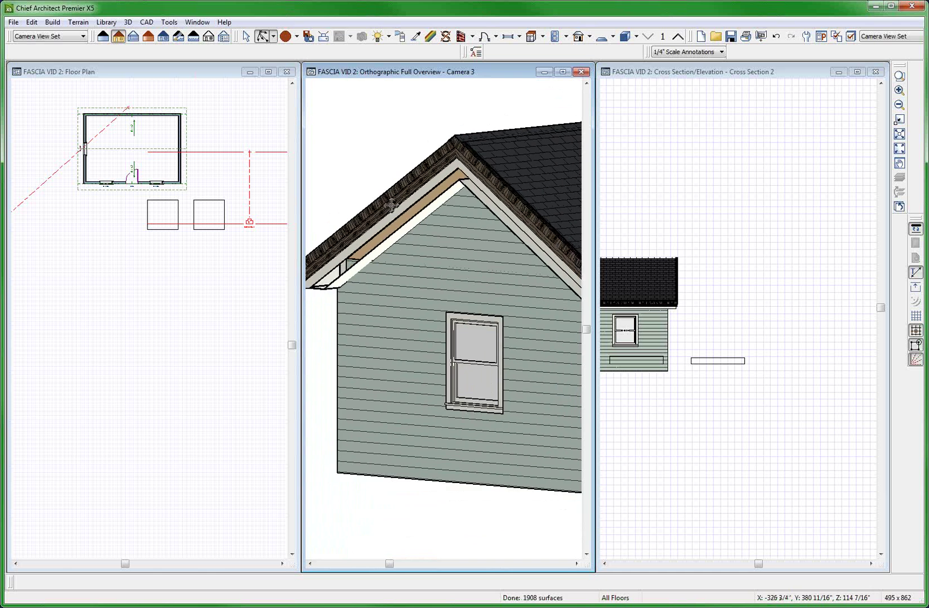
{"action": "scroll", "coordinate": [392, 206], "scroll_direction": "up", "scroll_amount": 2}
{"action": "scroll", "coordinate": [396, 188], "scroll_direction": "up", "scroll_amount": 3}
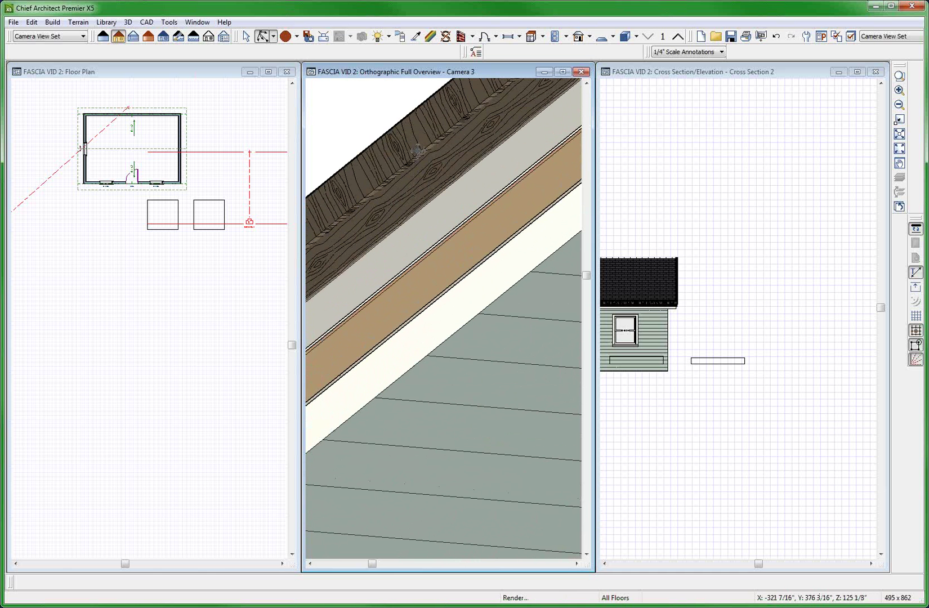
{"action": "scroll", "coordinate": [417, 151], "scroll_direction": "up", "scroll_amount": 2}
Inspect the material definitions of the two gable shadow boards and the fascia below them.
{"action": "key", "text": "space"}
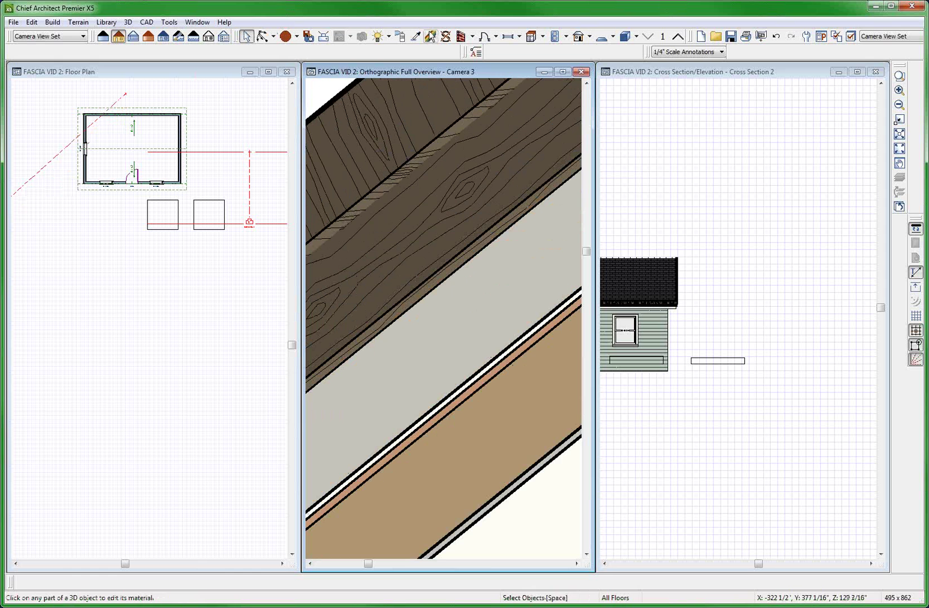
{"action": "left_click", "coordinate": [430, 36]}
{"action": "left_click", "coordinate": [430, 380]}
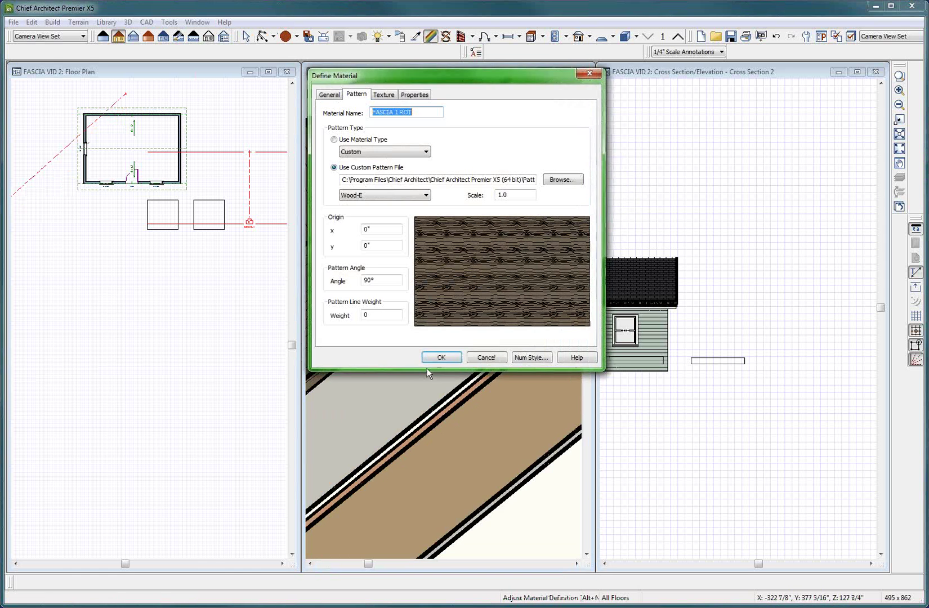
{"action": "left_click", "coordinate": [442, 350]}
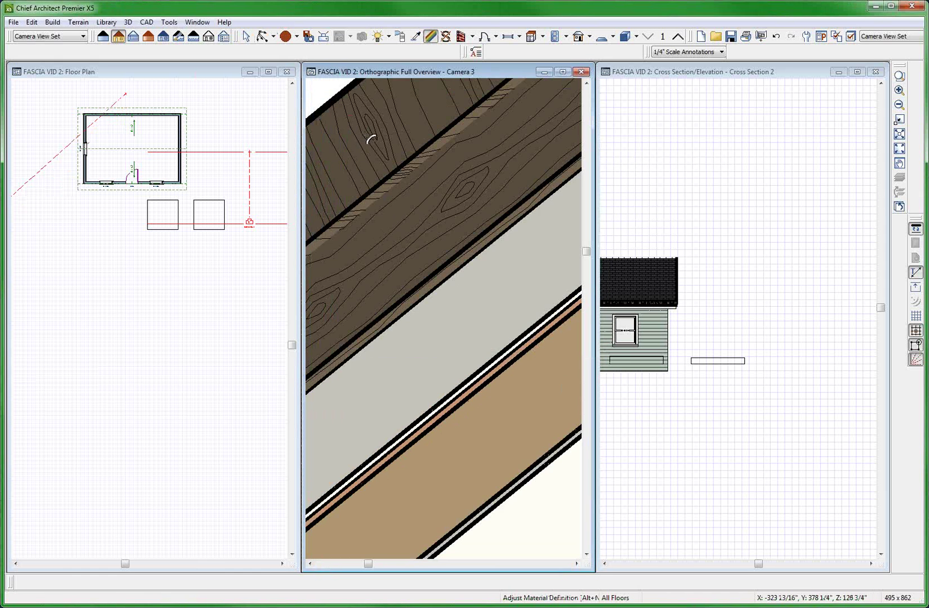
{"action": "left_click", "coordinate": [371, 138]}
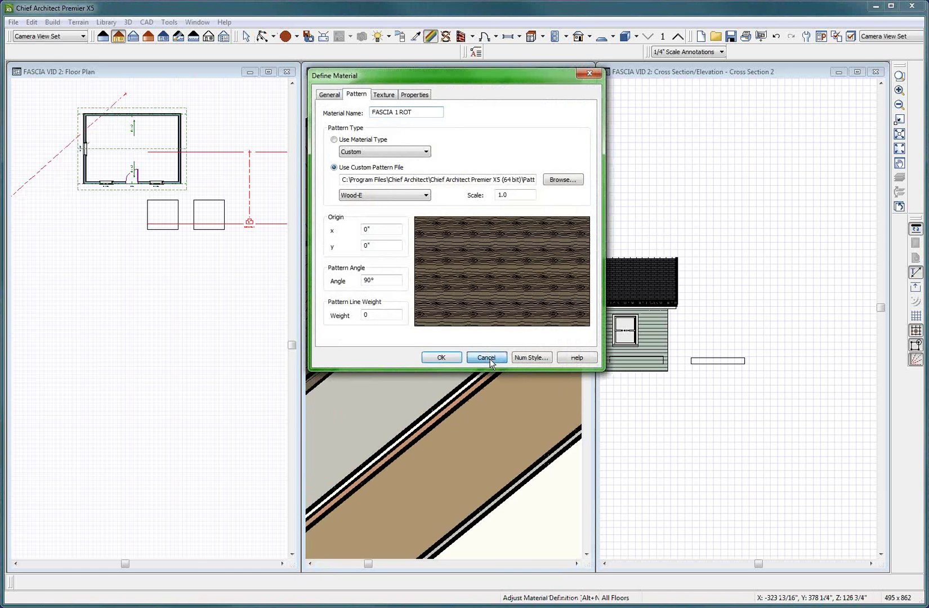
{"action": "left_click", "coordinate": [486, 358]}
{"action": "left_click", "coordinate": [402, 252]}
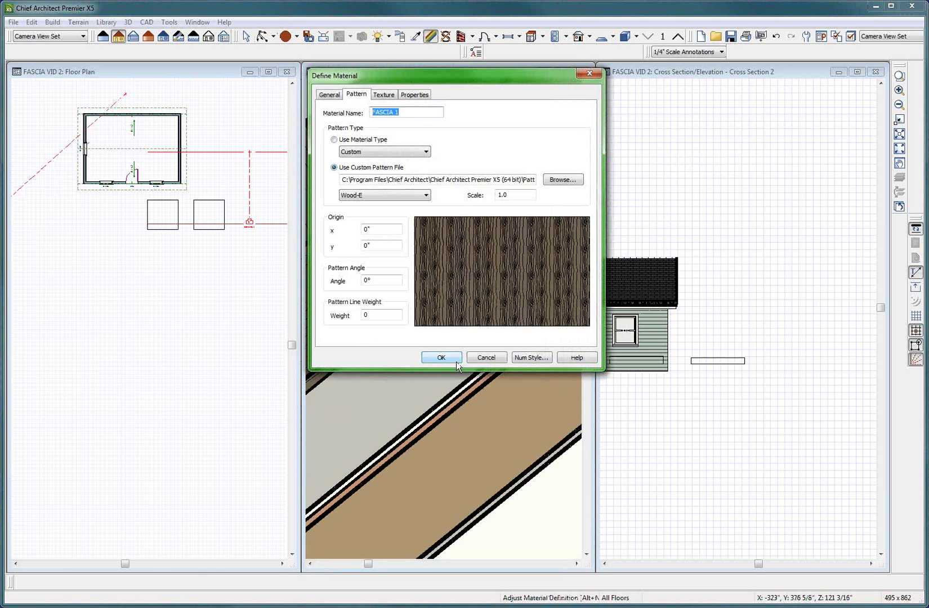
{"action": "left_click", "coordinate": [489, 358]}
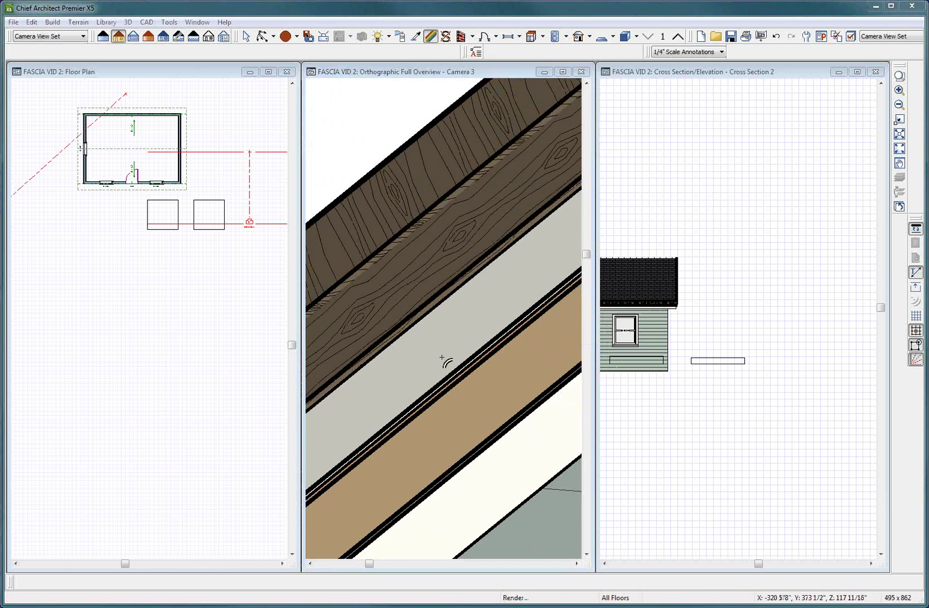
{"action": "left_click", "coordinate": [442, 358]}
{"action": "left_click", "coordinate": [483, 357]}
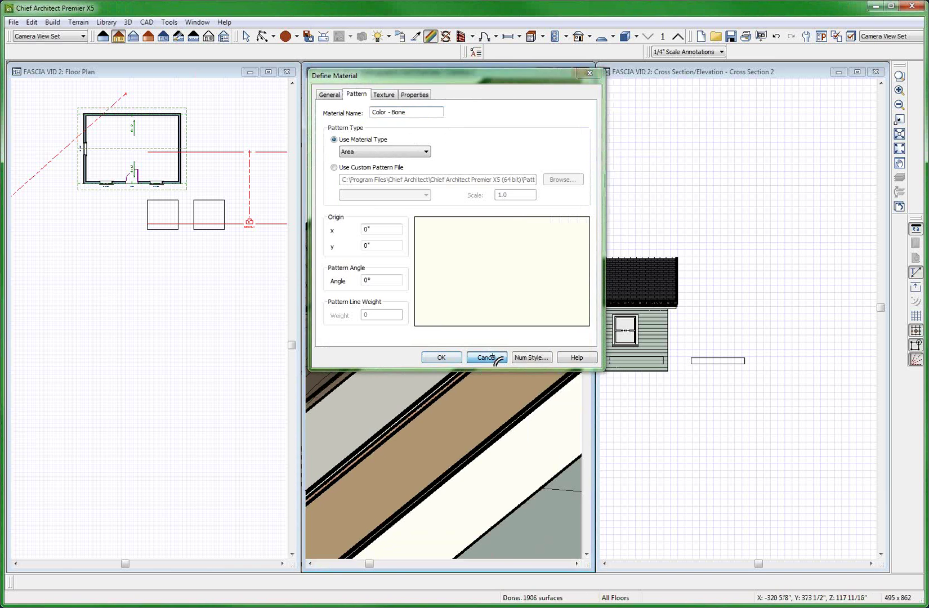
Examine the gable end in an enlarged camera view and look at the layer display options without changing them.
{"action": "scroll", "coordinate": [401, 338], "scroll_direction": "down", "scroll_amount": 3}
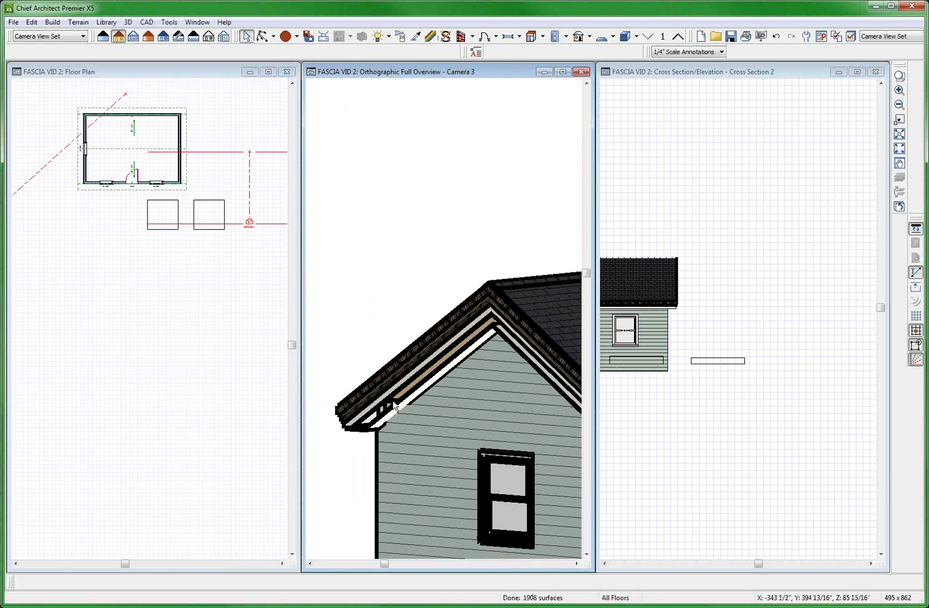
{"action": "scroll", "coordinate": [396, 407], "scroll_direction": "up", "scroll_amount": 1}
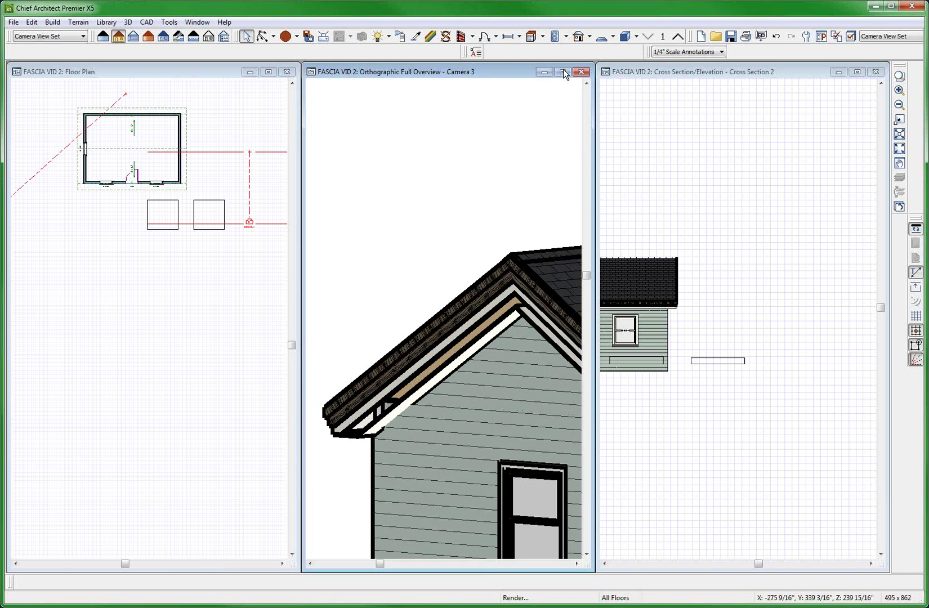
{"action": "left_click", "coordinate": [562, 71]}
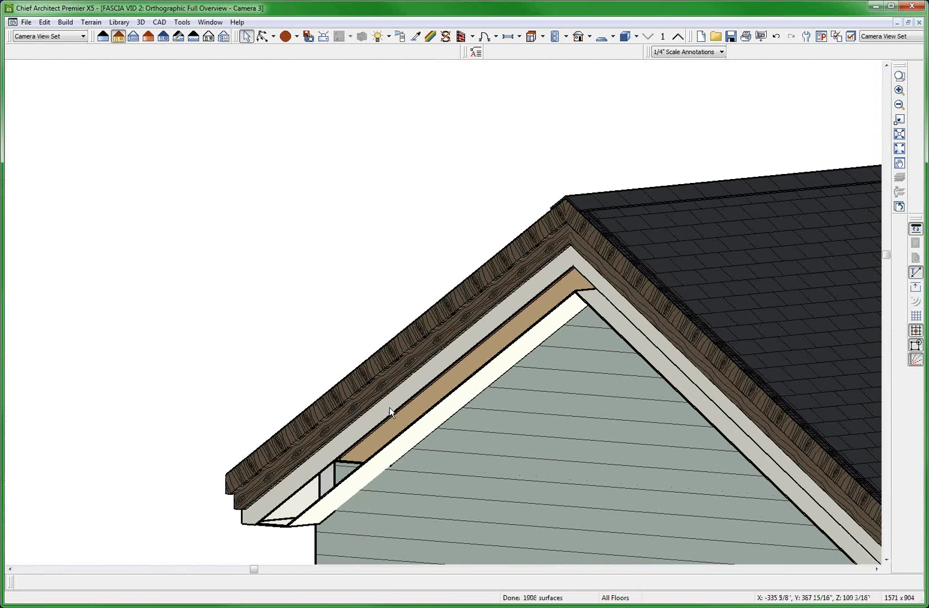
{"action": "key", "text": "ctrl+l"}
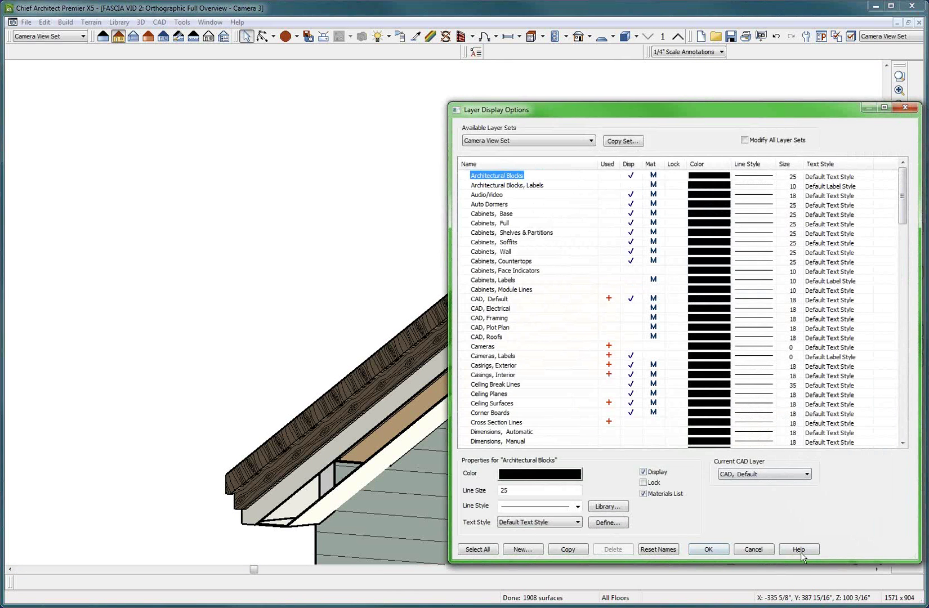
{"action": "left_click", "coordinate": [756, 550]}
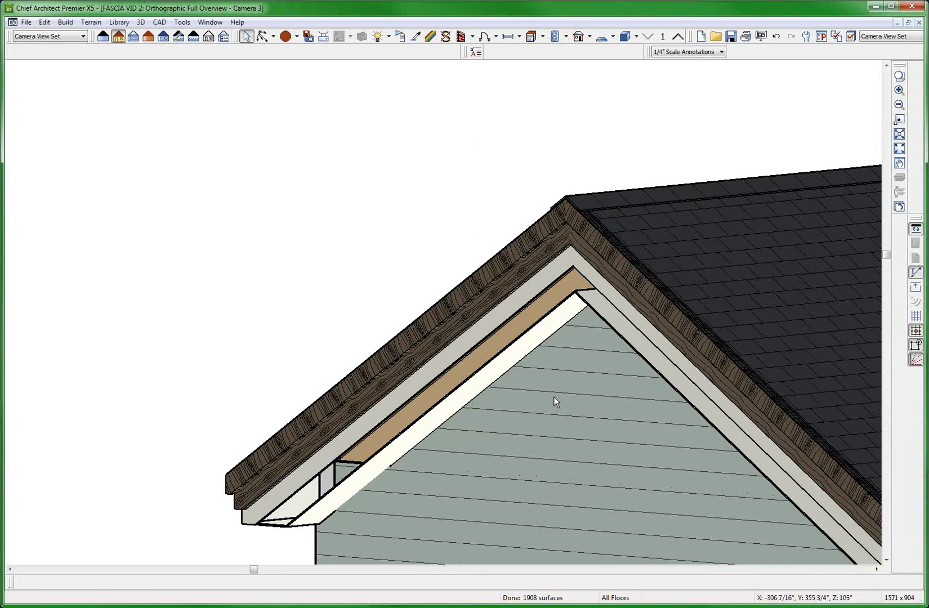
{"action": "left_click", "coordinate": [553, 396]}
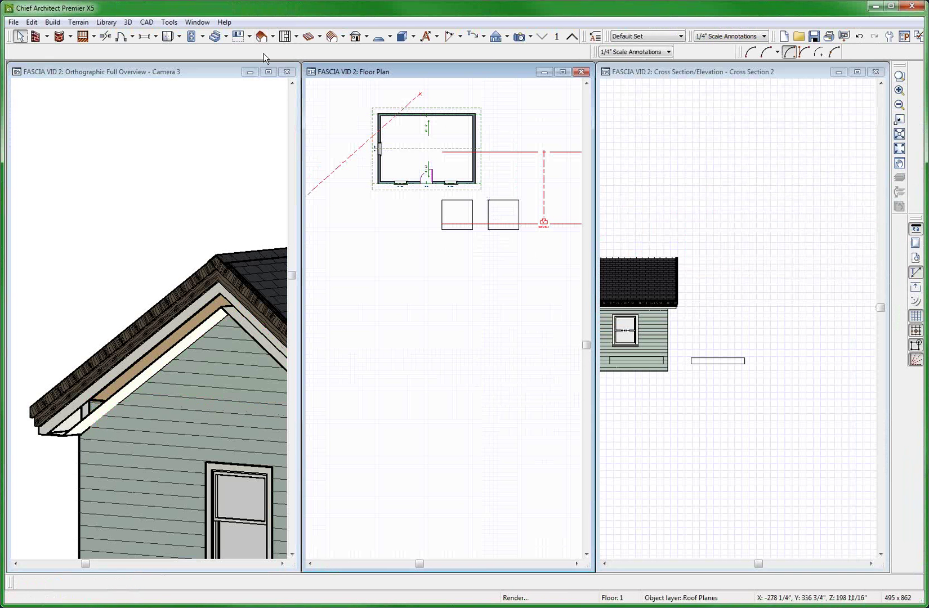
Review the wall and roof framing defaults and accept them with Automatic Roof Framing enabled.
{"action": "left_click", "coordinate": [306, 36]}
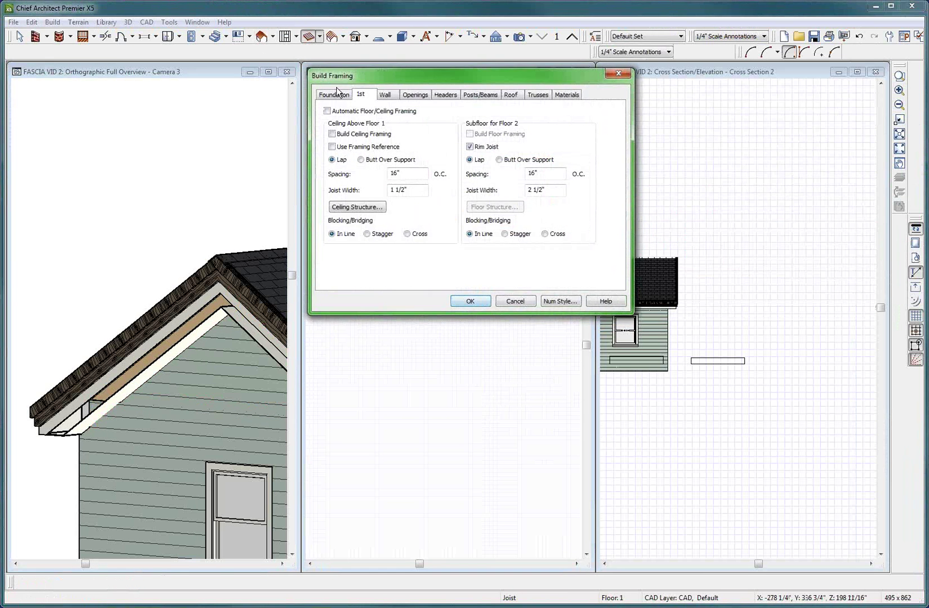
{"action": "left_click", "coordinate": [386, 95]}
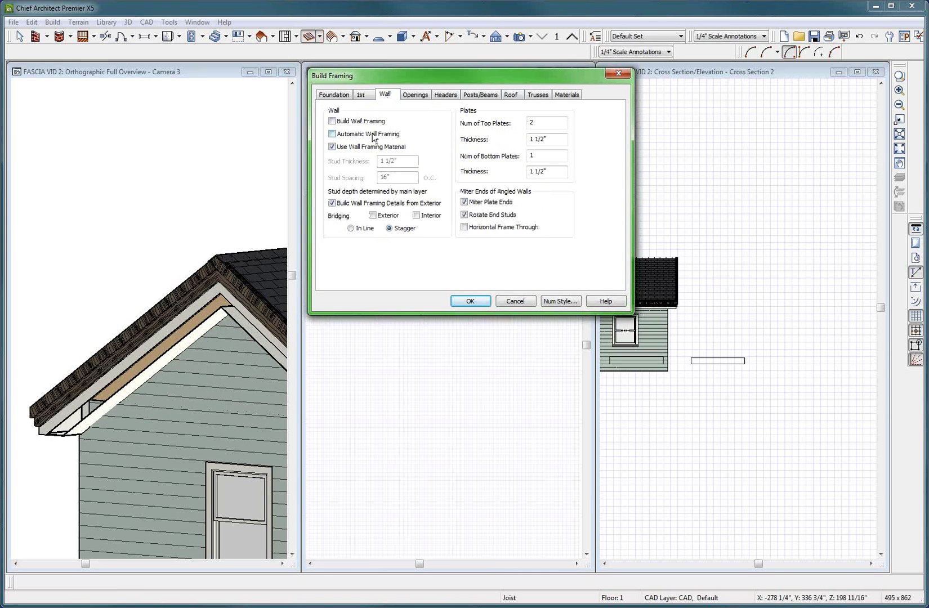
{"action": "left_click", "coordinate": [511, 95]}
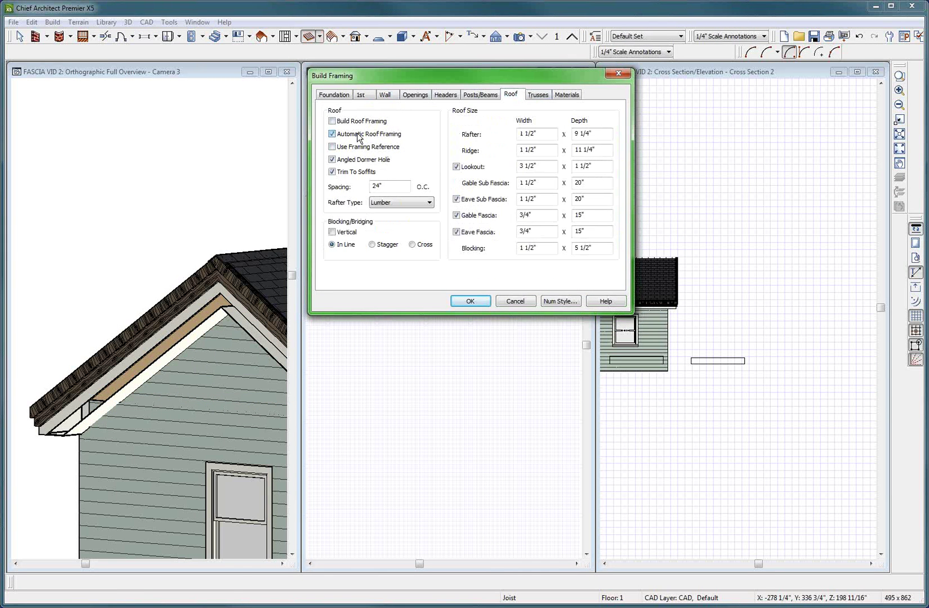
{"action": "key", "text": "Return"}
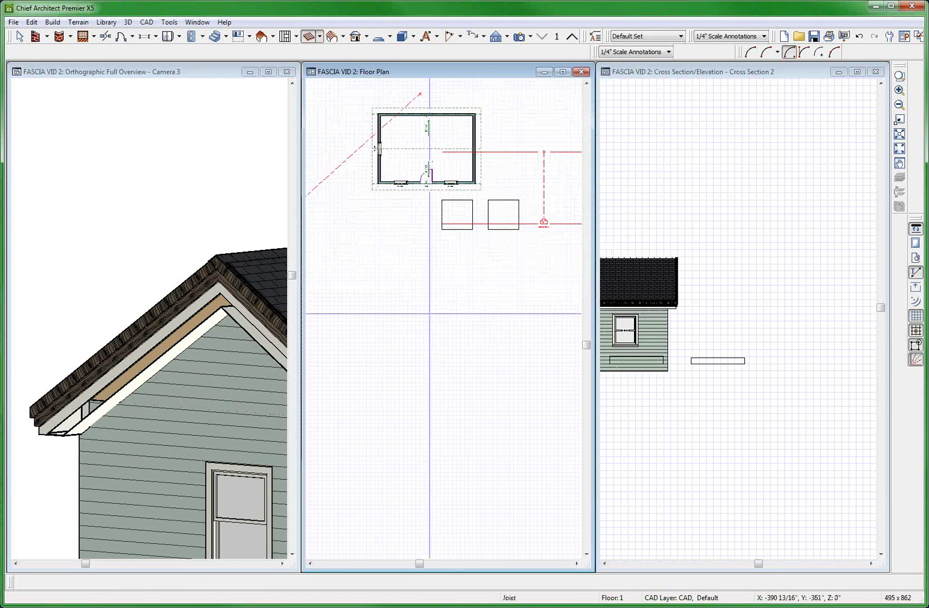
Display the "Framing, Roof" layer in the camera view's layer set.
{"action": "key", "text": "space"}
{"action": "left_click", "coordinate": [143, 165]}
{"action": "key", "text": "l"}
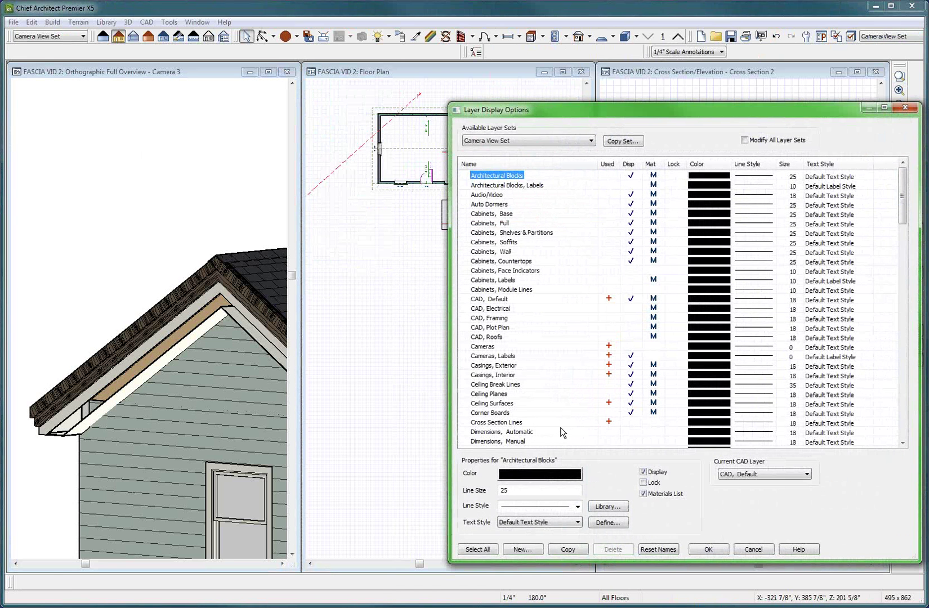
{"action": "key", "text": "f"}
{"action": "key", "text": "r"}
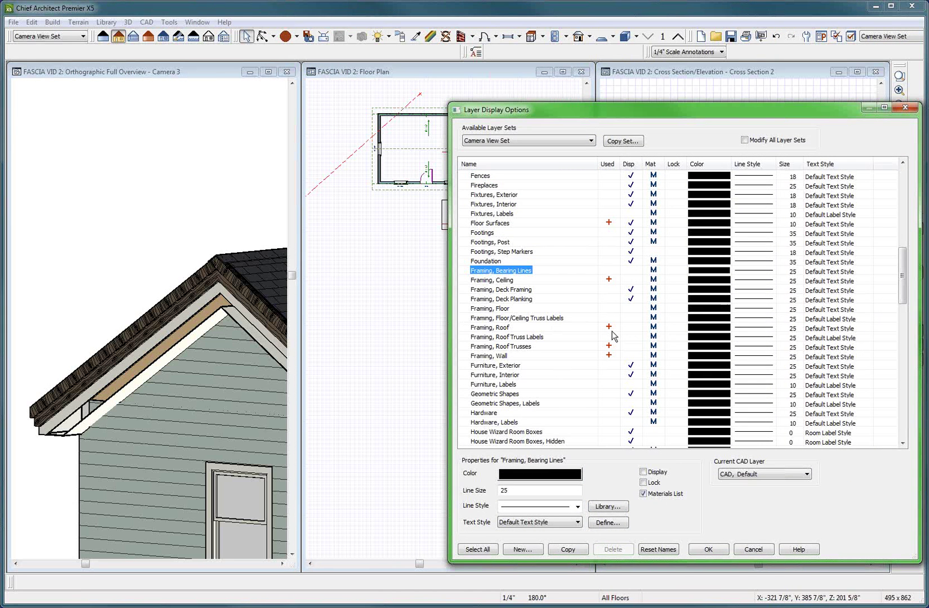
{"action": "left_click", "coordinate": [633, 327]}
{"action": "key", "text": "Return"}
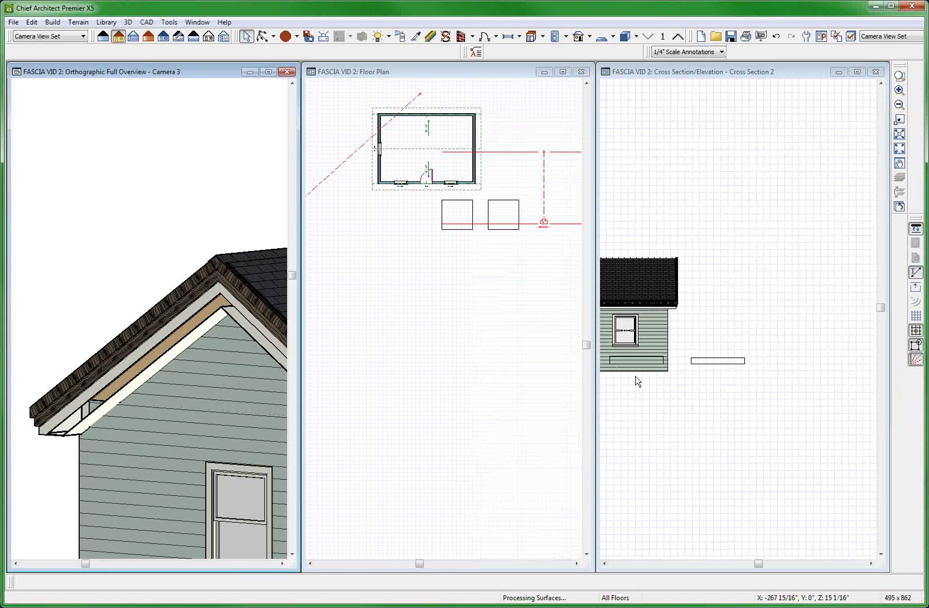
Create an orthographic framing overview of the house from the floor plan.
{"action": "left_click", "coordinate": [170, 330]}
{"action": "scroll", "coordinate": [187, 326], "scroll_direction": "up", "scroll_amount": 6}
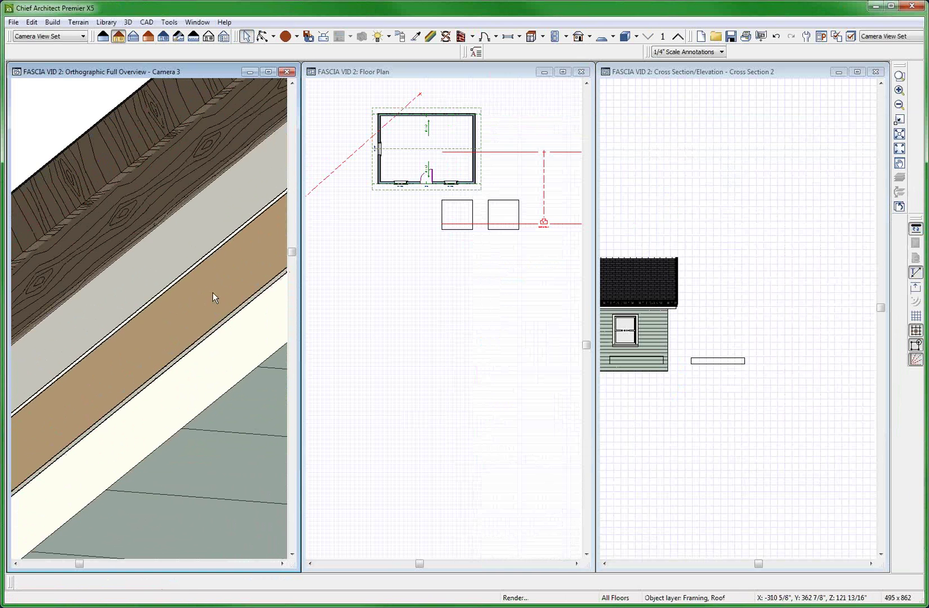
{"action": "scroll", "coordinate": [203, 298], "scroll_direction": "down", "scroll_amount": 3}
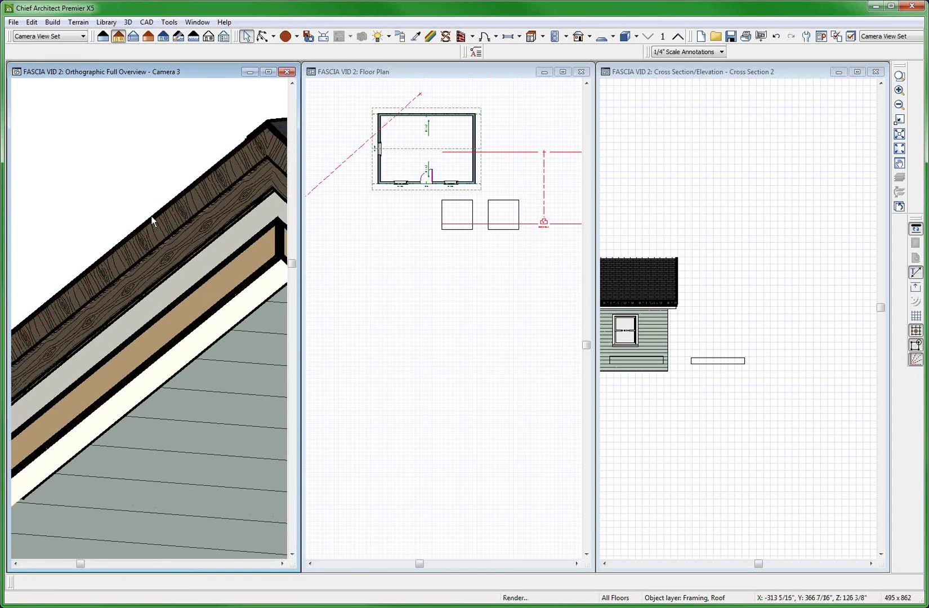
{"action": "scroll", "coordinate": [174, 254], "scroll_direction": "down", "scroll_amount": 3}
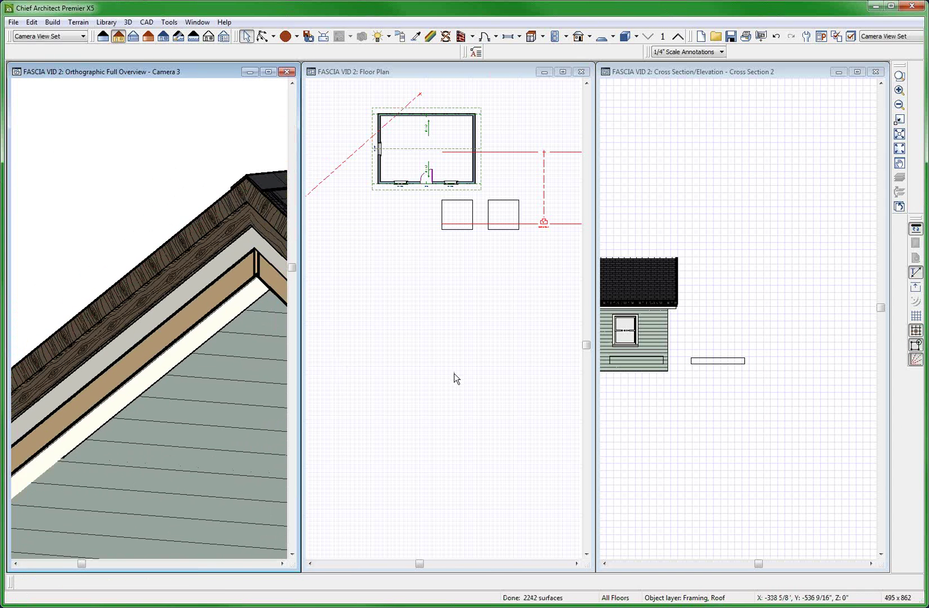
{"action": "left_click", "coordinate": [453, 373]}
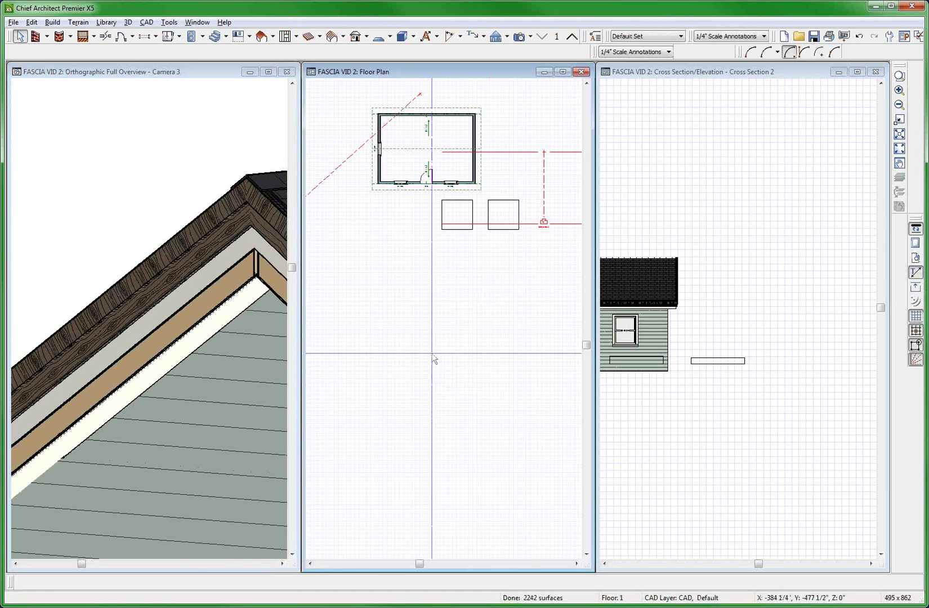
{"action": "key", "text": "f"}
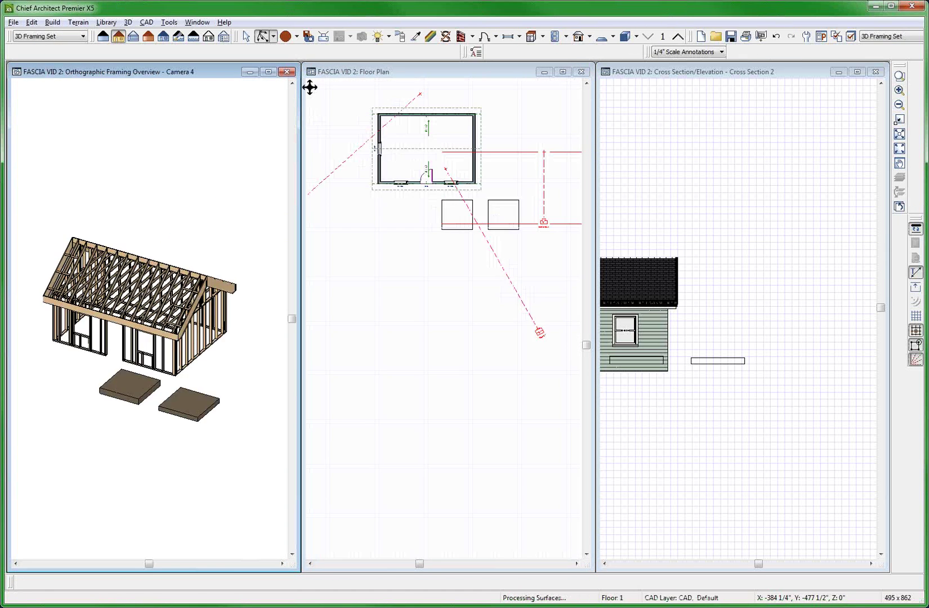
Maximize the orthographic framing overview and display the "Roofs, Trim" layer in the 3D Framing Set.
{"action": "left_click", "coordinate": [268, 71]}
{"action": "left_click_drag", "start_coordinate": [394, 384], "coordinate": [553, 336]}
{"action": "scroll", "coordinate": [315, 295], "scroll_direction": "up", "scroll_amount": 3}
{"action": "scroll", "coordinate": [397, 315], "scroll_direction": "up", "scroll_amount": 4}
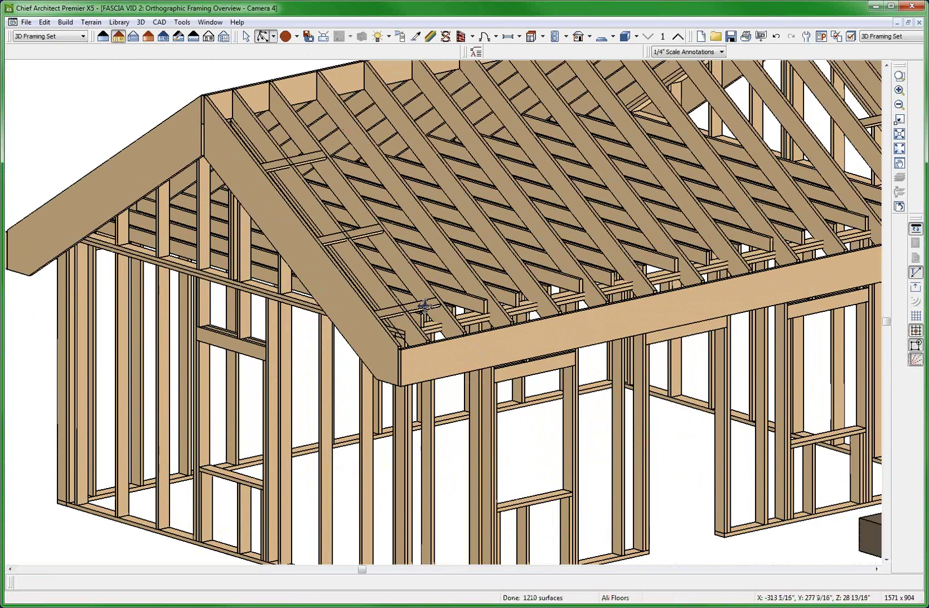
{"action": "key", "text": "space"}
{"action": "type", "text": "l"}
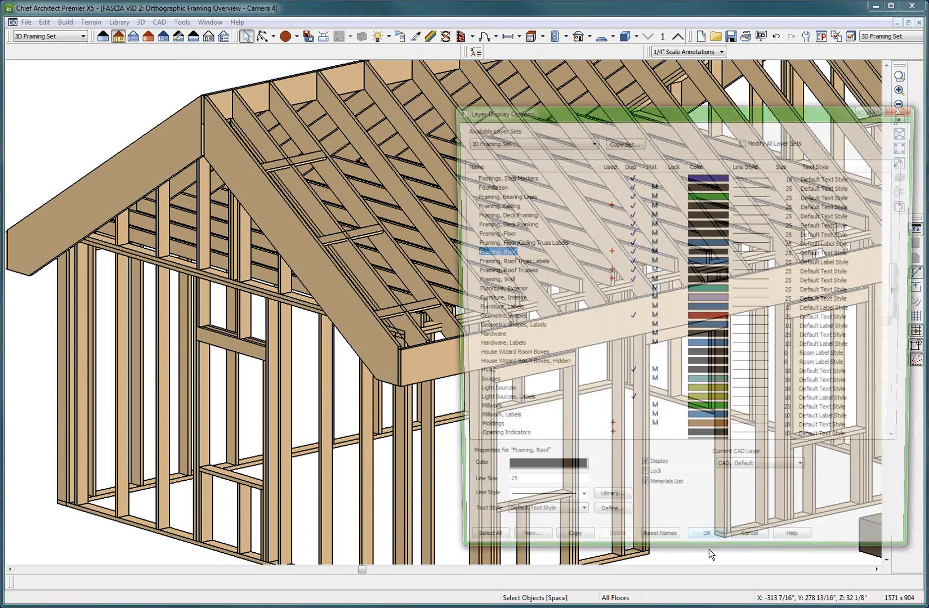
{"action": "type", "text": "roo"}
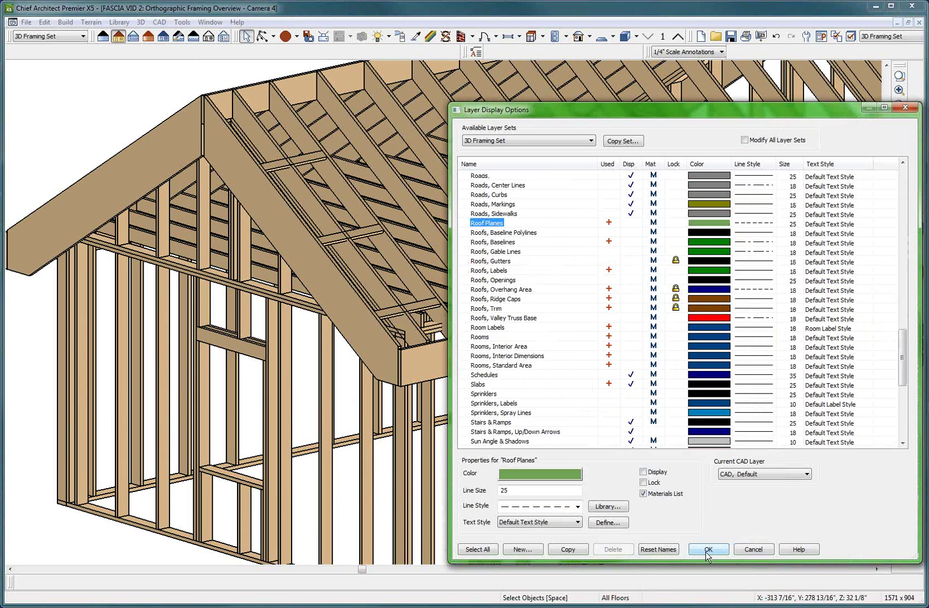
{"action": "left_click", "coordinate": [627, 308]}
{"action": "left_click", "coordinate": [707, 549]}
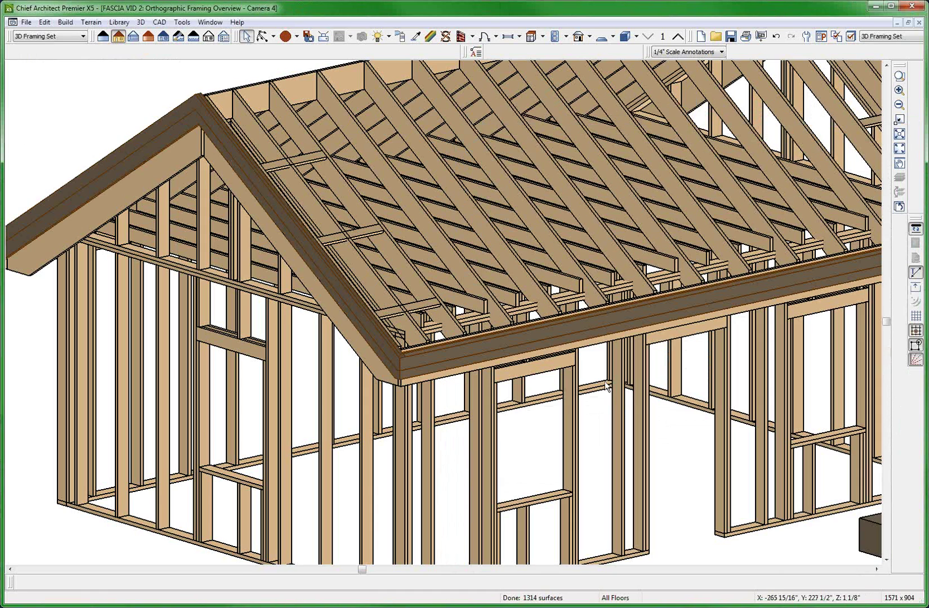
Examine the fascia and shadow boards against the roof framing at the eave corner and the gable overhang.
{"action": "scroll", "coordinate": [386, 351], "scroll_direction": "up", "scroll_amount": 3}
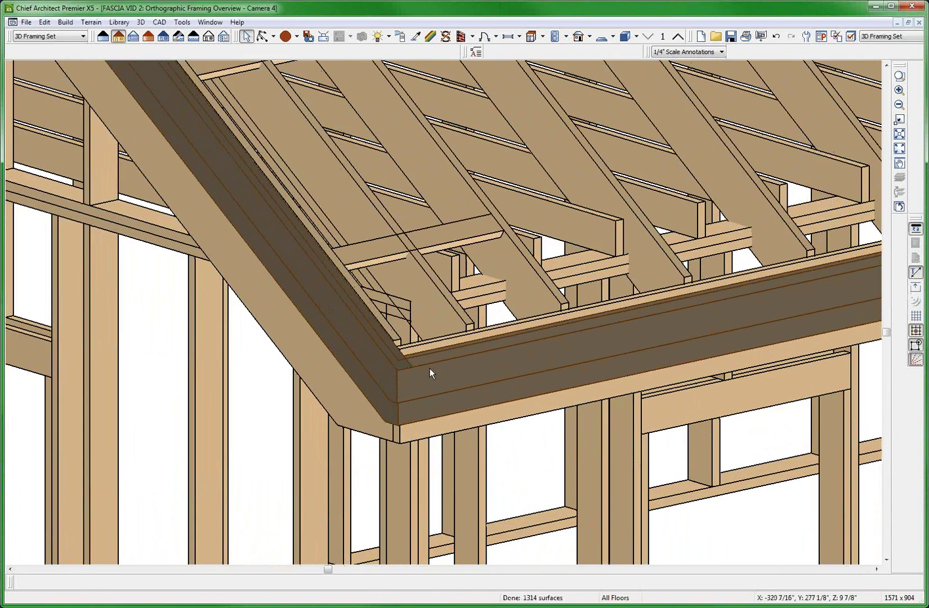
{"action": "scroll", "coordinate": [421, 374], "scroll_direction": "down", "scroll_amount": 4}
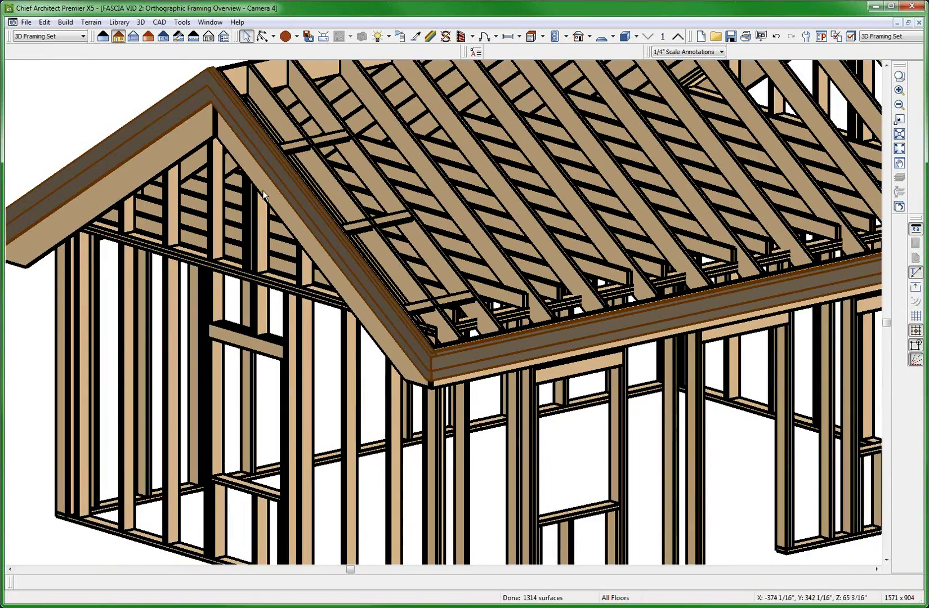
{"action": "scroll", "coordinate": [172, 223], "scroll_direction": "up", "scroll_amount": 5}
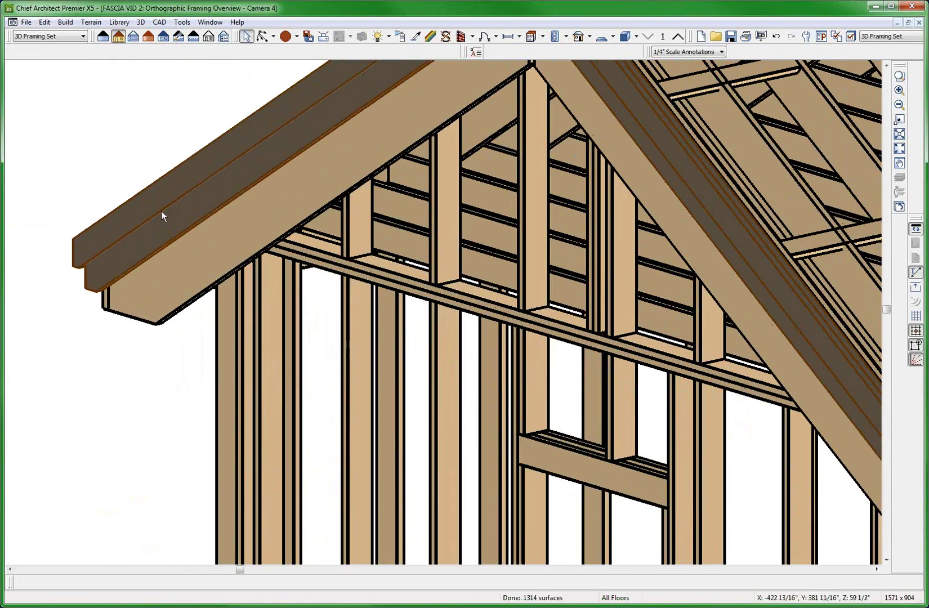
{"action": "middle_click_drag", "start_coordinate": [161, 210], "coordinate": [87, 217]}
{"action": "left_click_drag", "start_coordinate": [87, 218], "coordinate": [94, 217]}
{"action": "scroll", "coordinate": [140, 150], "scroll_direction": "up", "scroll_amount": 3}
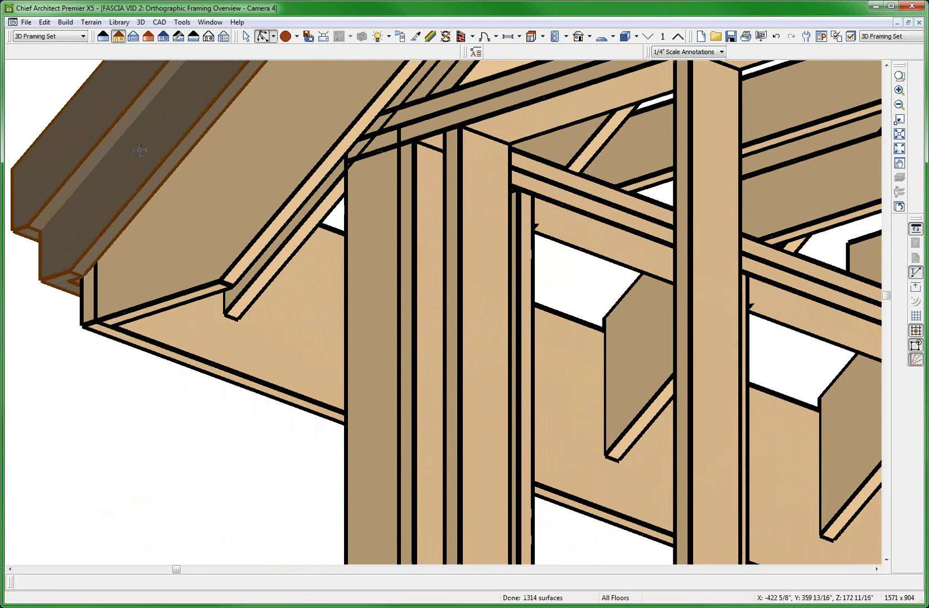
{"action": "scroll", "coordinate": [140, 149], "scroll_direction": "down", "scroll_amount": 3}
{"action": "scroll", "coordinate": [200, 208], "scroll_direction": "down", "scroll_amount": 3}
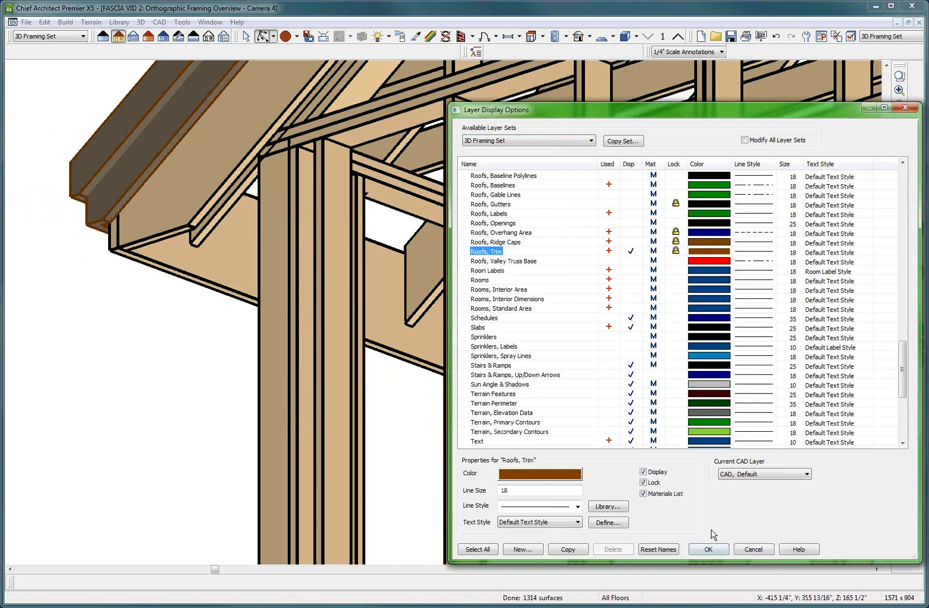
Display the "Moldings" layer in the framing overview's layer set.
{"action": "type", "text": "mo"}
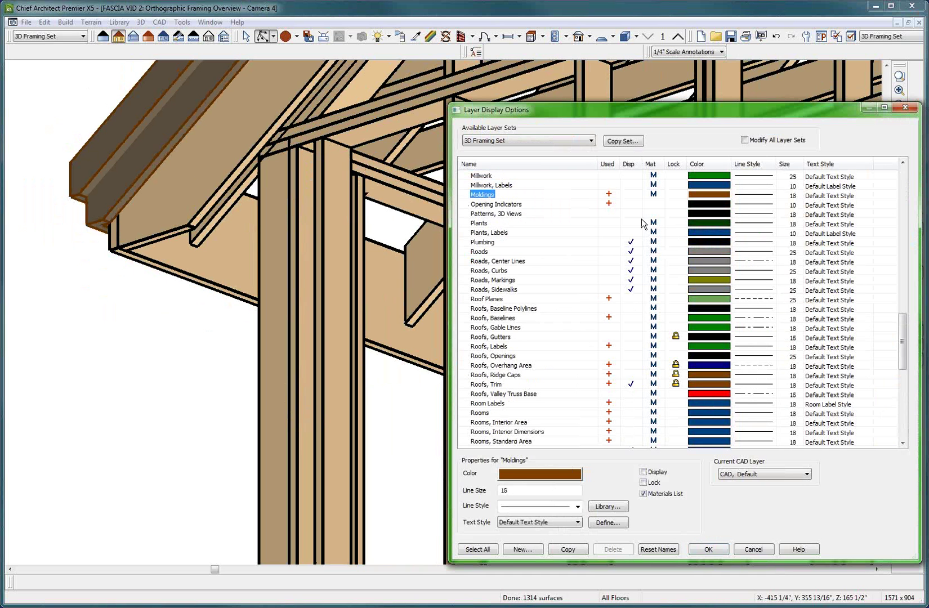
{"action": "key", "text": "Return"}
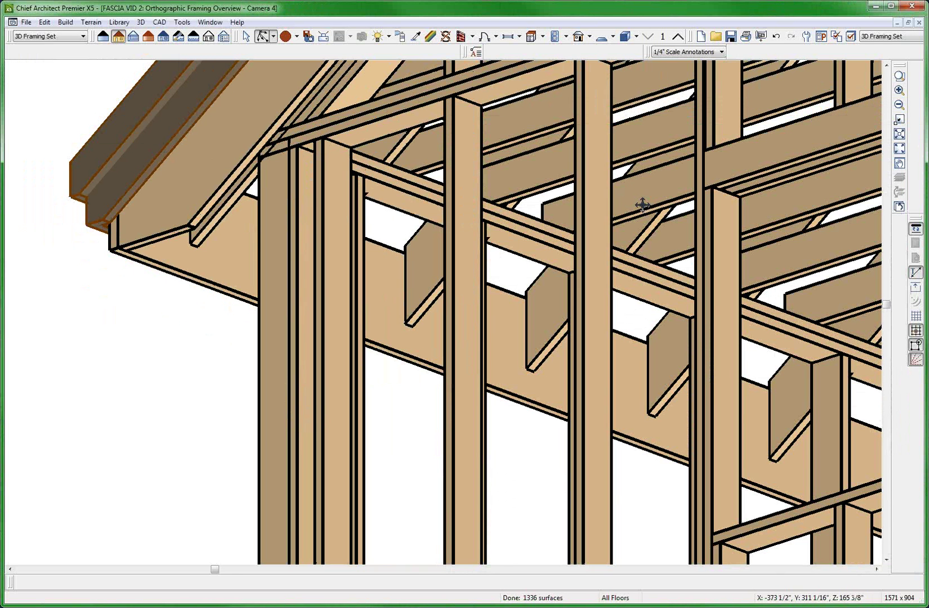
{"action": "key", "text": "space"}
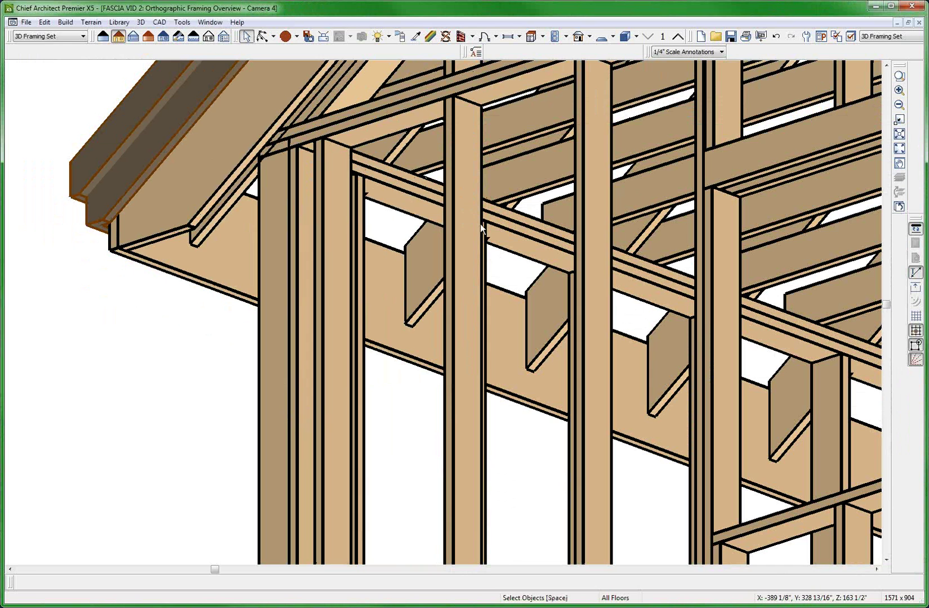
Turn on the display of the "Patterns, 3D Views" layer for the framing overview, viewed toward the gable end.
{"action": "scroll", "coordinate": [488, 352], "scroll_direction": "down", "scroll_amount": 2}
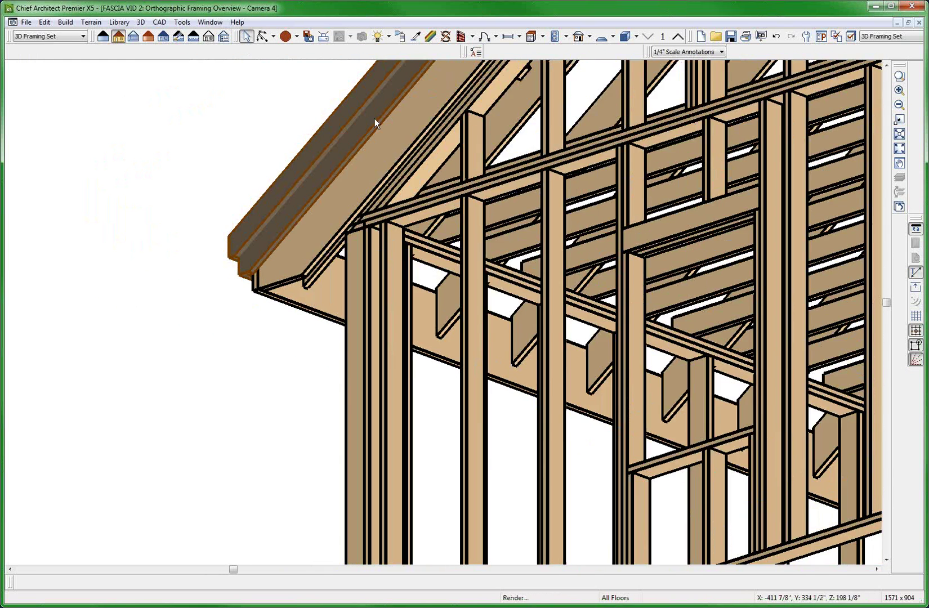
{"action": "scroll", "coordinate": [261, 228], "scroll_direction": "up", "scroll_amount": 2}
{"action": "scroll", "coordinate": [301, 211], "scroll_direction": "down", "scroll_amount": 1}
{"action": "key", "text": "alt+o"}
{"action": "left_click_drag", "start_coordinate": [266, 219], "coordinate": [300, 259]}
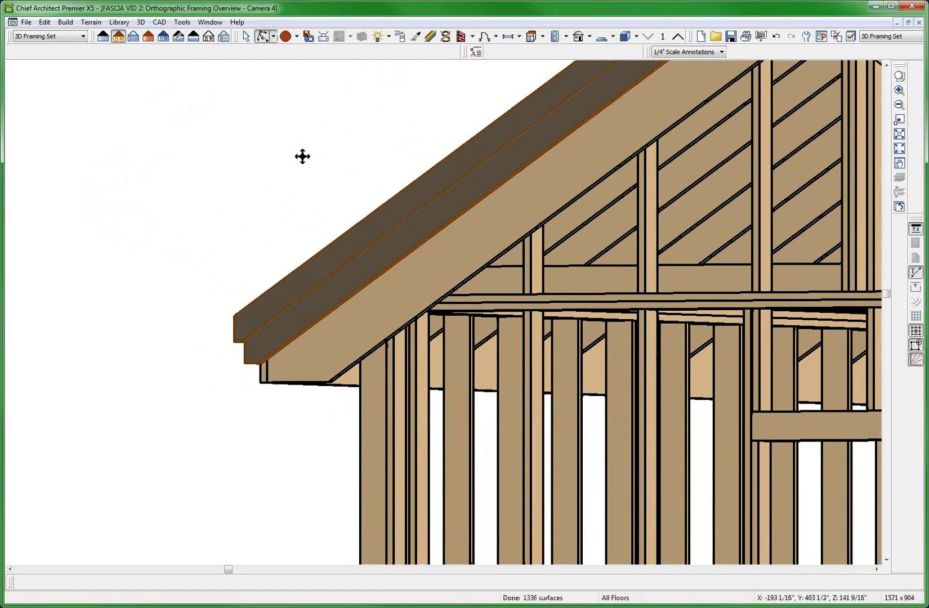
{"action": "left_click_drag", "start_coordinate": [304, 209], "coordinate": [304, 205]}
{"action": "key", "text": "space"}
{"action": "key", "text": "l"}
{"action": "key", "text": "Down"}
{"action": "key", "text": "Down"}
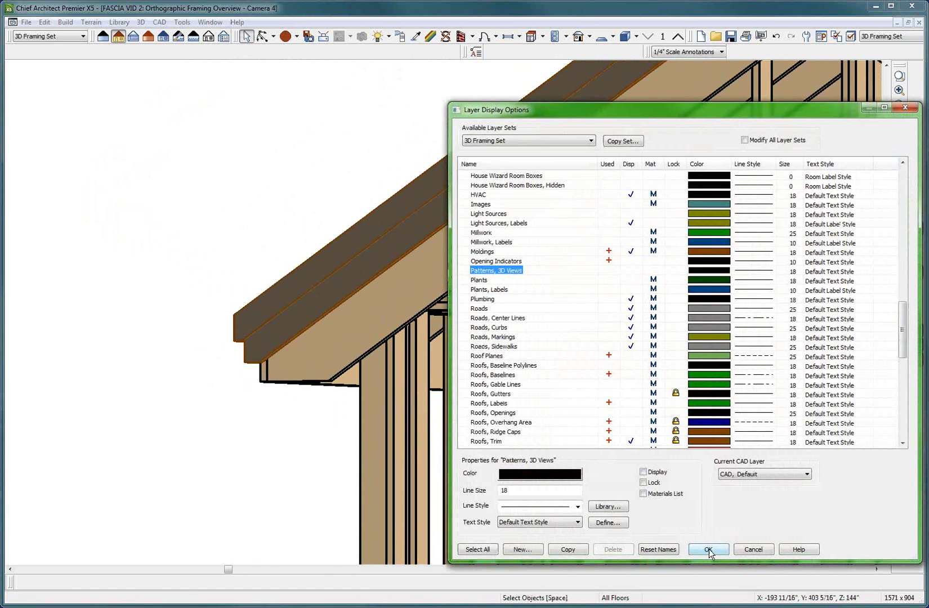
{"action": "left_click", "coordinate": [629, 271]}
{"action": "key", "text": "Return"}
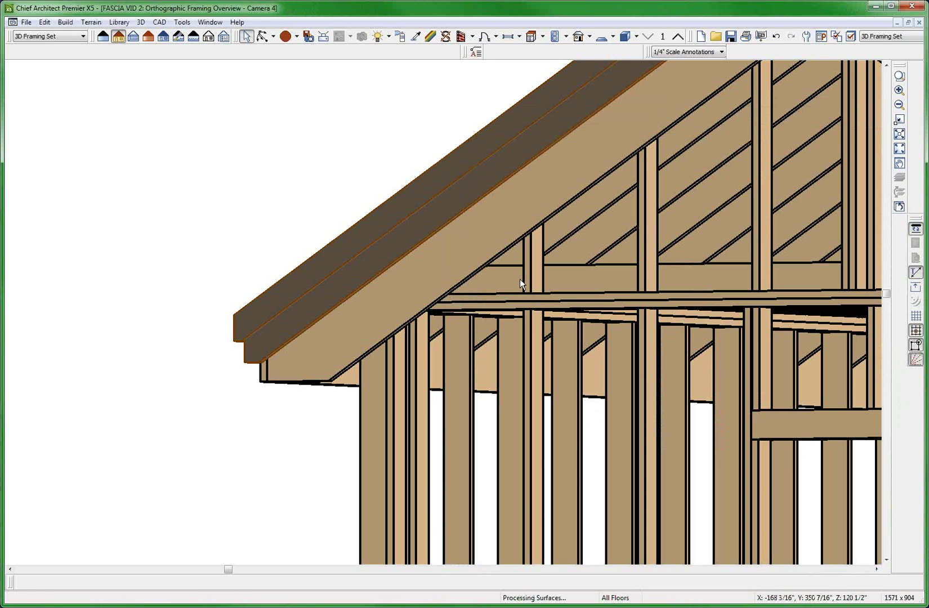
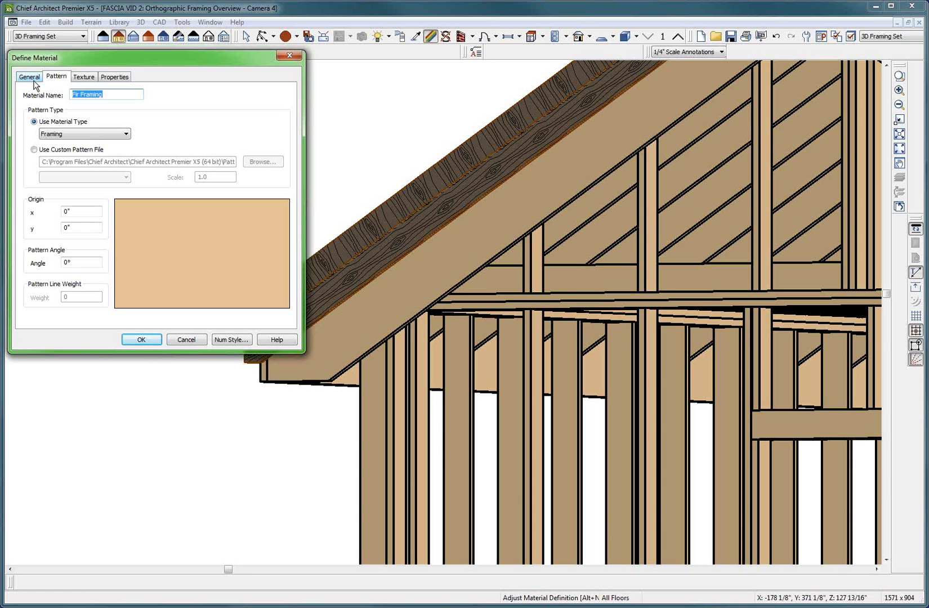
Examine the wood grain patterns on the fascia and shadow boards at the eave corner and across the framed roof.
{"action": "left_click", "coordinate": [140, 340]}
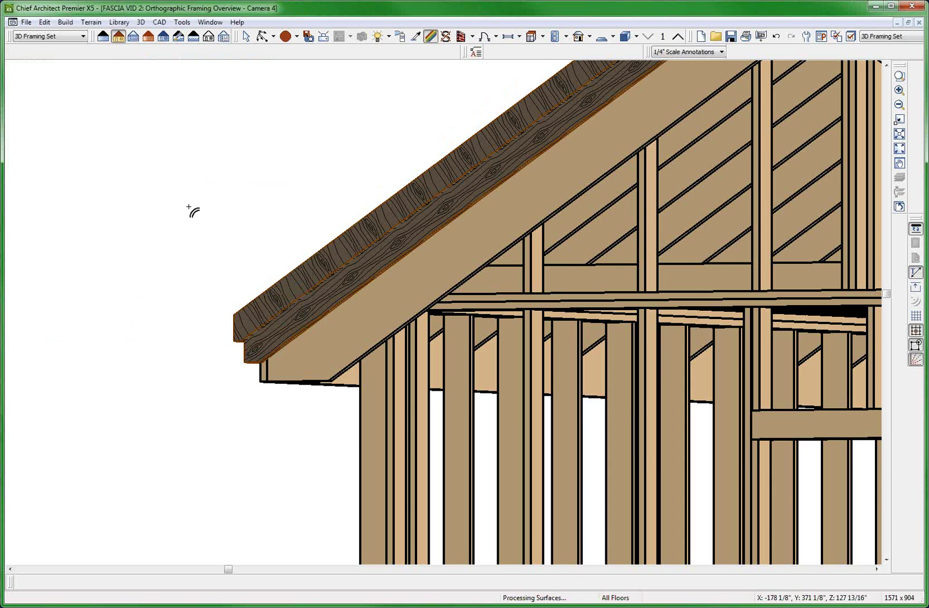
{"action": "scroll", "coordinate": [189, 207], "scroll_direction": "down", "scroll_amount": 3}
{"action": "key", "text": "space"}
{"action": "scroll", "coordinate": [189, 206], "scroll_direction": "down", "scroll_amount": 1}
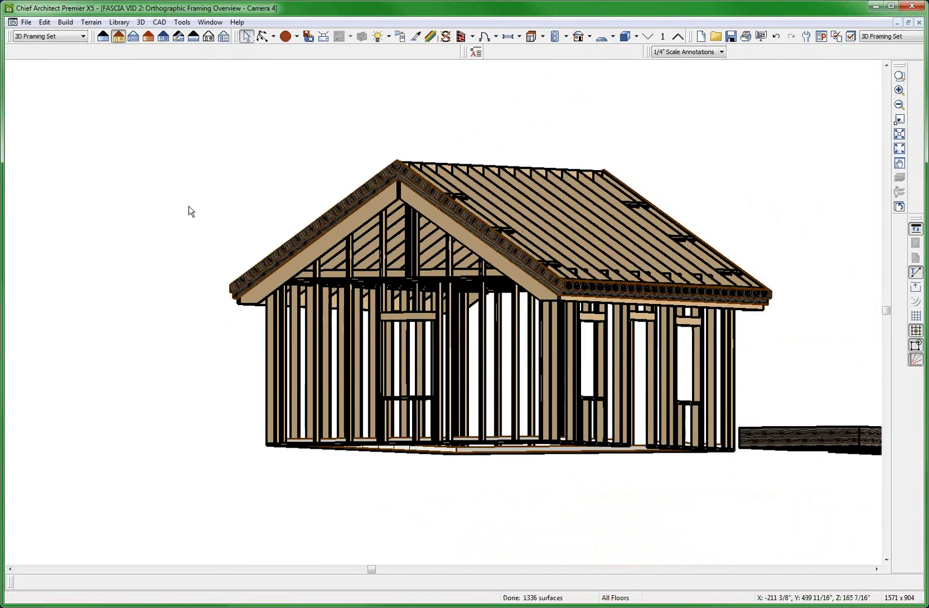
{"action": "scroll", "coordinate": [510, 286], "scroll_direction": "up", "scroll_amount": 6}
{"action": "scroll", "coordinate": [503, 285], "scroll_direction": "down", "scroll_amount": 4}
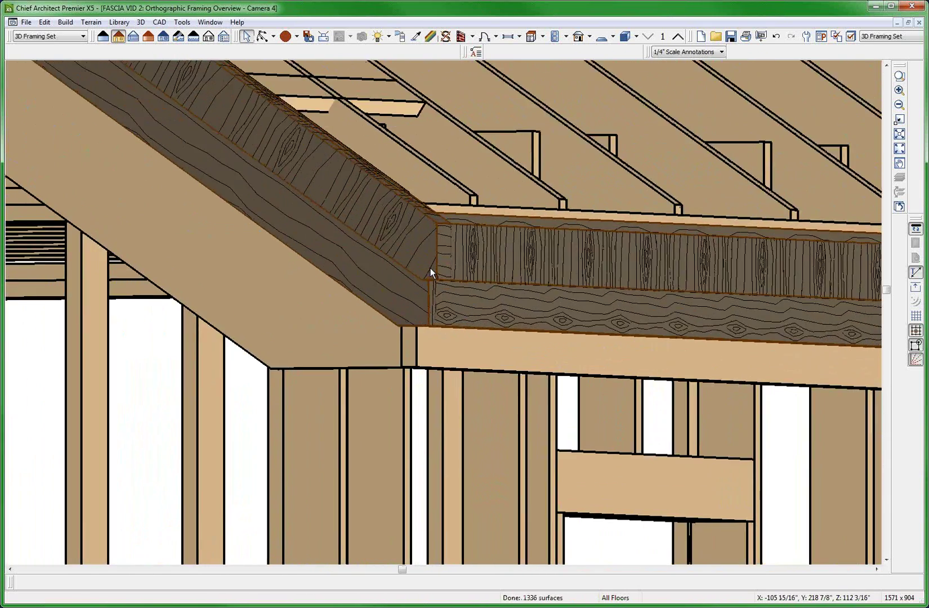
{"action": "scroll", "coordinate": [469, 293], "scroll_direction": "down", "scroll_amount": 1}
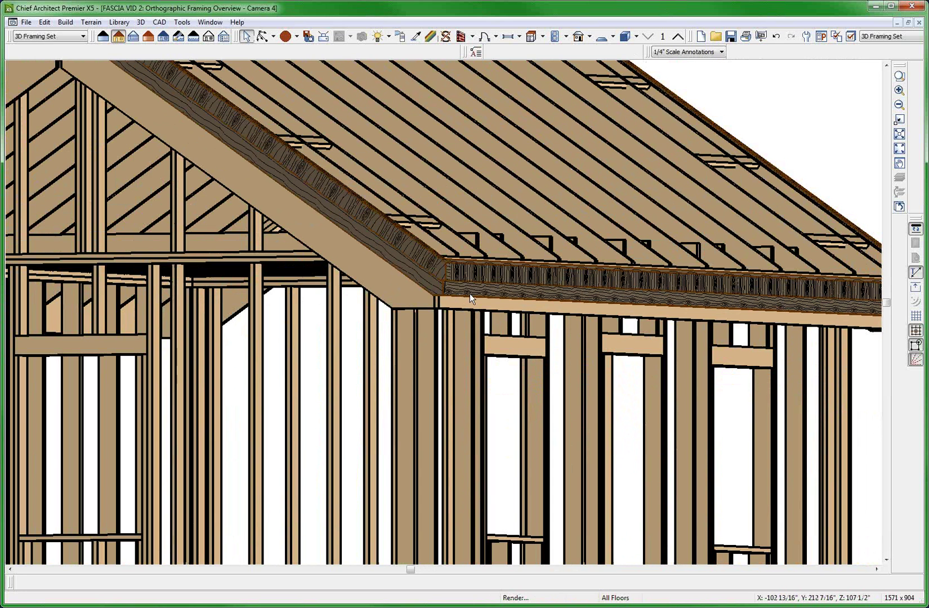
{"action": "scroll", "coordinate": [445, 279], "scroll_direction": "up", "scroll_amount": 4}
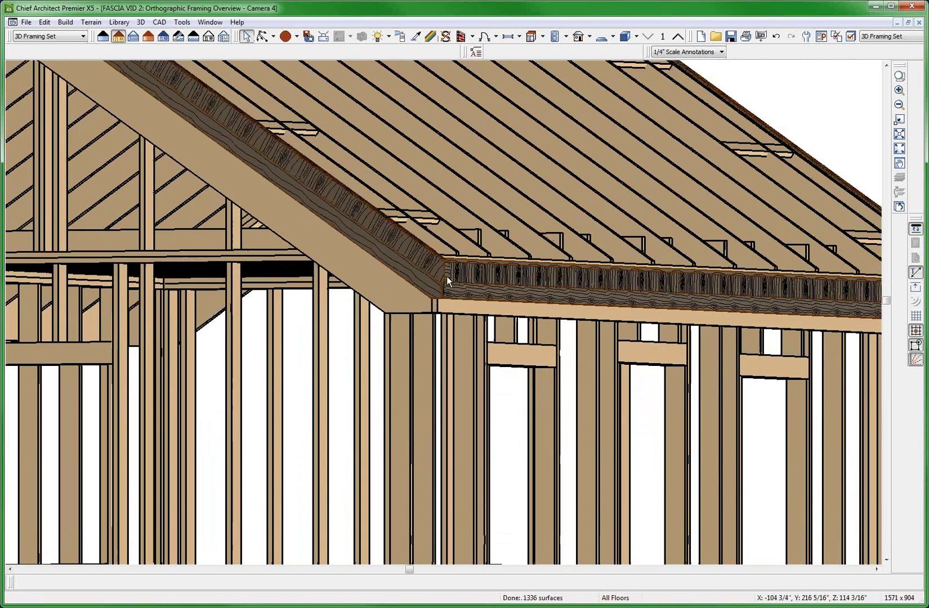
{"action": "scroll", "coordinate": [438, 294], "scroll_direction": "up", "scroll_amount": 2}
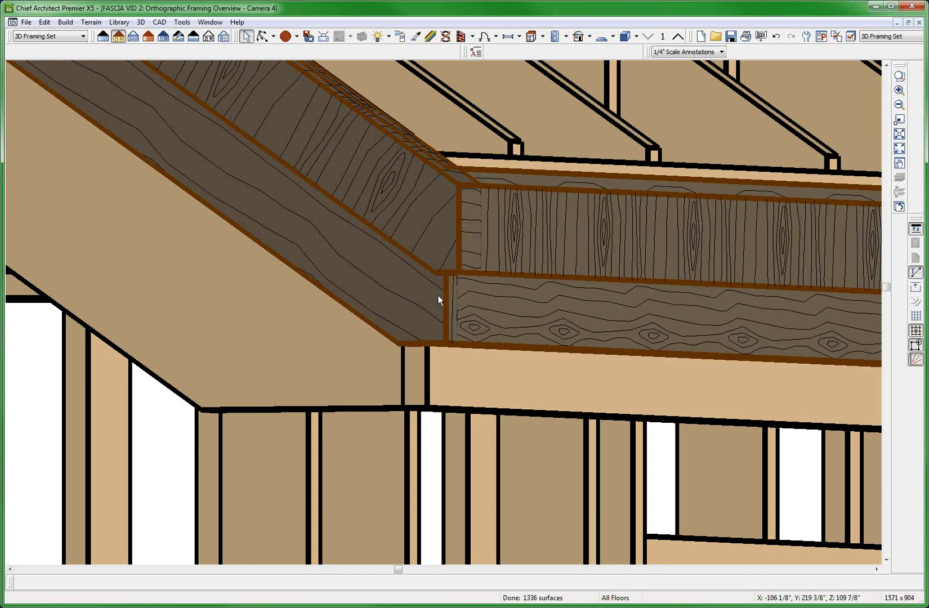
{"action": "scroll", "coordinate": [438, 294], "scroll_direction": "up", "scroll_amount": 1}
{"action": "scroll", "coordinate": [444, 295], "scroll_direction": "down", "scroll_amount": 5}
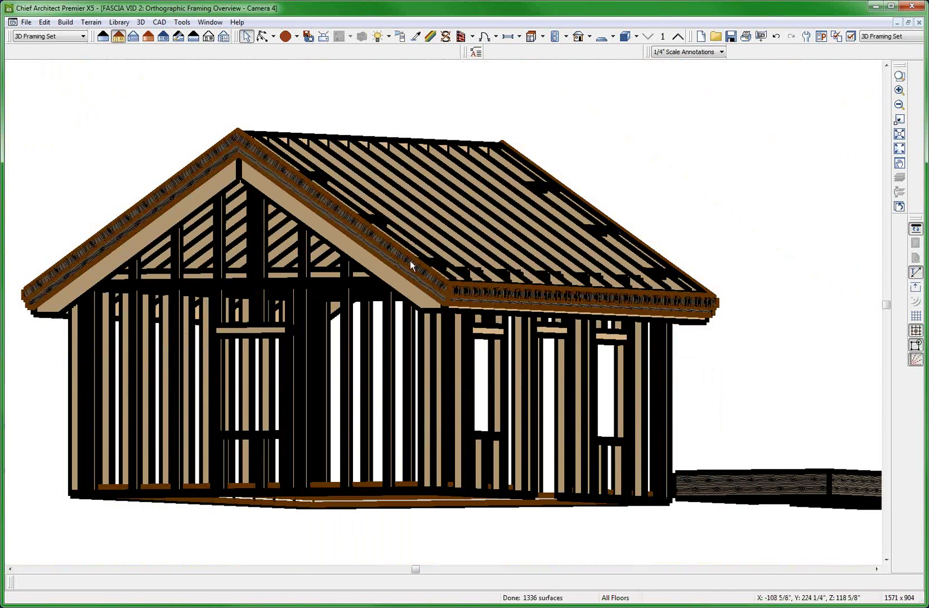
{"action": "scroll", "coordinate": [338, 282], "scroll_direction": "up", "scroll_amount": 1}
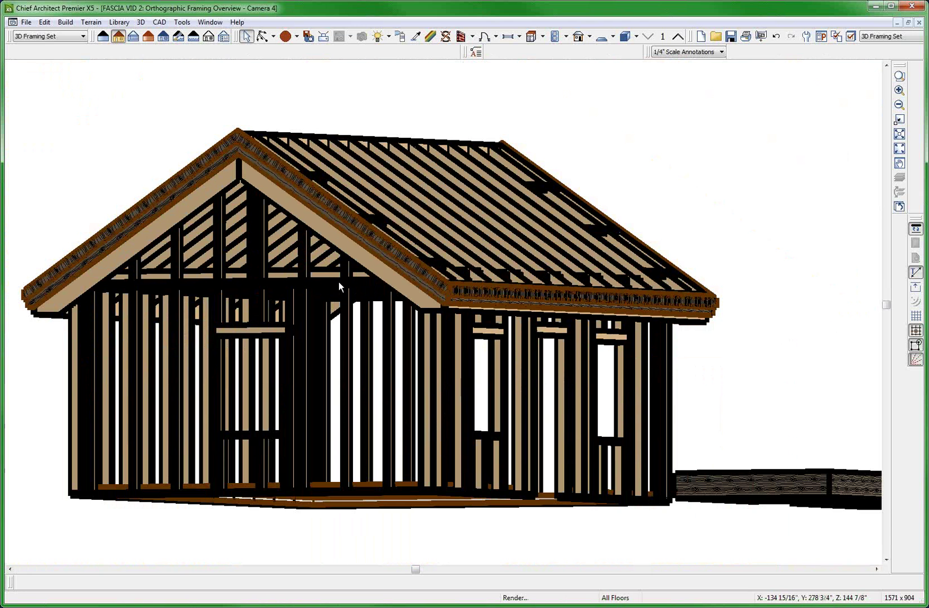
{"action": "left_click", "coordinate": [362, 287]}
{"action": "key", "text": "space"}
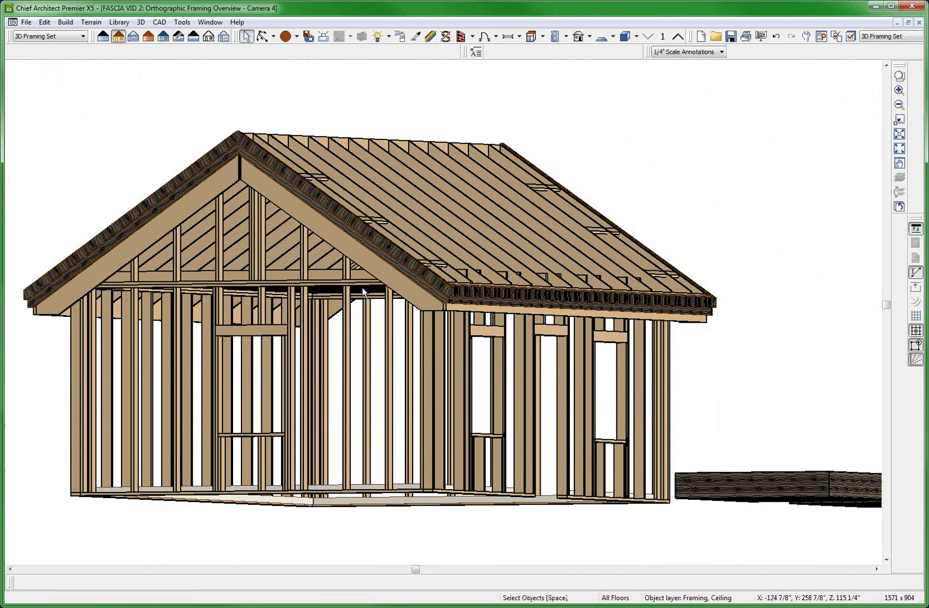
From the floor plan, create a backclipped cross section from outside the house looking at the gable end wall opposite the window.
{"action": "key", "text": "ctrl+Tab"}
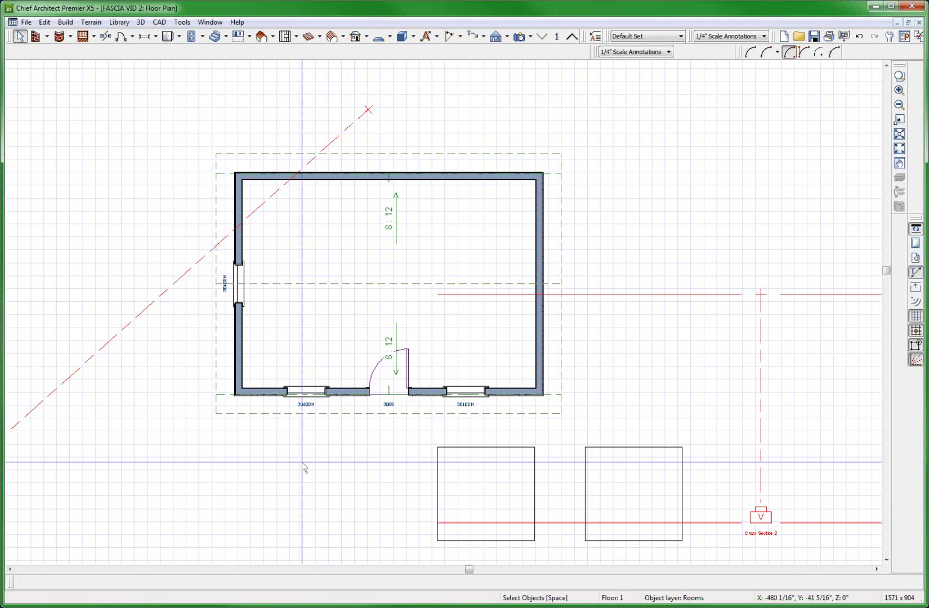
{"action": "key", "text": "shift+b"}
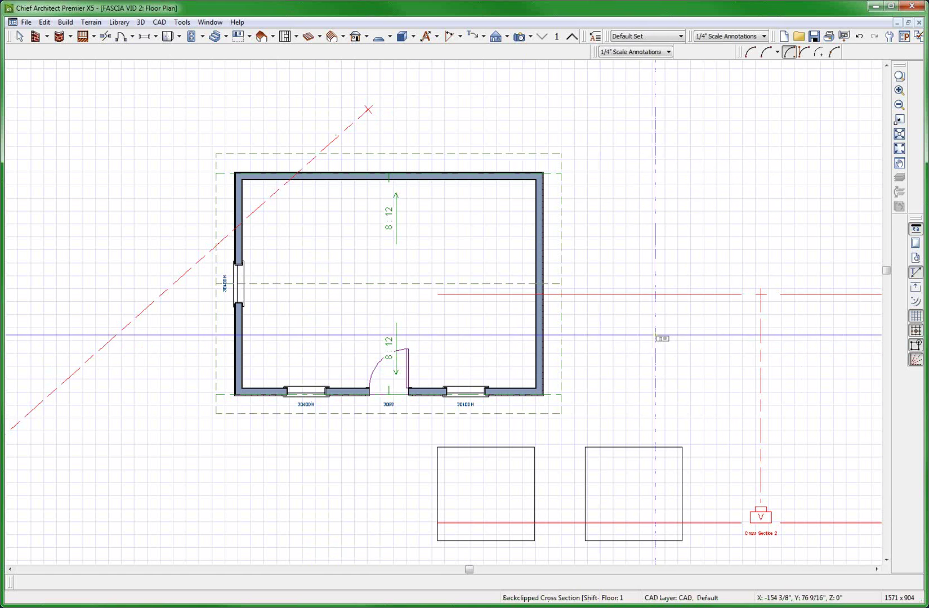
{"action": "left_click_drag", "start_coordinate": [657, 334], "coordinate": [228, 356]}
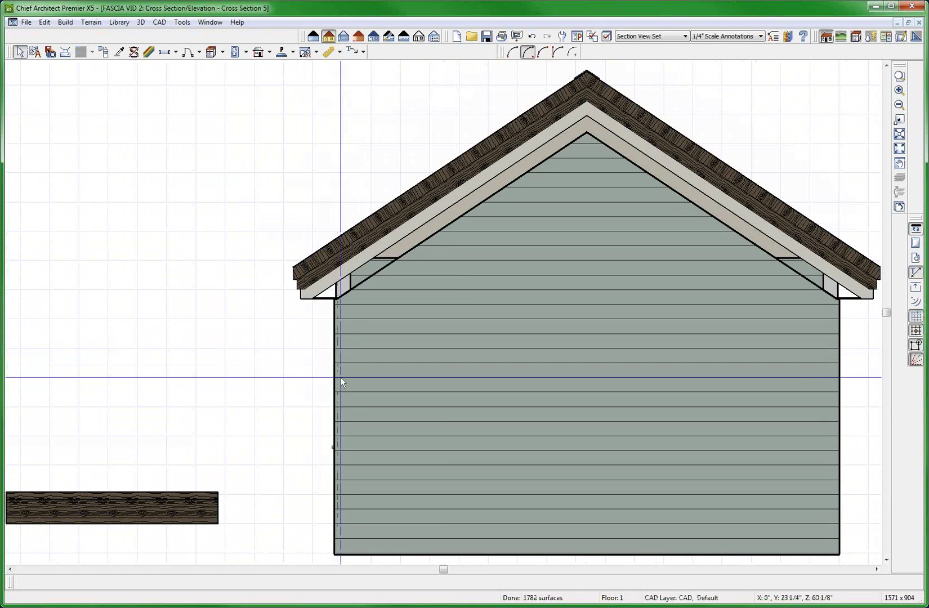
{"action": "scroll", "coordinate": [458, 194], "scroll_direction": "up", "scroll_amount": 2}
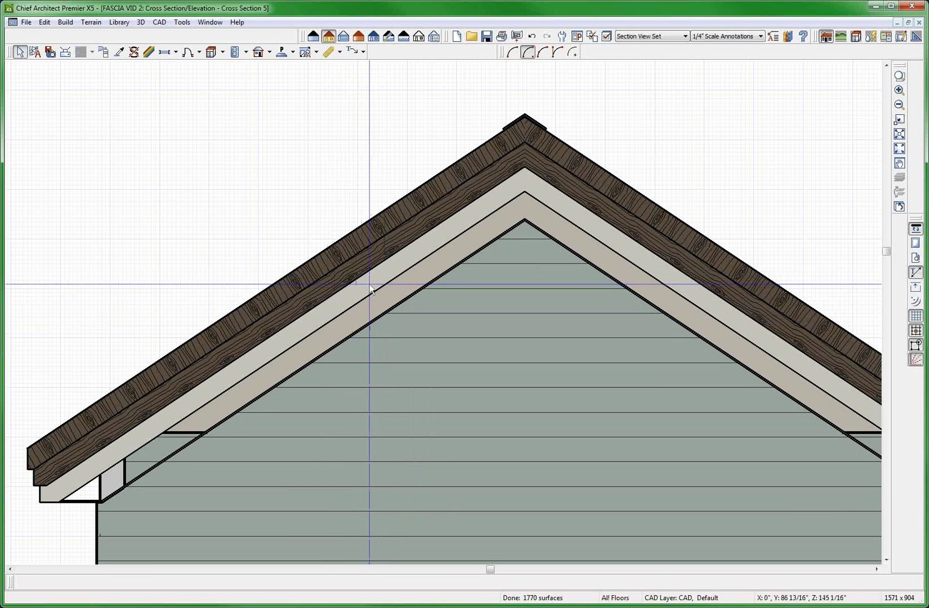
Turn off the display of the "Roof Planes" layer in the Section View Set.
{"action": "left_click", "coordinate": [370, 286]}
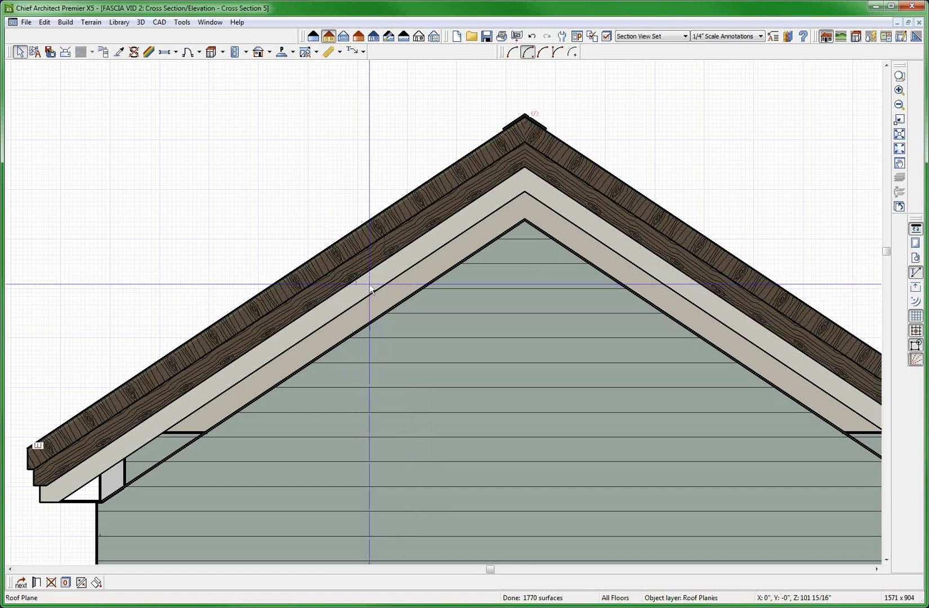
{"action": "key", "text": "l"}
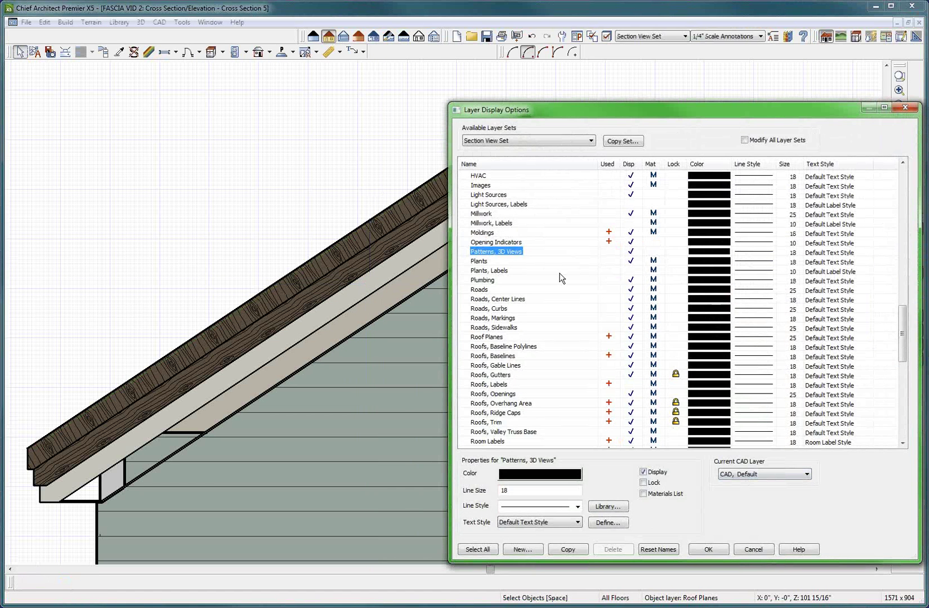
{"action": "type", "text": "roo"}
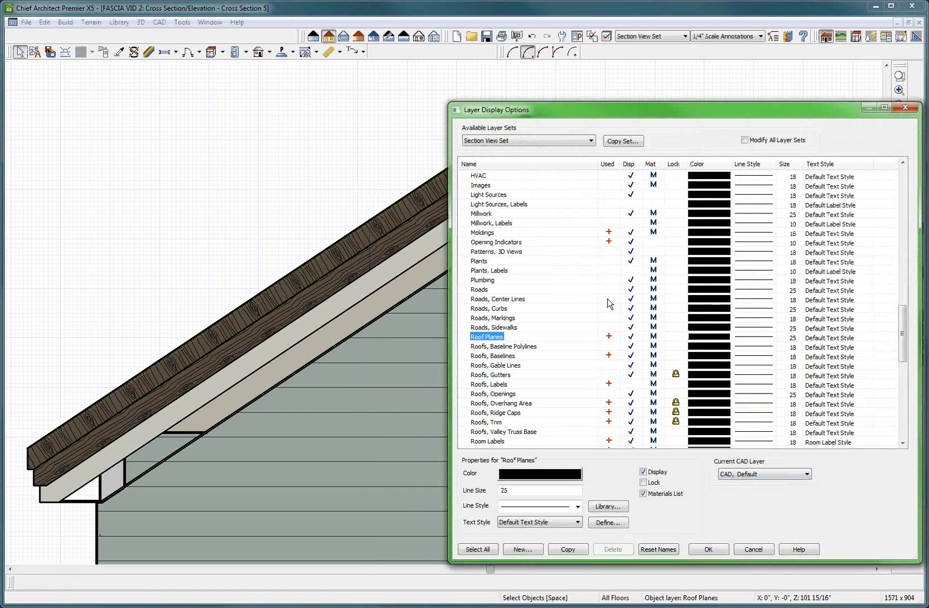
{"action": "left_click", "coordinate": [629, 337]}
{"action": "key", "text": "Return"}
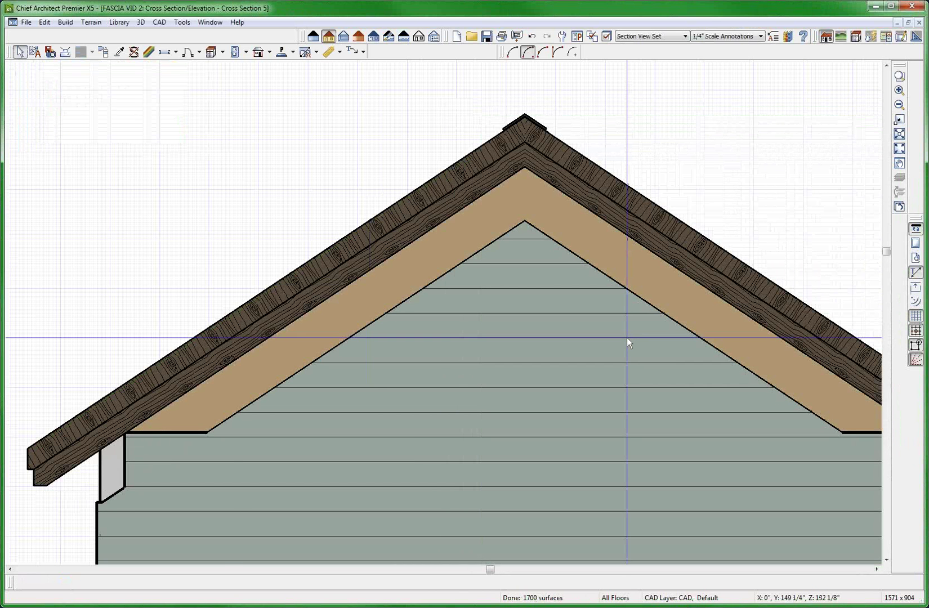
Turn the "Roof Planes" layer's display back on in the Section View Set.
{"action": "key", "text": "ctrl+l"}
{"action": "left_click", "coordinate": [631, 252]}
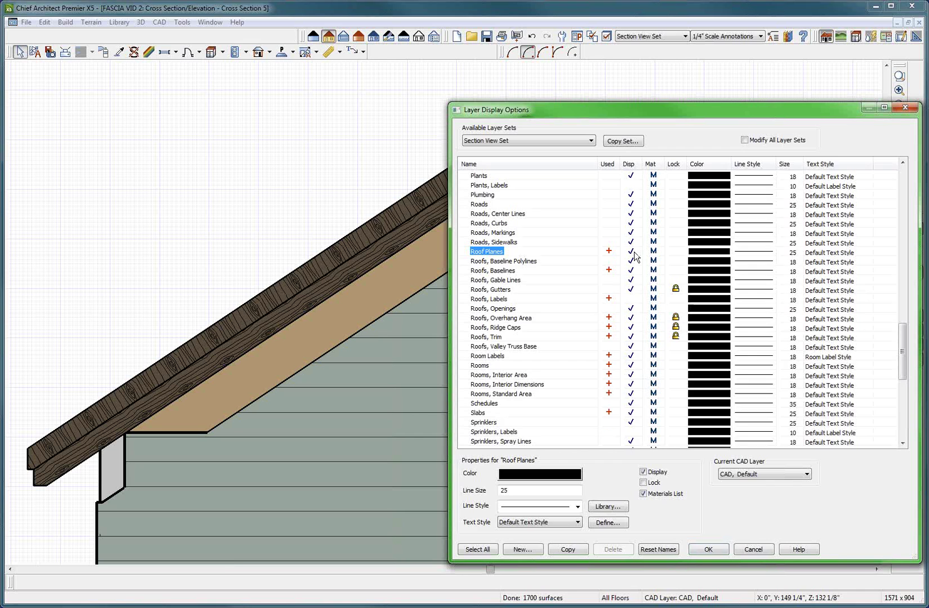
{"action": "key", "text": "Return"}
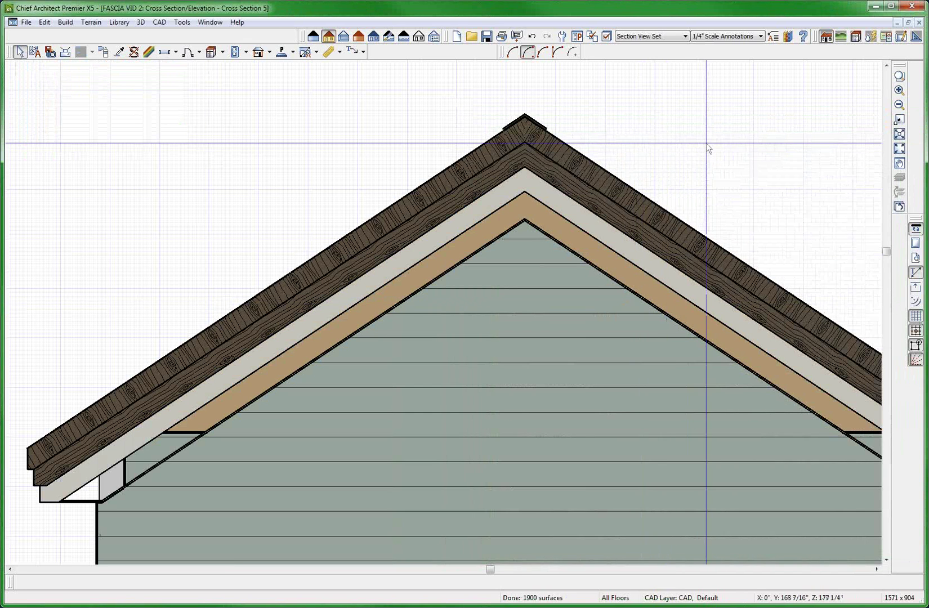
Set the pattern line color of the upper shadow board's FASCIA 1 ROT material to the custom gray with RGB 150, 150, 150.
{"action": "scroll", "coordinate": [705, 143], "scroll_direction": "down", "scroll_amount": 2}
{"action": "scroll", "coordinate": [470, 286], "scroll_direction": "up", "scroll_amount": 2}
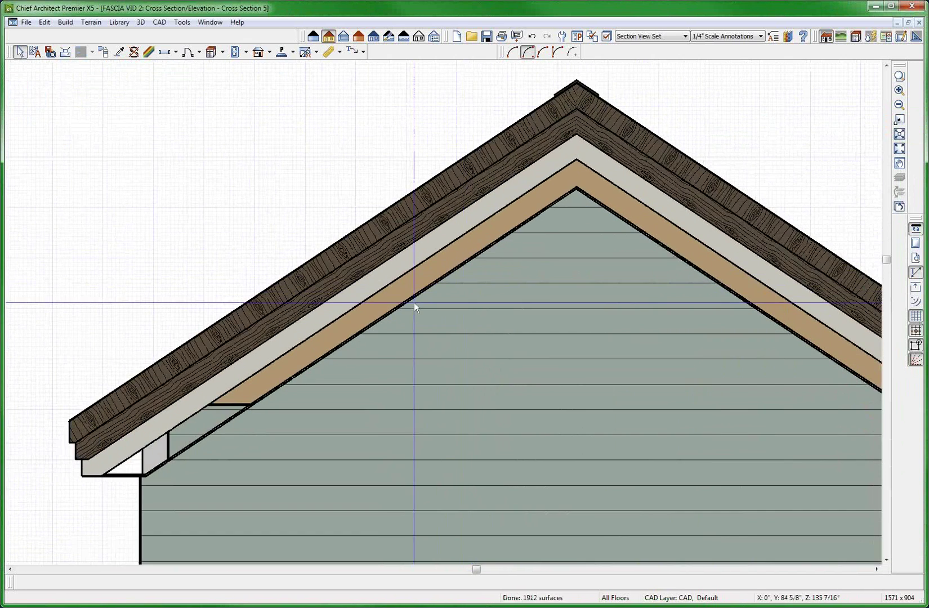
{"action": "scroll", "coordinate": [307, 269], "scroll_direction": "up", "scroll_amount": 4}
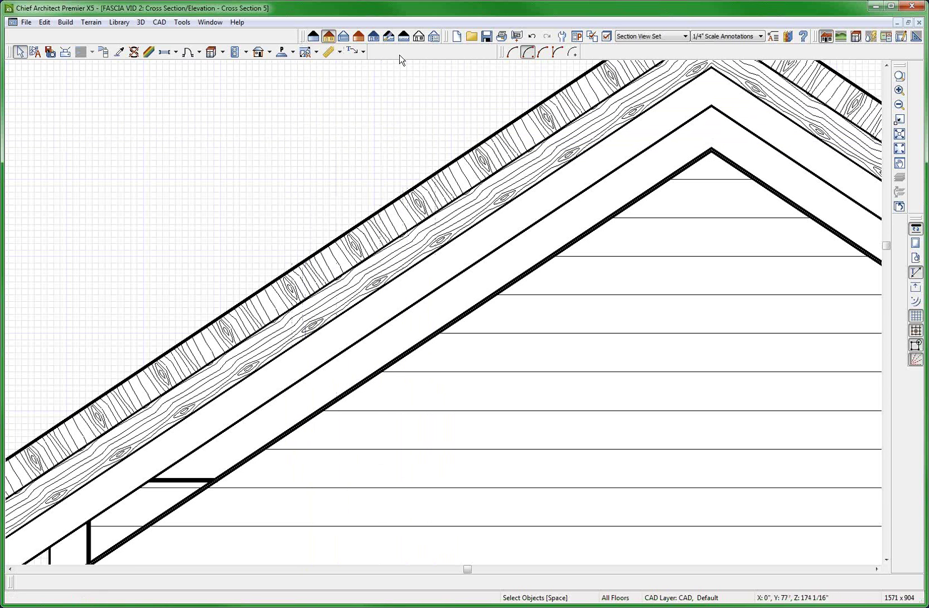
{"action": "left_click", "coordinate": [148, 52]}
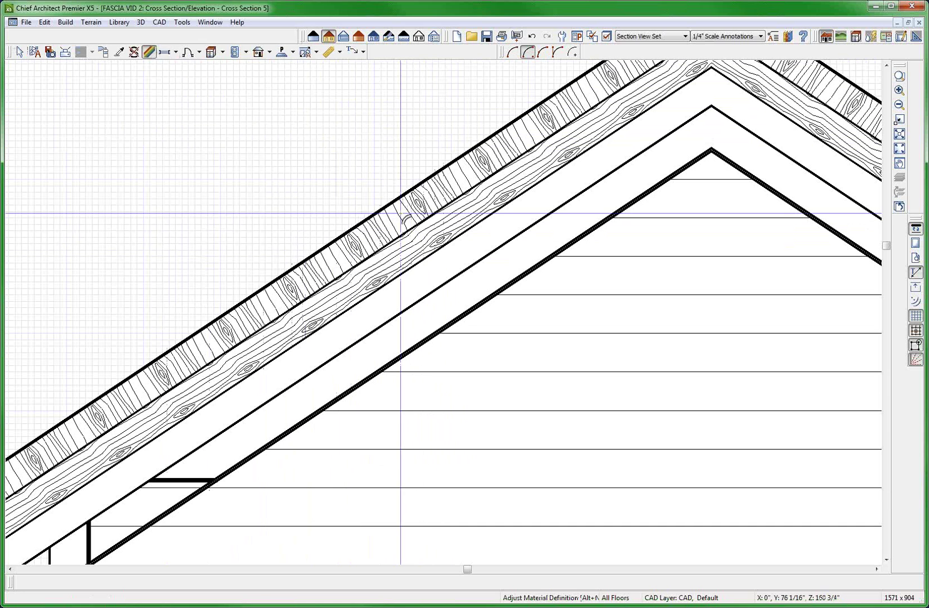
{"action": "left_click", "coordinate": [400, 214]}
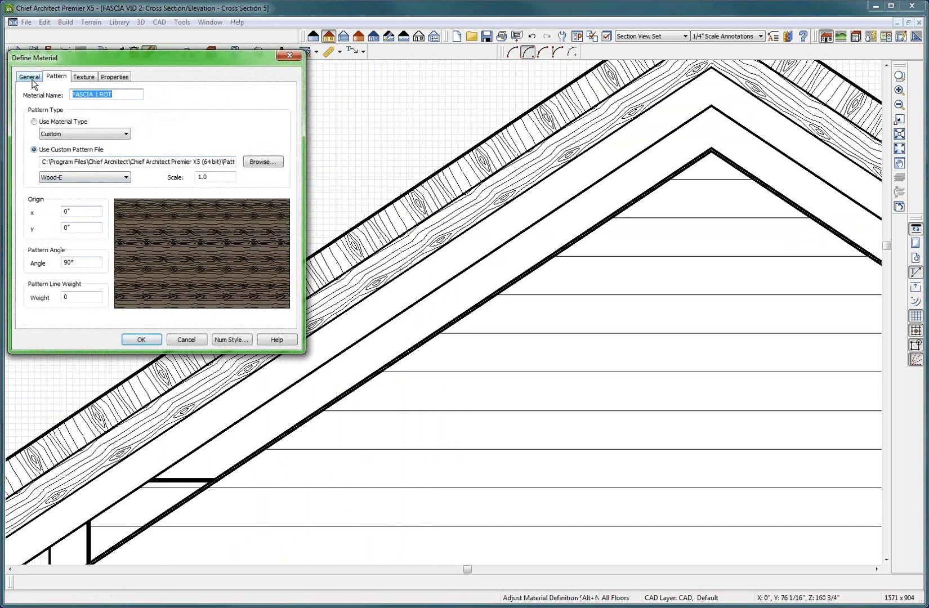
{"action": "left_click", "coordinate": [31, 79]}
{"action": "left_click", "coordinate": [135, 137]}
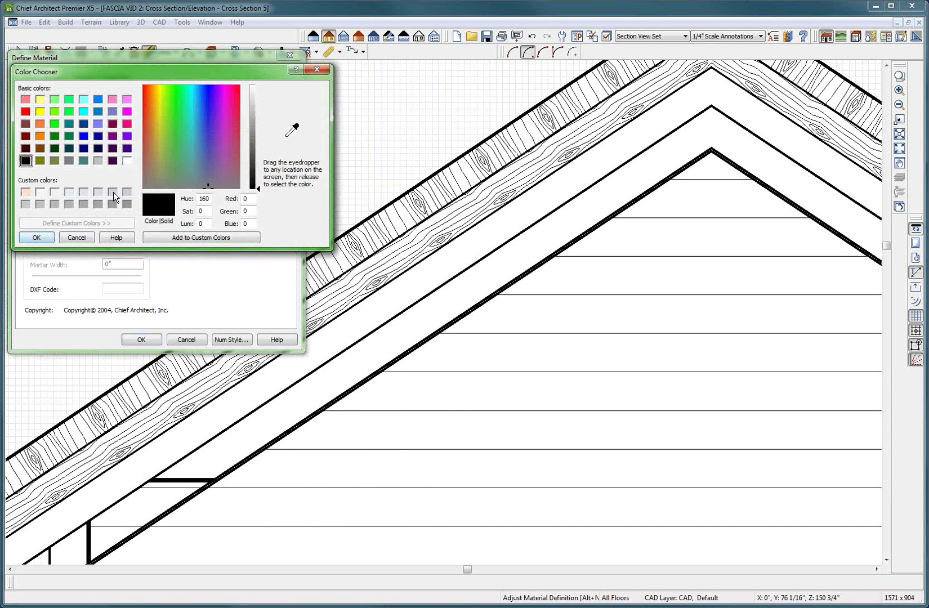
{"action": "left_click", "coordinate": [127, 204]}
{"action": "left_click", "coordinate": [37, 237]}
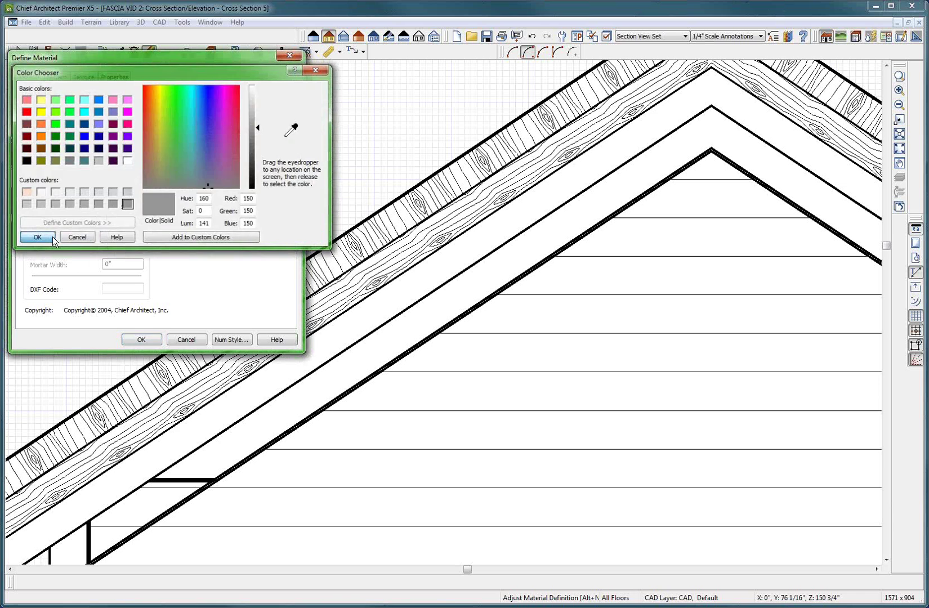
{"action": "left_click", "coordinate": [149, 340]}
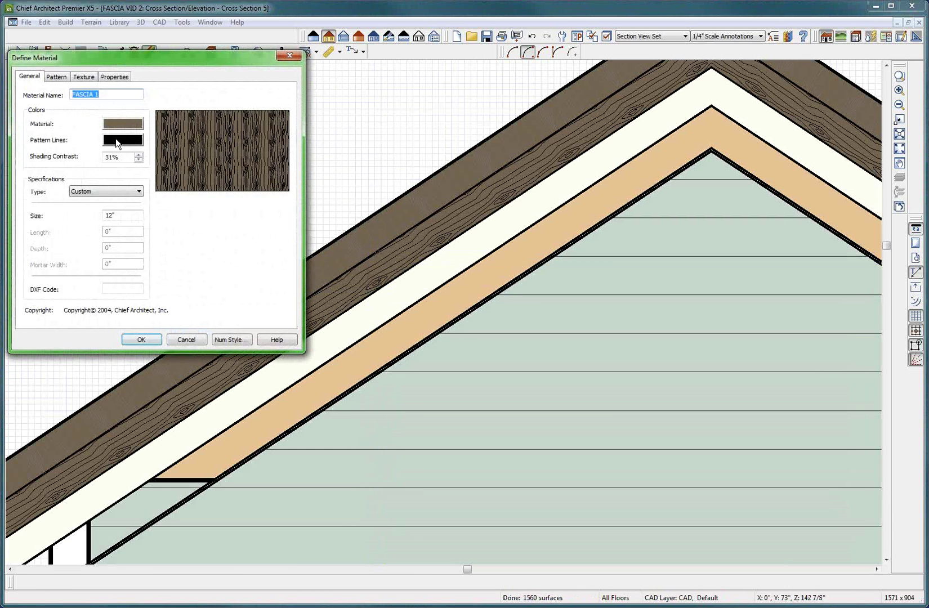
Set the lower shadow board material's pattern line color to the custom gray with RGB 150, 150, 150.
{"action": "left_click", "coordinate": [117, 142]}
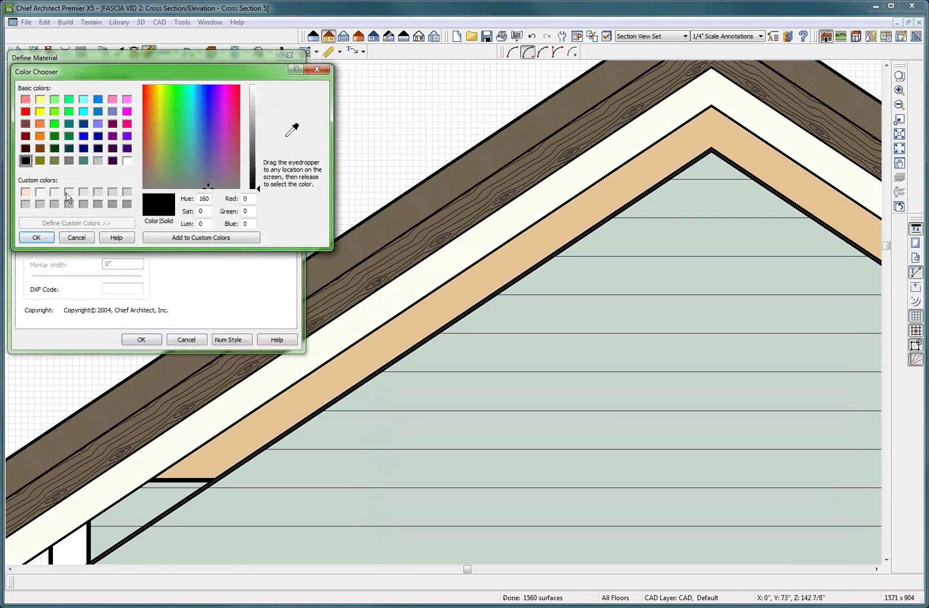
{"action": "left_click", "coordinate": [127, 203]}
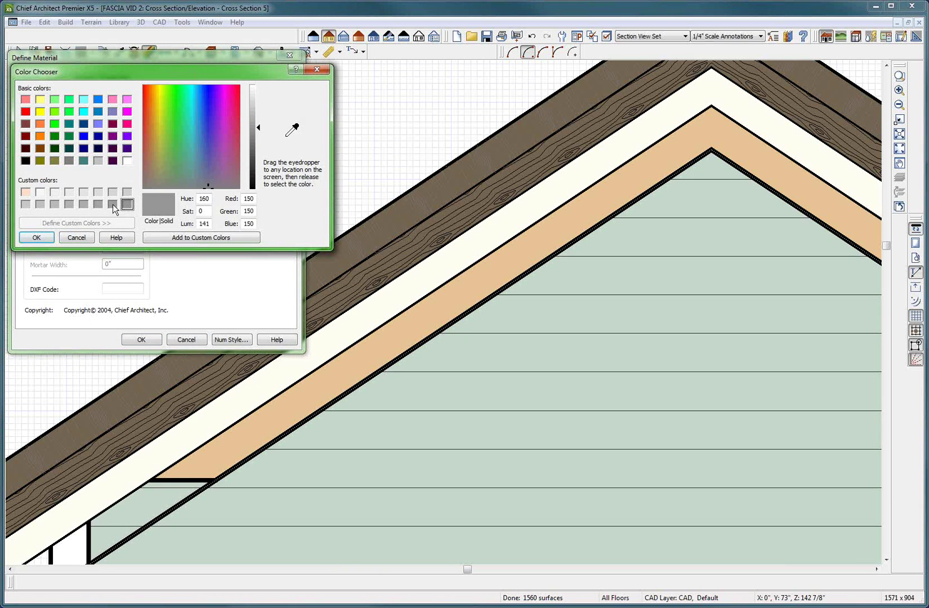
{"action": "left_click", "coordinate": [36, 237]}
{"action": "left_click", "coordinate": [142, 339]}
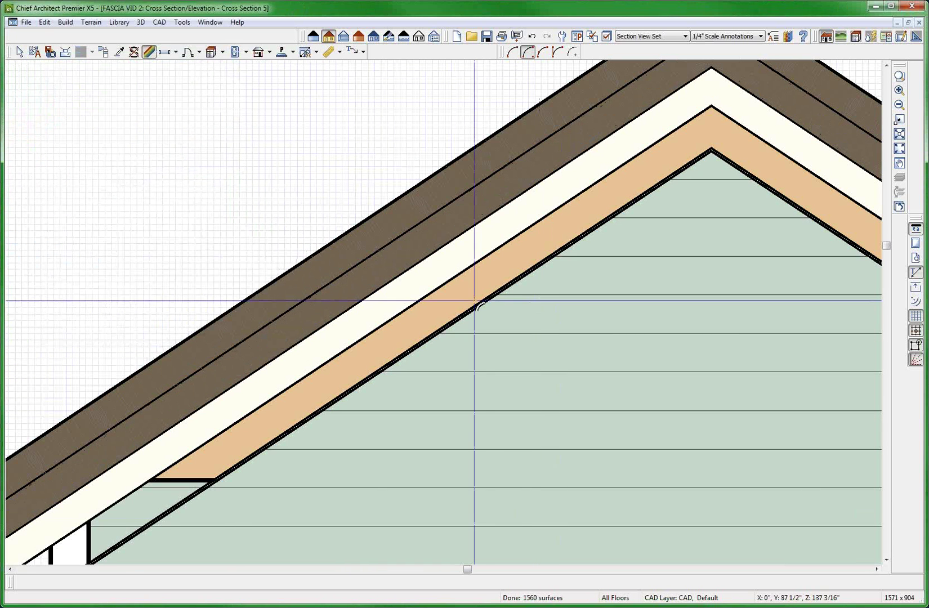
Set the gable wall's Siding material pattern lines to the darkest custom gray, keeping the Strip pattern type.
{"action": "left_click", "coordinate": [522, 378]}
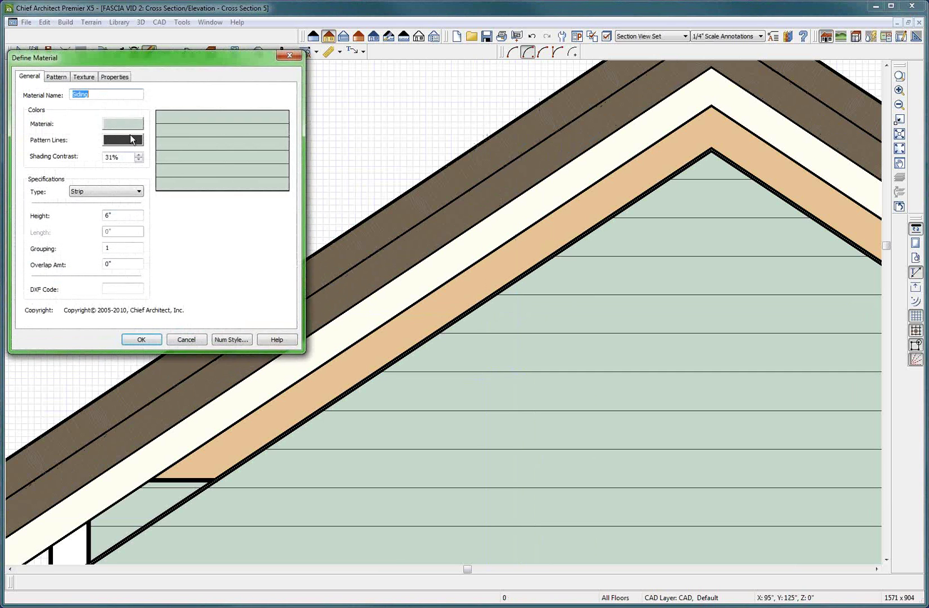
{"action": "left_click", "coordinate": [130, 139]}
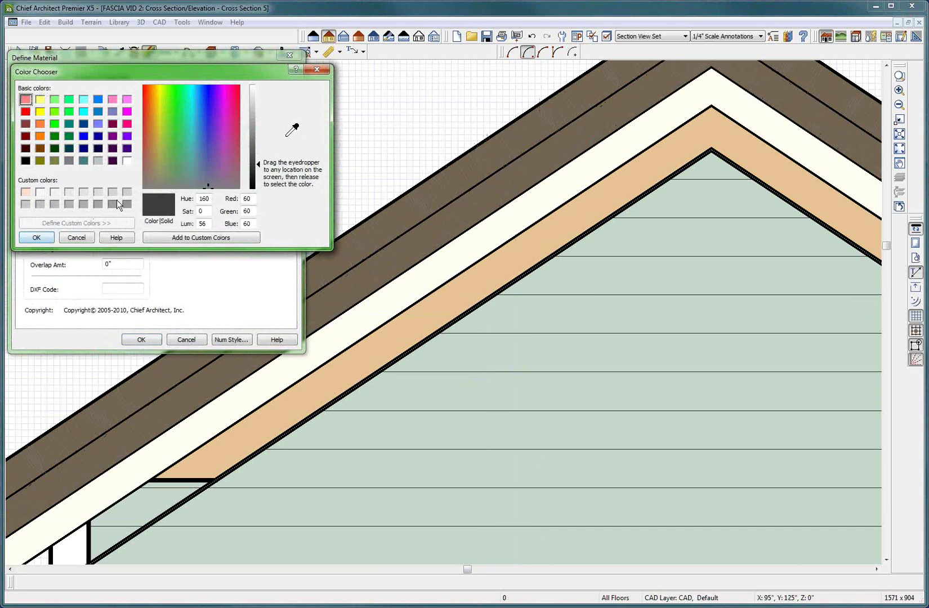
{"action": "left_click", "coordinate": [127, 204]}
{"action": "left_click", "coordinate": [28, 239]}
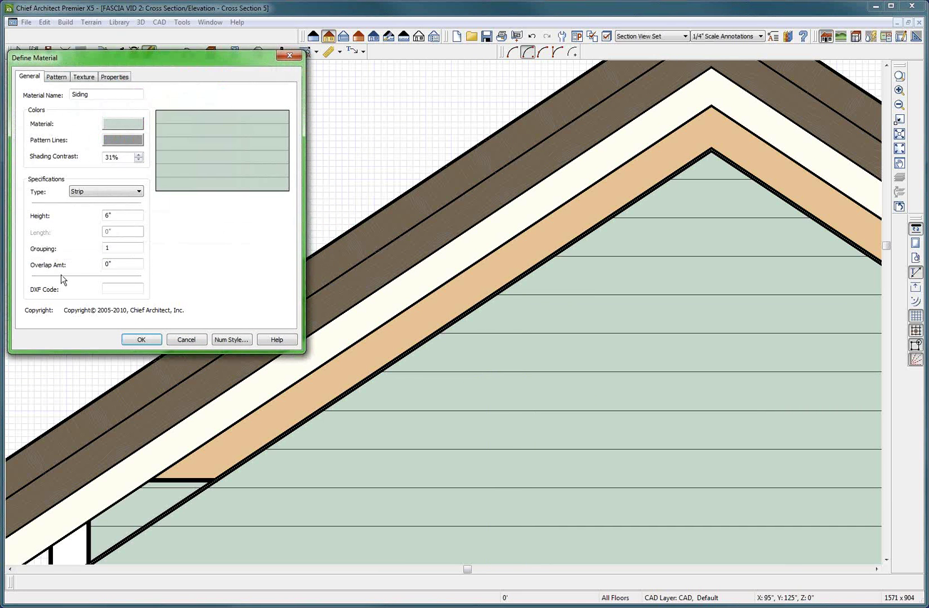
{"action": "left_click", "coordinate": [55, 77]}
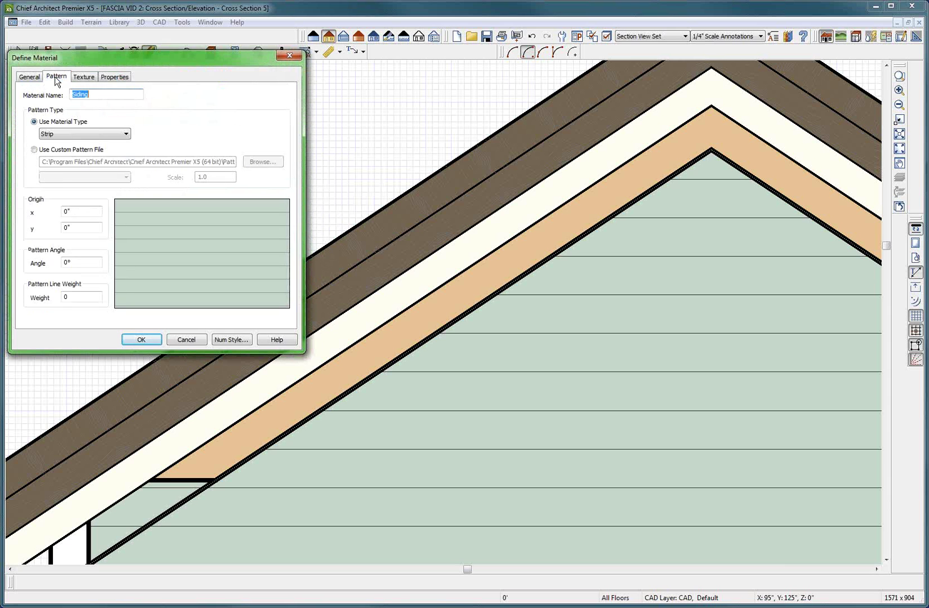
{"action": "left_click", "coordinate": [31, 78]}
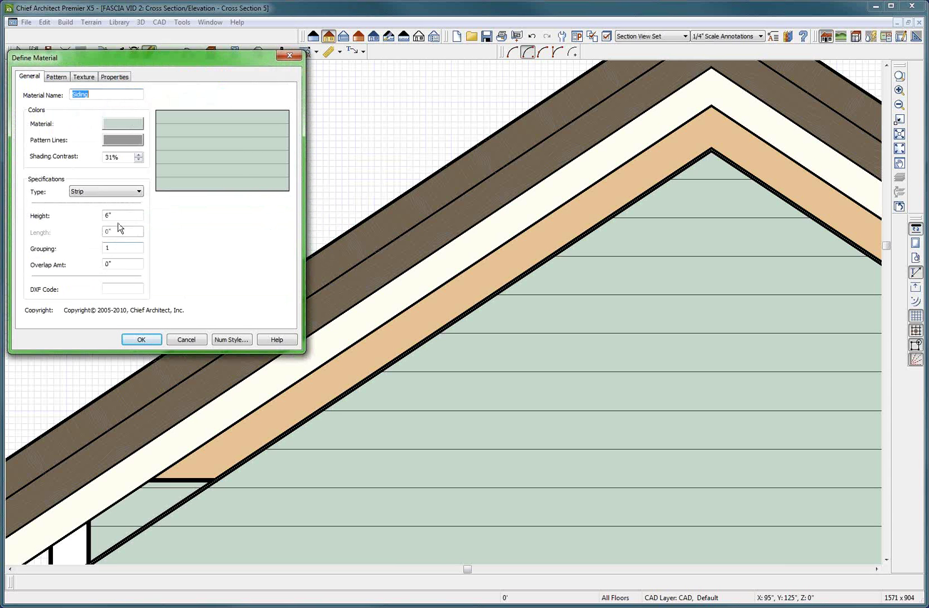
{"action": "left_click", "coordinate": [62, 79]}
{"action": "left_click", "coordinate": [26, 79]}
{"action": "left_click", "coordinate": [135, 340]}
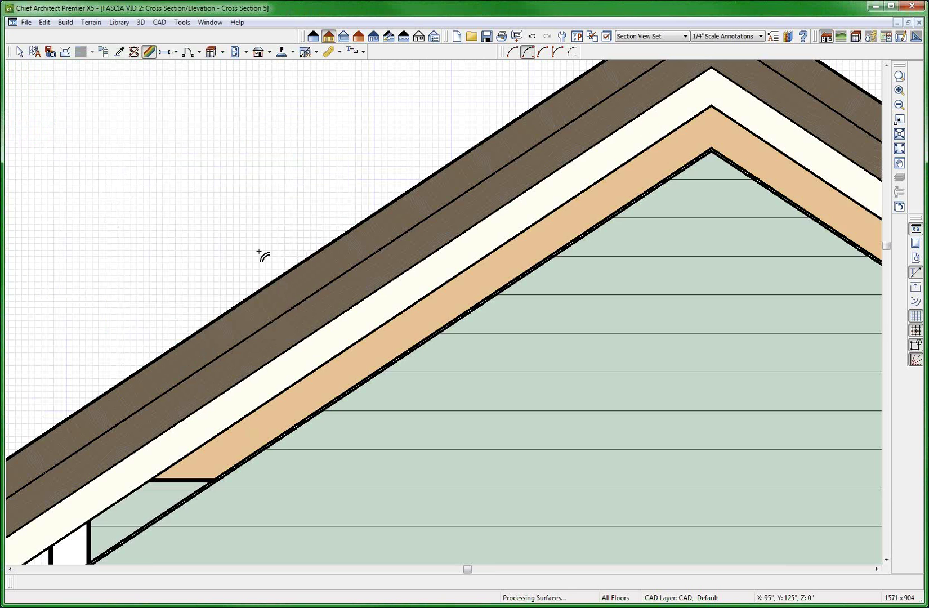
Turn off color in the gable-end section view to show it as black-and-white line work.
{"action": "scroll", "coordinate": [259, 253], "scroll_direction": "down", "scroll_amount": 3}
{"action": "key", "text": "space"}
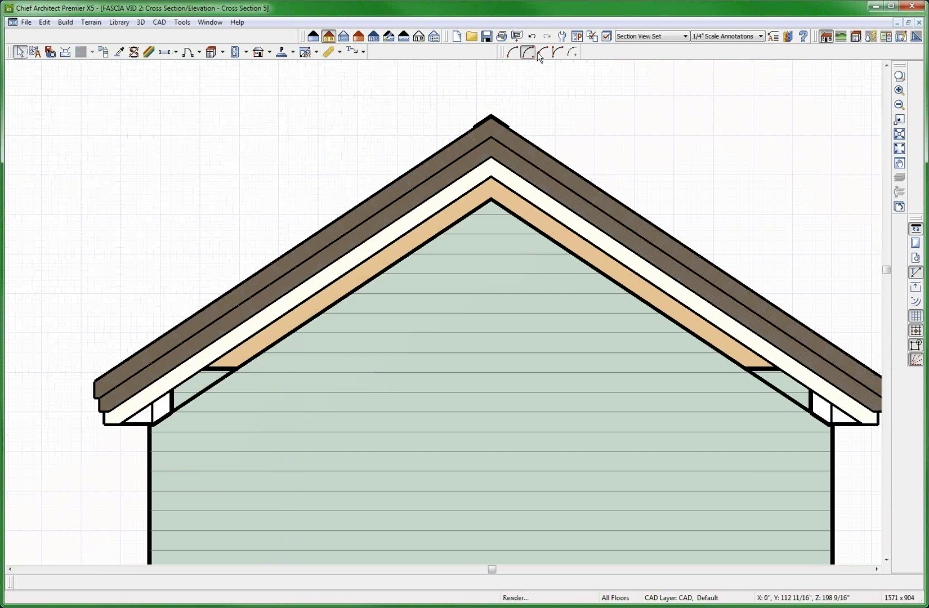
{"action": "left_click", "coordinate": [329, 37]}
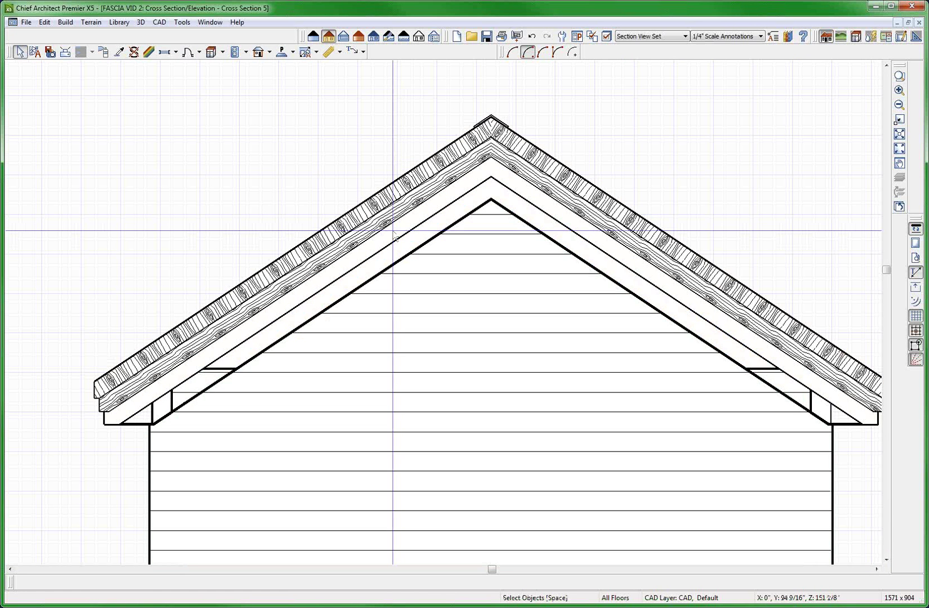
Set the line size of the "Roof Planes" layer to 70 in the Section View Set.
{"action": "key", "text": "ctrl+l"}
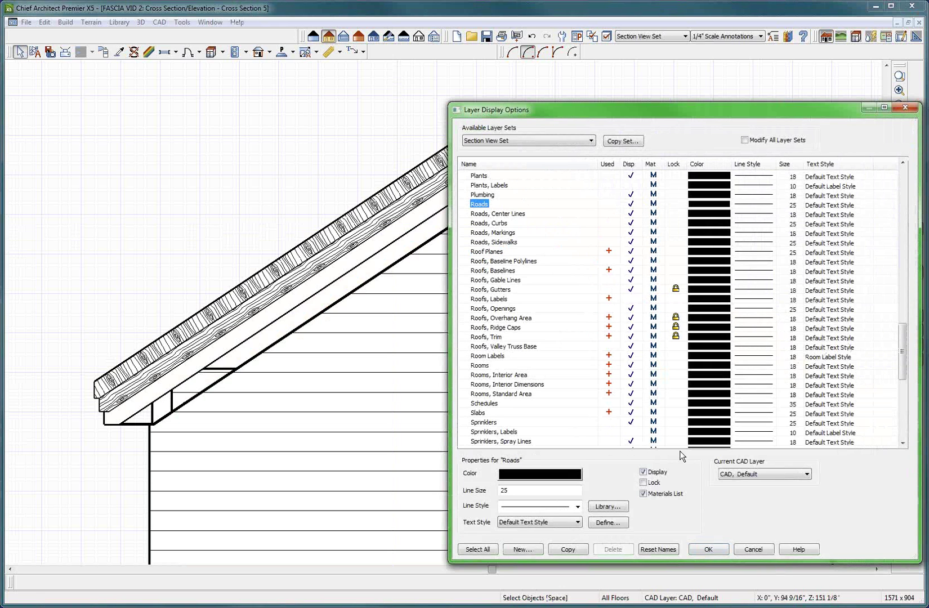
{"action": "left_click", "coordinate": [562, 251]}
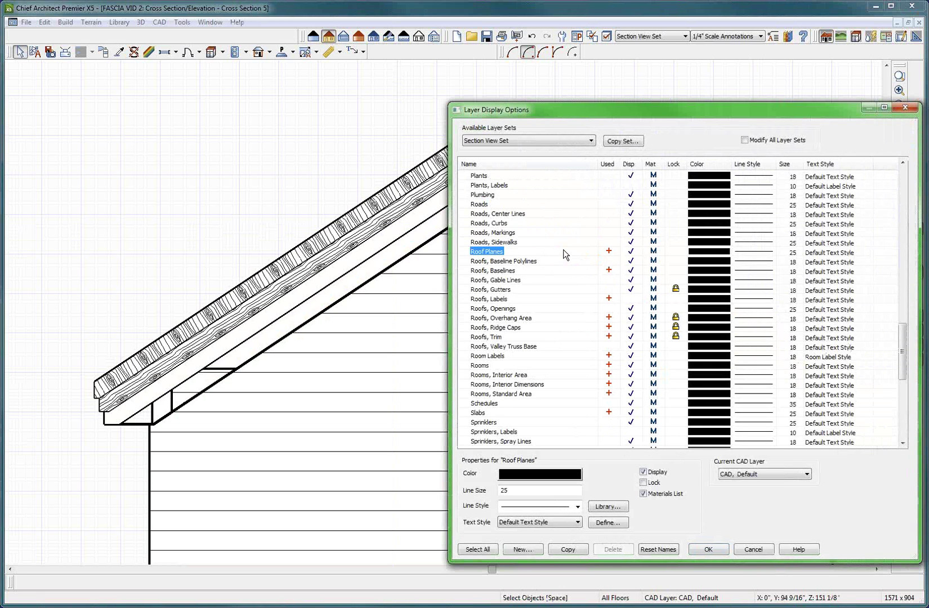
{"action": "left_click_drag", "start_coordinate": [512, 491], "coordinate": [394, 461]}
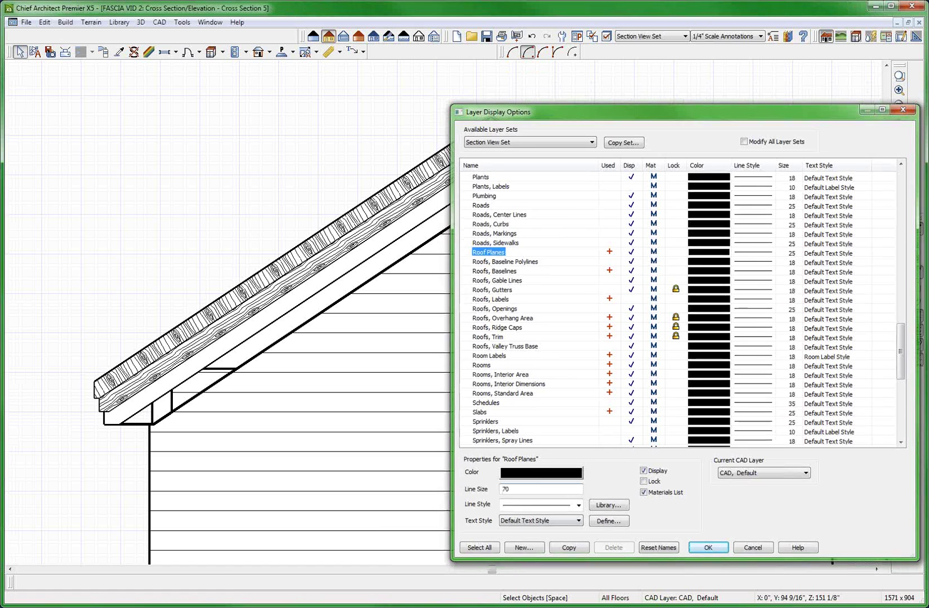
{"action": "key", "text": "Return"}
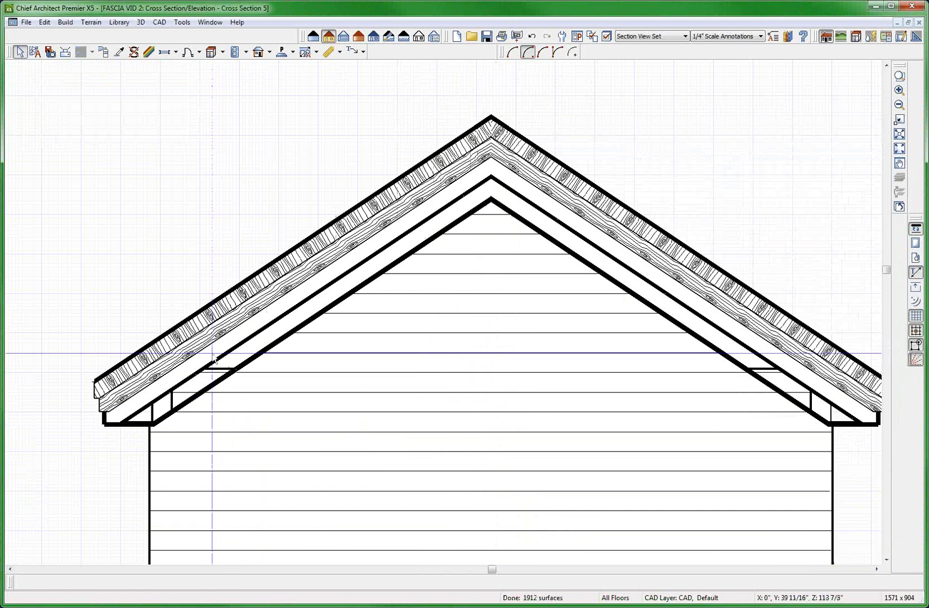
Set the line size of the "Roofs, Trim" layer to 45 in the Section View Set.
{"action": "key", "text": "ctrl+l"}
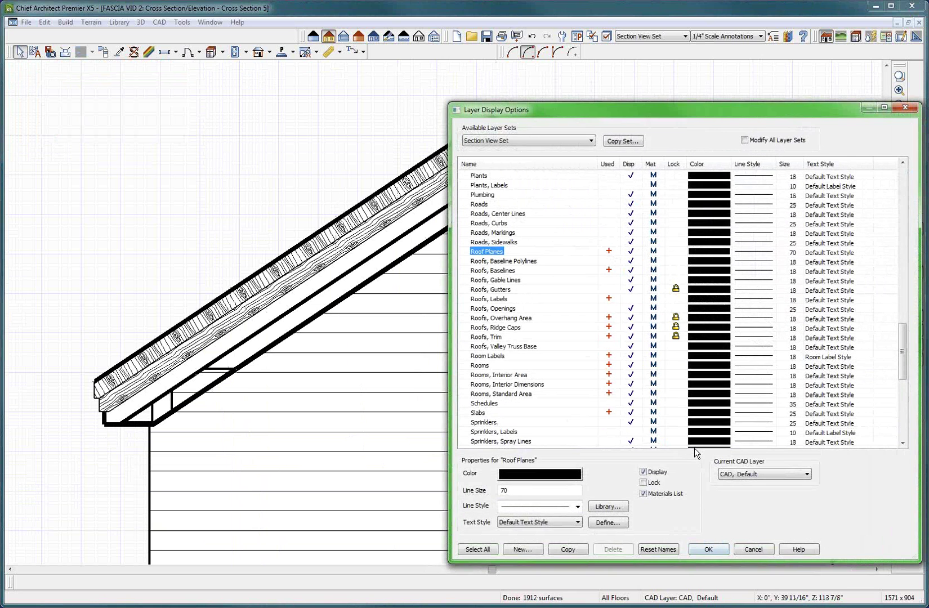
{"action": "type", "text": "roo"}
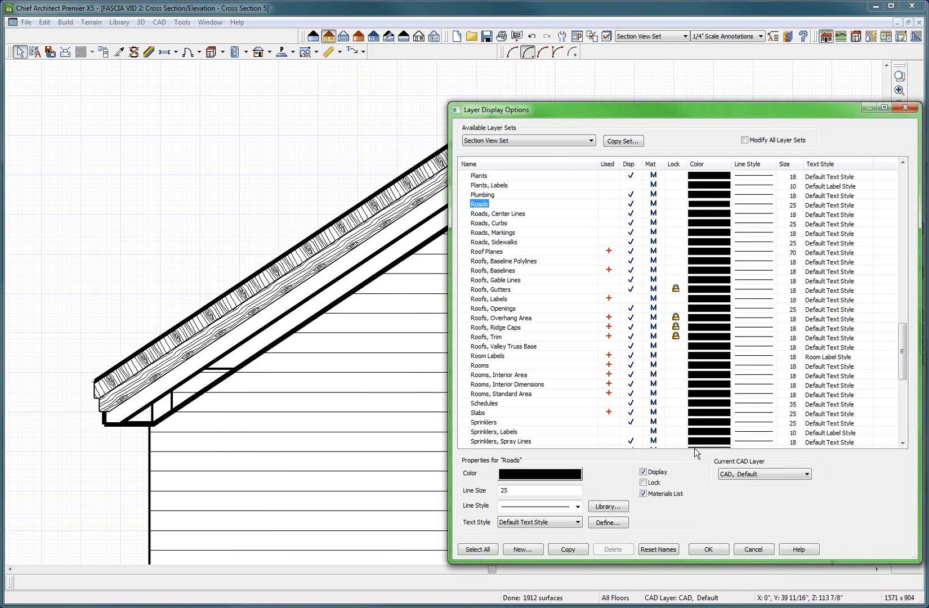
{"action": "left_click", "coordinate": [522, 335]}
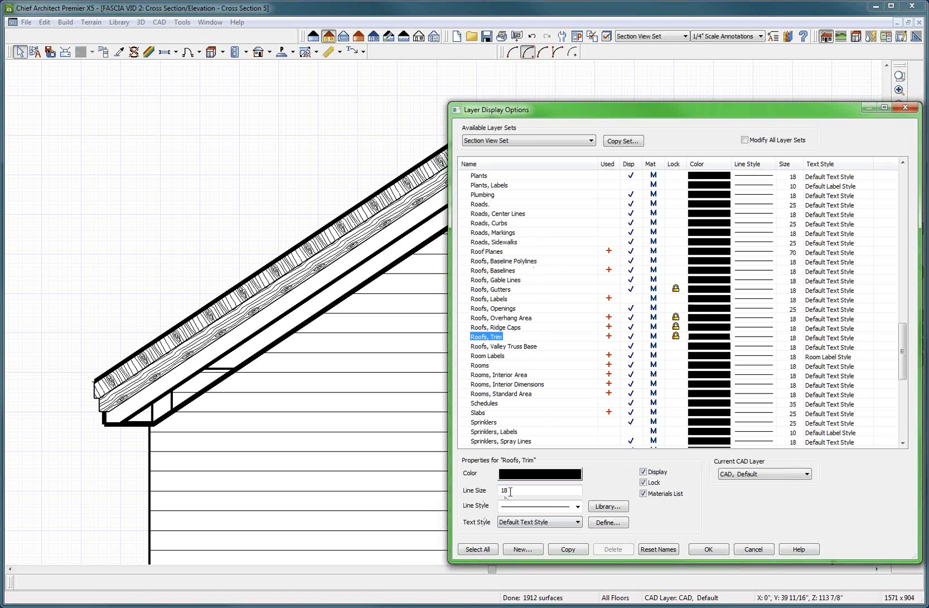
{"action": "left_click_drag", "start_coordinate": [507, 491], "coordinate": [455, 494]}
{"action": "key", "text": "Return"}
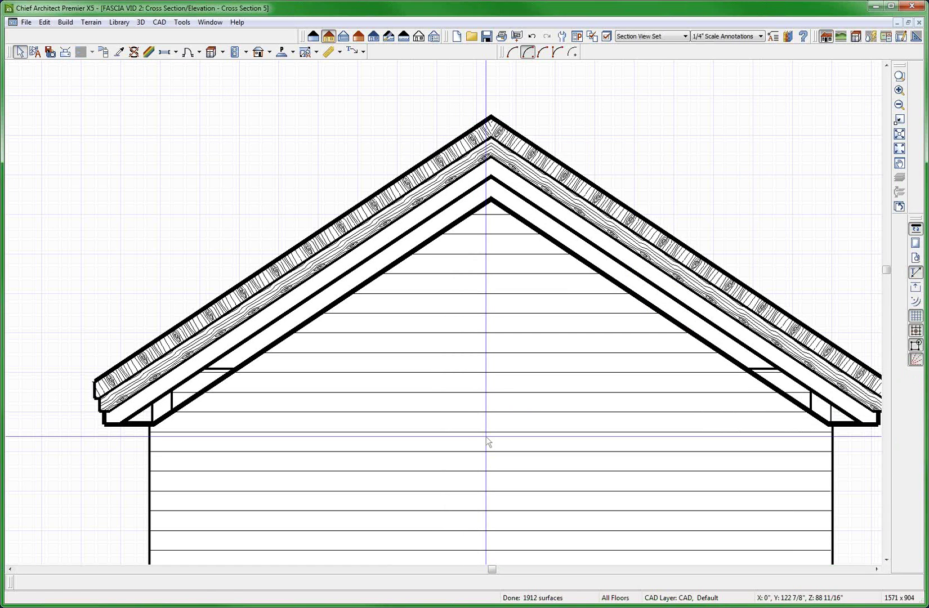
Set the line size of the "Walls, Normal" layer to 70 in the Section View Set.
{"action": "scroll", "coordinate": [209, 277], "scroll_direction": "down", "scroll_amount": 1}
{"action": "scroll", "coordinate": [332, 245], "scroll_direction": "down", "scroll_amount": 3}
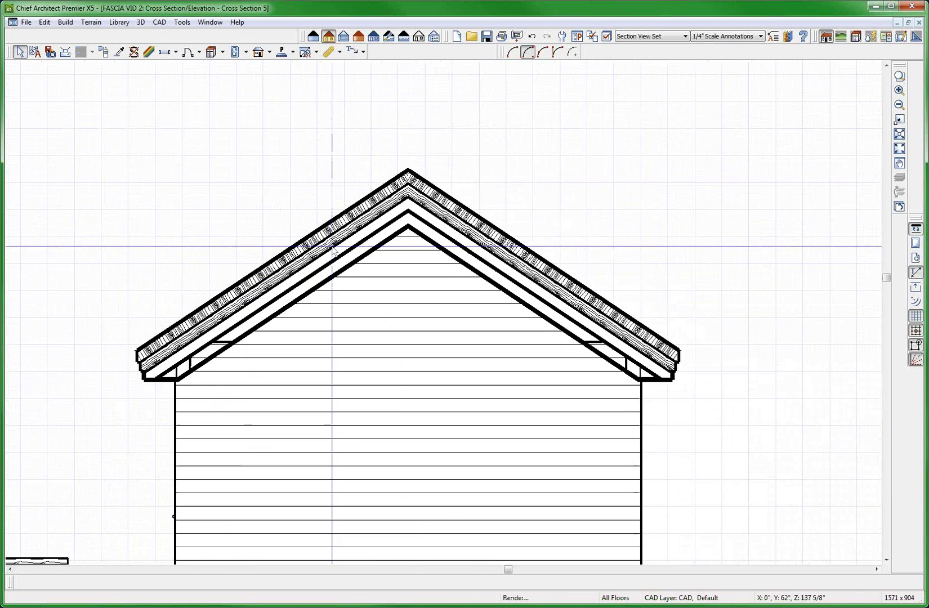
{"action": "scroll", "coordinate": [178, 451], "scroll_direction": "up", "scroll_amount": 3}
{"action": "key", "text": "l"}
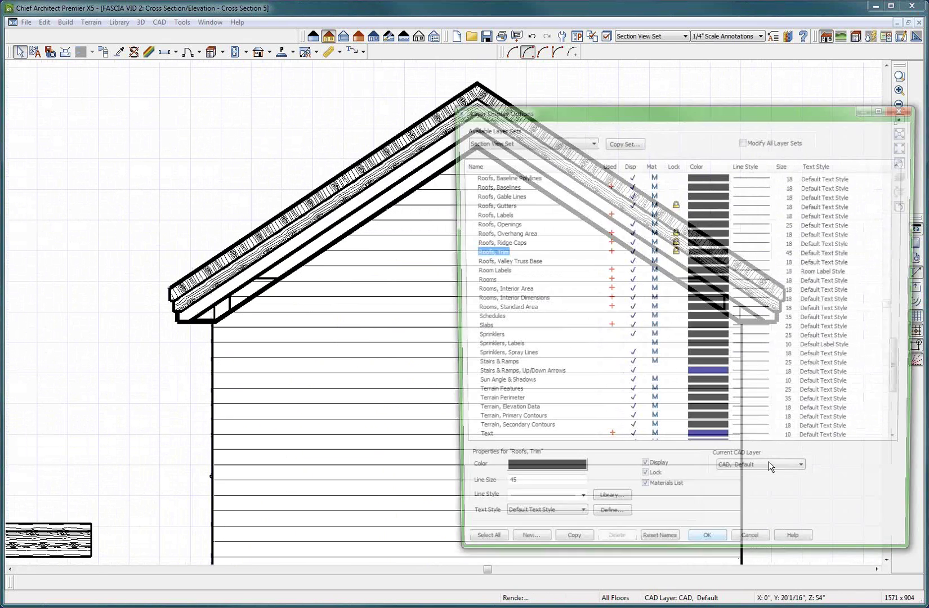
{"action": "key", "text": "l"}
{"action": "key", "text": "l"}
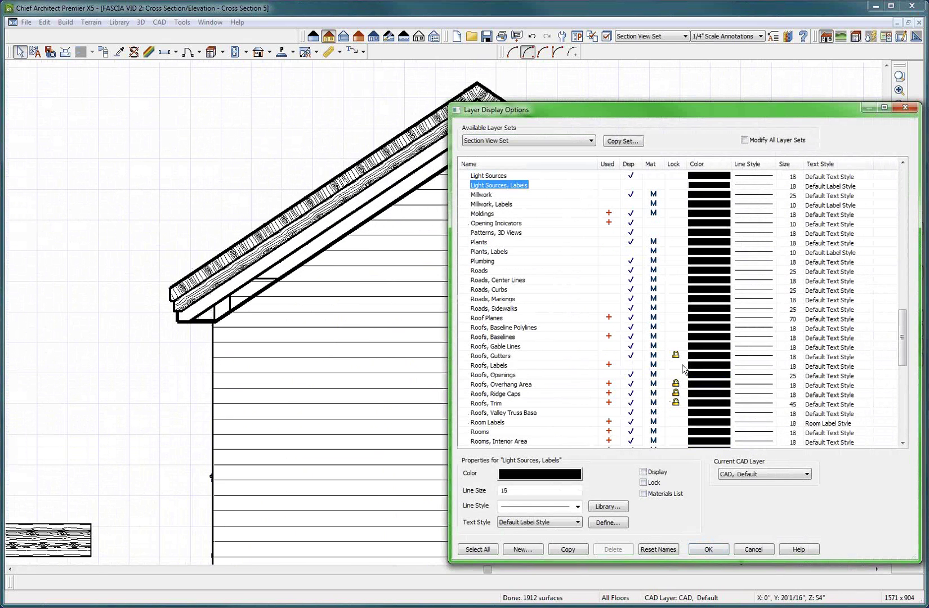
{"action": "key", "text": "w"}
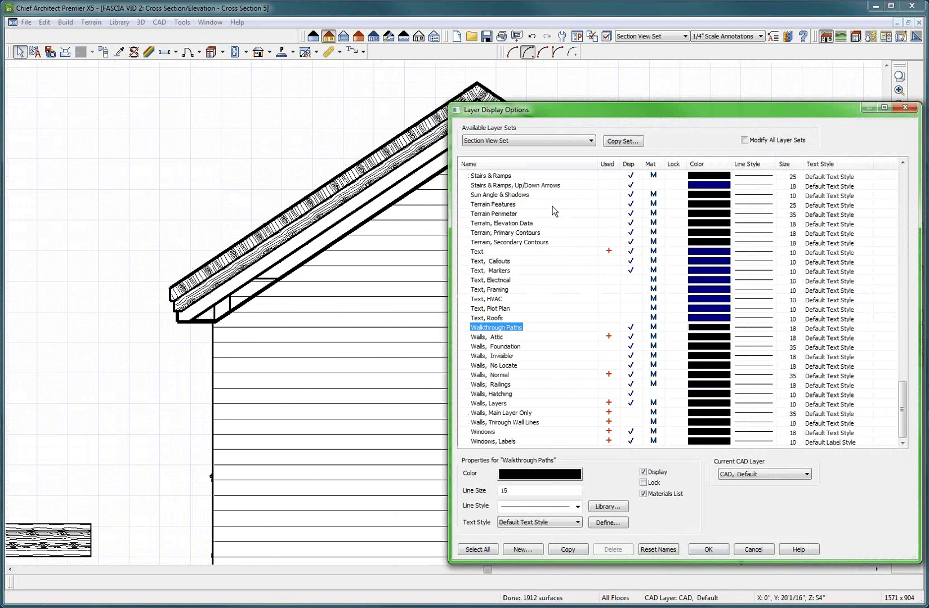
{"action": "left_click", "coordinate": [585, 376]}
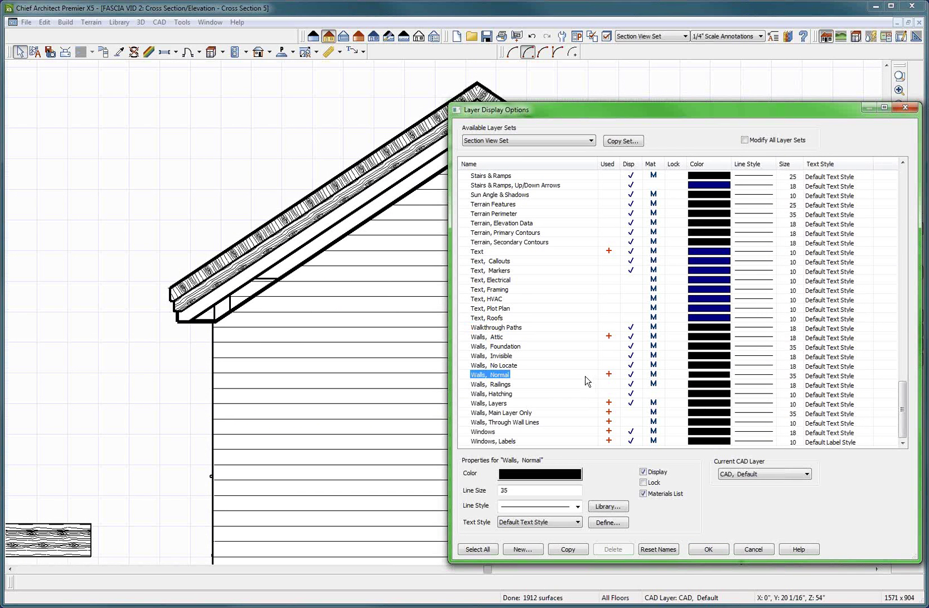
{"action": "double_click", "coordinate": [512, 491]}
{"action": "type", "text": "70"}
{"action": "key", "text": "Return"}
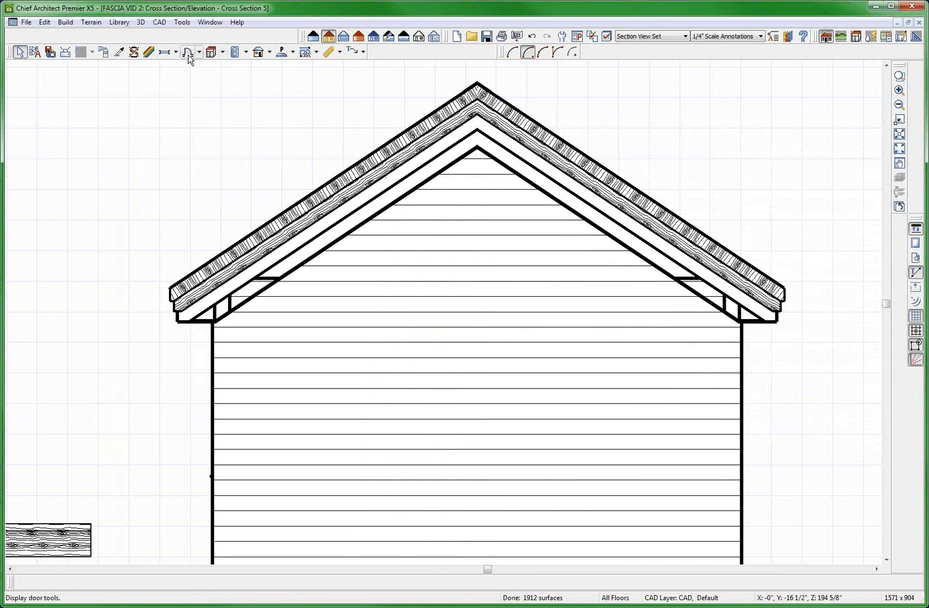
Place a 3040DH window in the gable-end wall, slightly left of the ridge.
{"action": "left_click", "coordinate": [165, 52]}
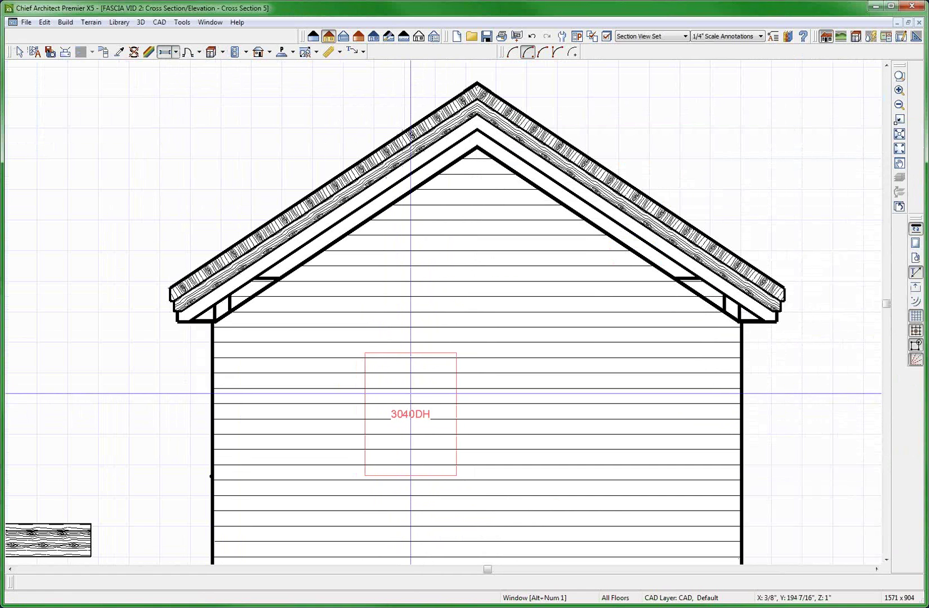
{"action": "left_click", "coordinate": [410, 405]}
{"action": "key", "text": "space"}
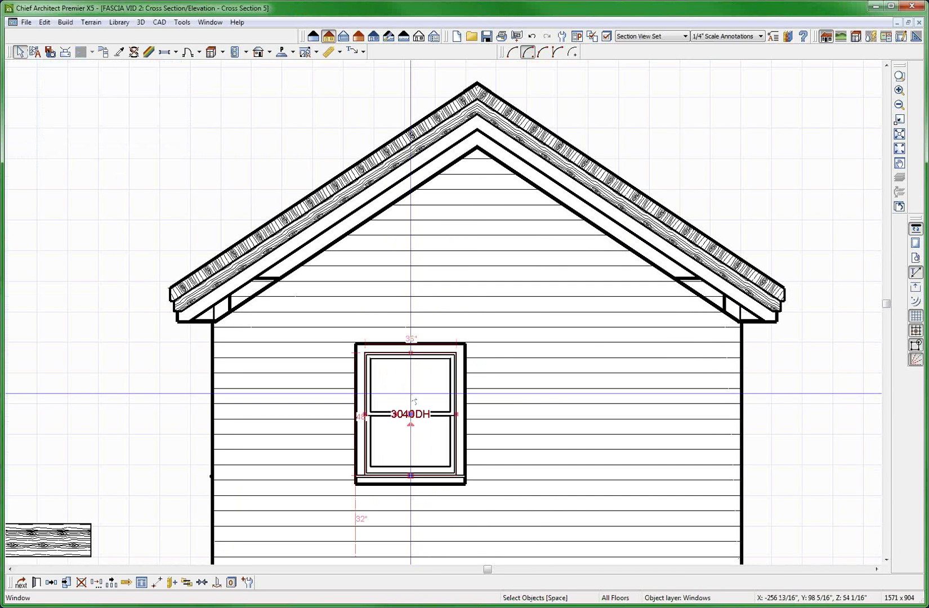
Give the "Windows" layer a heavier line size through the new window's object layer properties.
{"action": "scroll", "coordinate": [414, 401], "scroll_direction": "down", "scroll_amount": 3}
{"action": "scroll", "coordinate": [437, 355], "scroll_direction": "up", "scroll_amount": 4}
{"action": "right_click", "coordinate": [438, 355]}
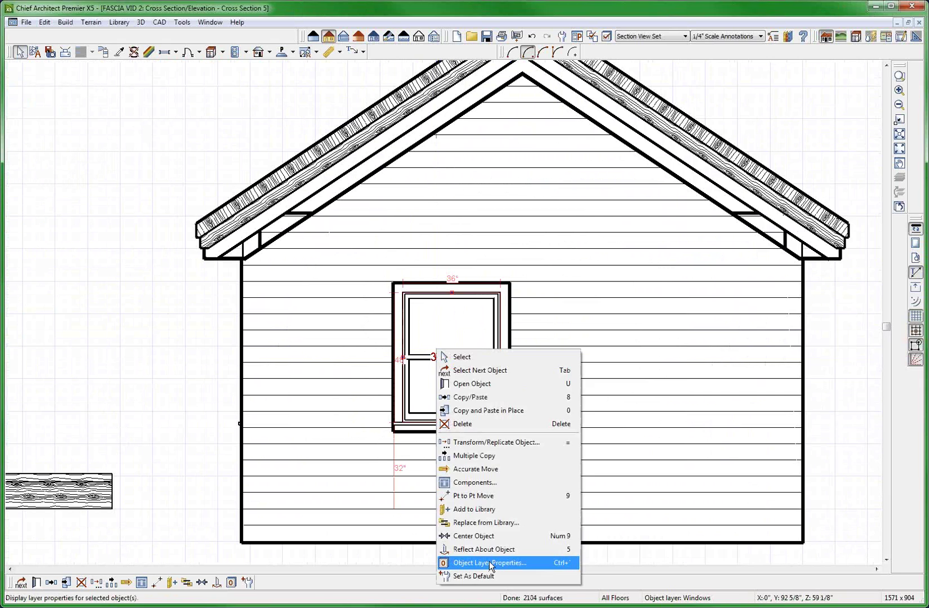
{"action": "left_click", "coordinate": [488, 562]}
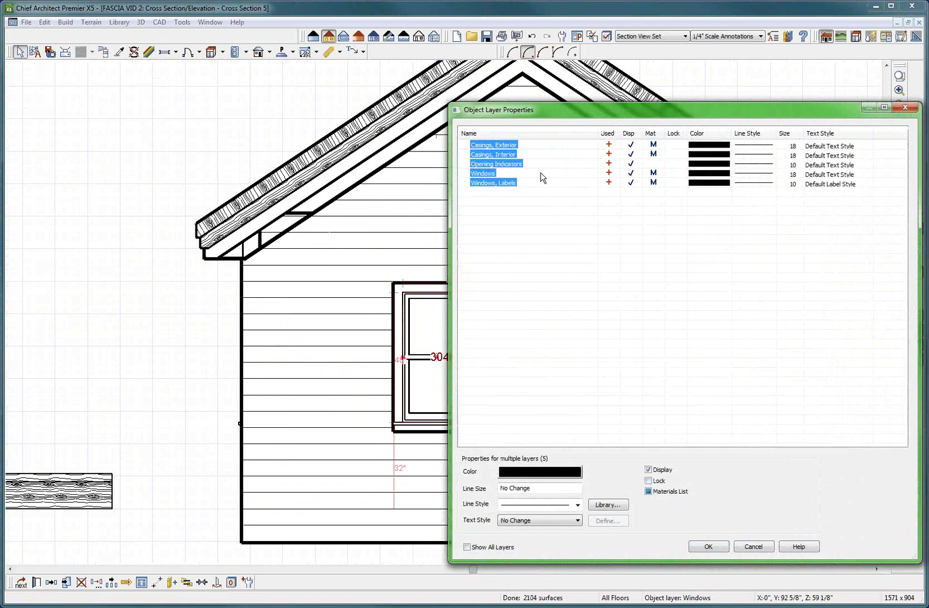
{"action": "left_click", "coordinate": [540, 173]}
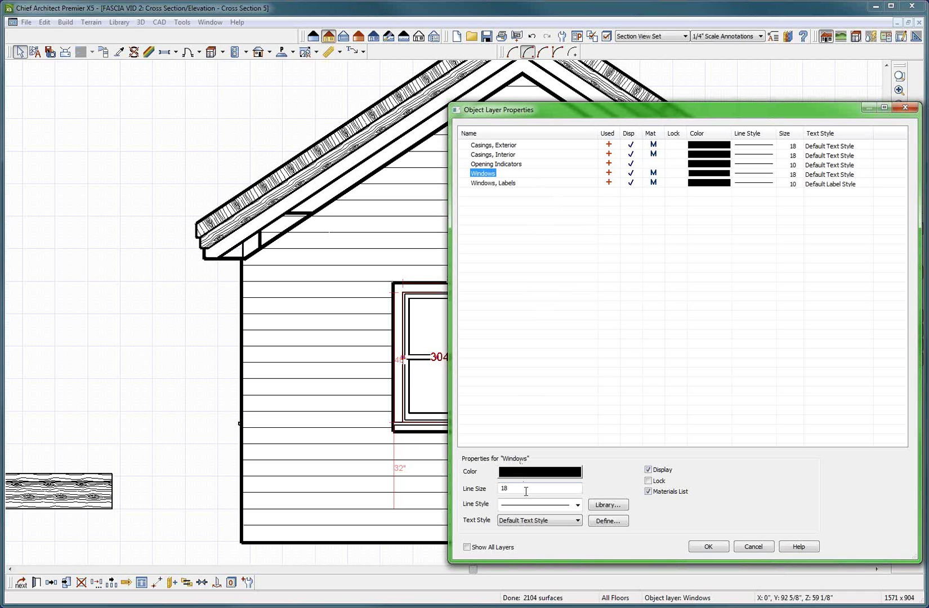
{"action": "left_click_drag", "start_coordinate": [526, 488], "coordinate": [474, 486]}
{"action": "type", "text": "14"}
{"action": "key", "text": "Return"}
{"action": "left_click", "coordinate": [386, 485]}
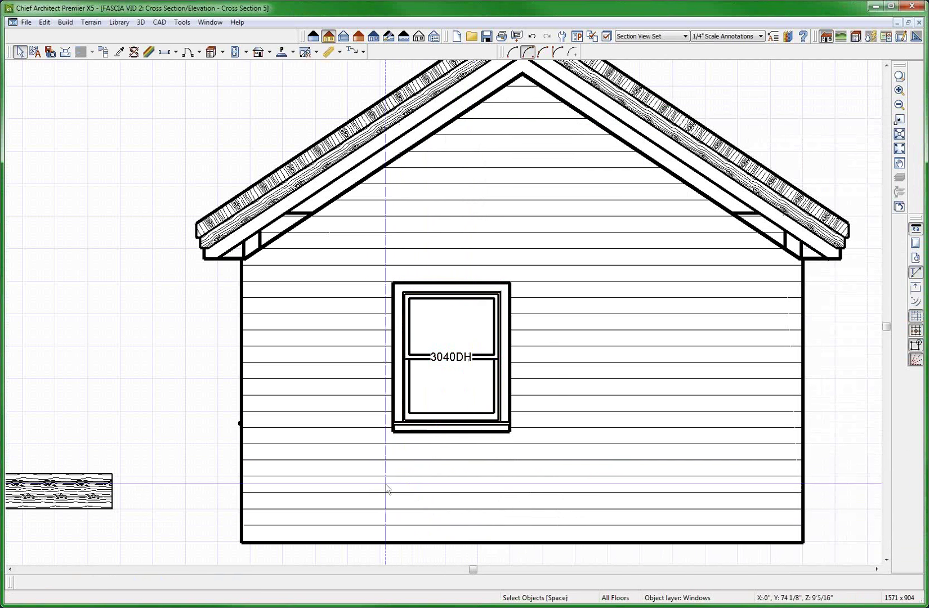
Examine the window and eave outlines up close, comparing them with the line weights display off and on.
{"action": "scroll", "coordinate": [391, 295], "scroll_direction": "up", "scroll_amount": 2}
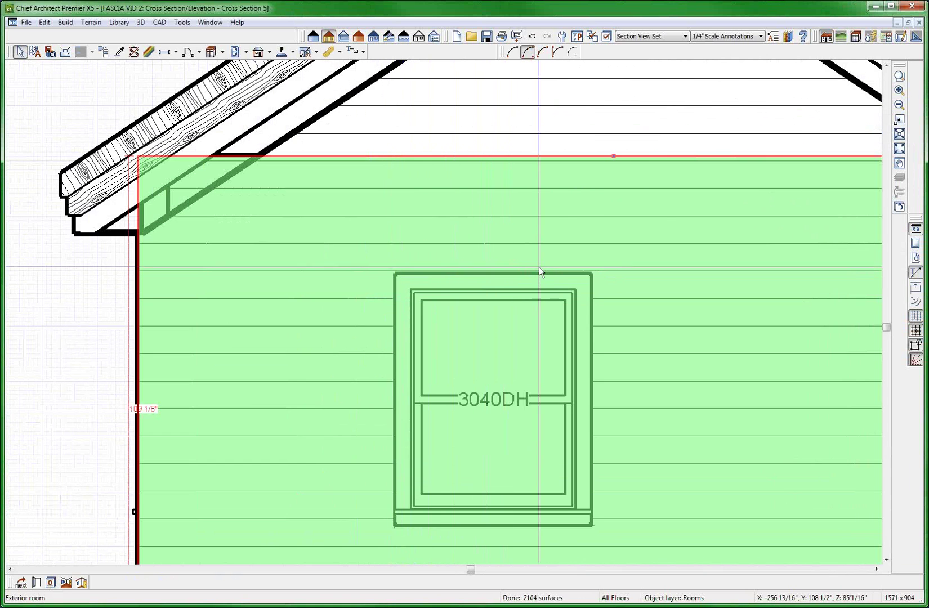
{"action": "left_click", "coordinate": [561, 343]}
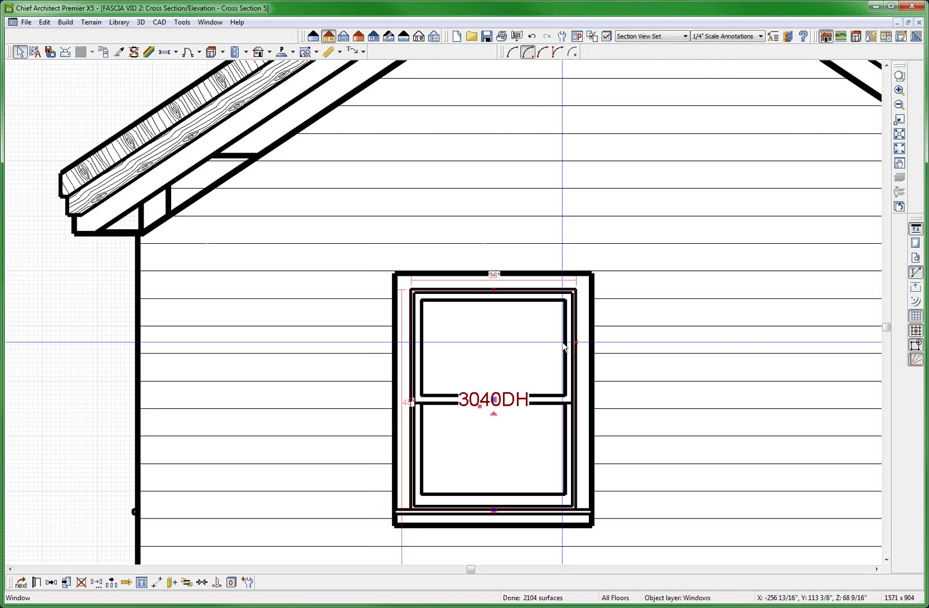
{"action": "key", "text": "space"}
{"action": "scroll", "coordinate": [473, 389], "scroll_direction": "down", "scroll_amount": 4}
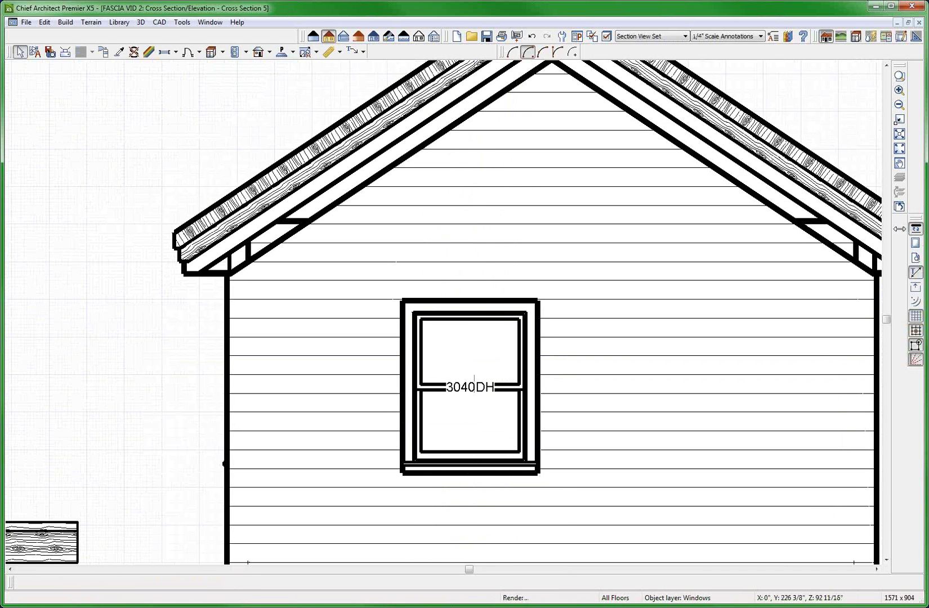
{"action": "left_click", "coordinate": [914, 239]}
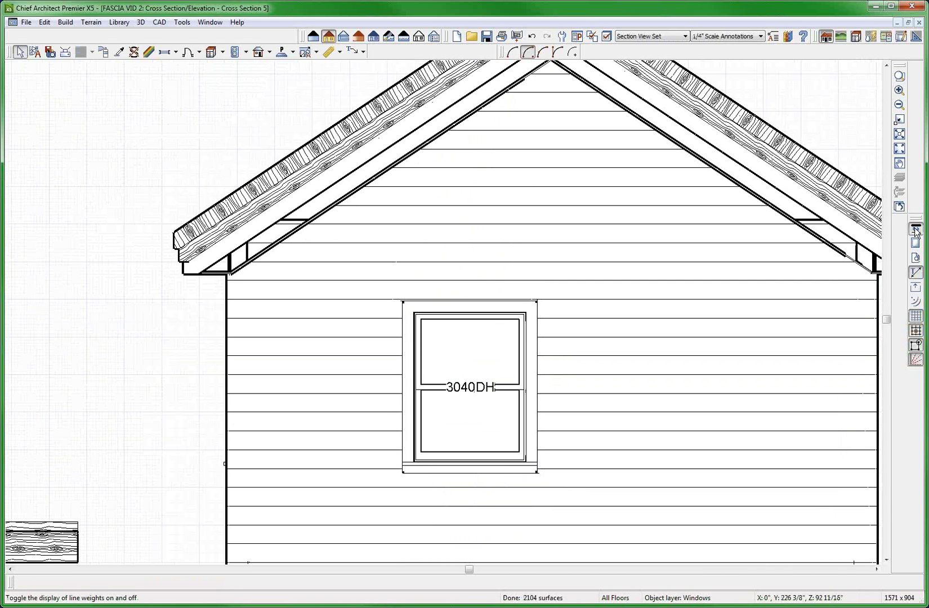
{"action": "left_click", "coordinate": [915, 229]}
{"action": "left_click", "coordinate": [915, 231]}
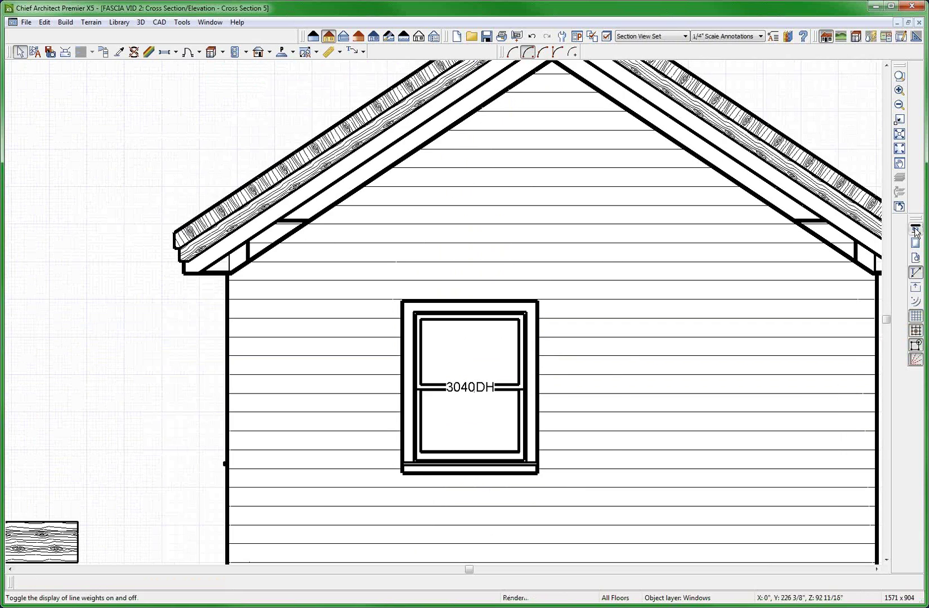
Compare the whole gable end and its eave without line weights, and restore the line weights display.
{"action": "scroll", "coordinate": [473, 327], "scroll_direction": "down", "scroll_amount": 4}
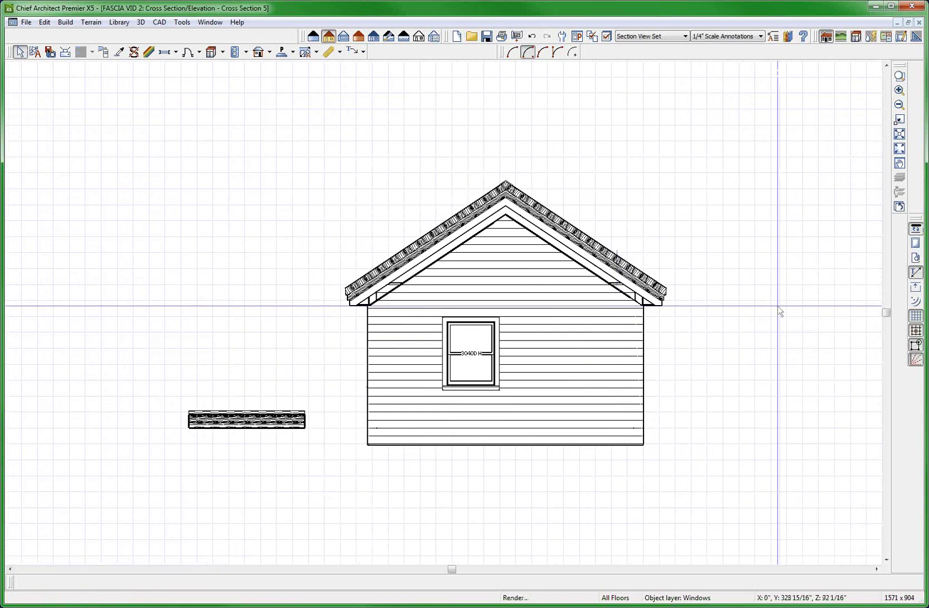
{"action": "scroll", "coordinate": [777, 305], "scroll_direction": "up", "scroll_amount": 5}
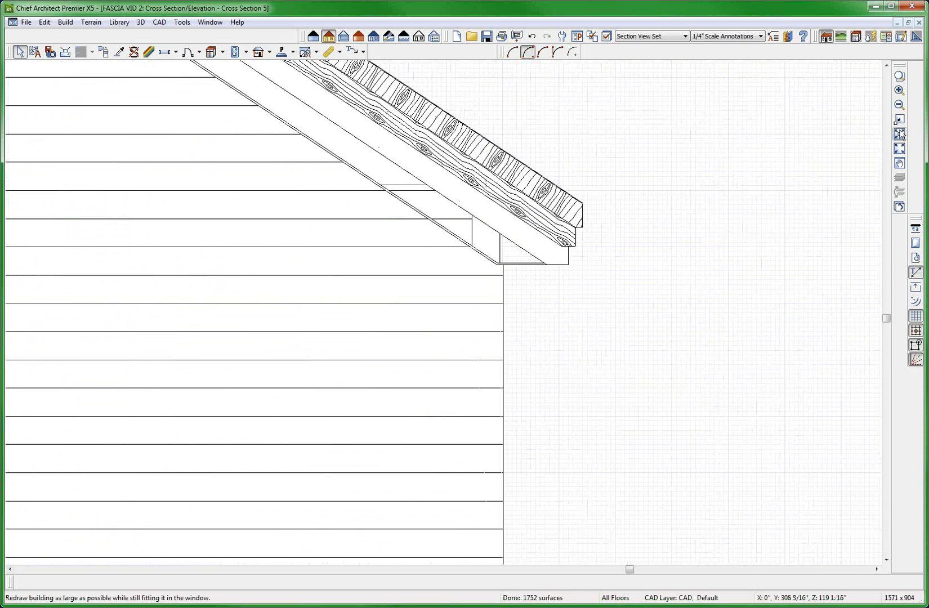
{"action": "scroll", "coordinate": [706, 296], "scroll_direction": "down", "scroll_amount": 3}
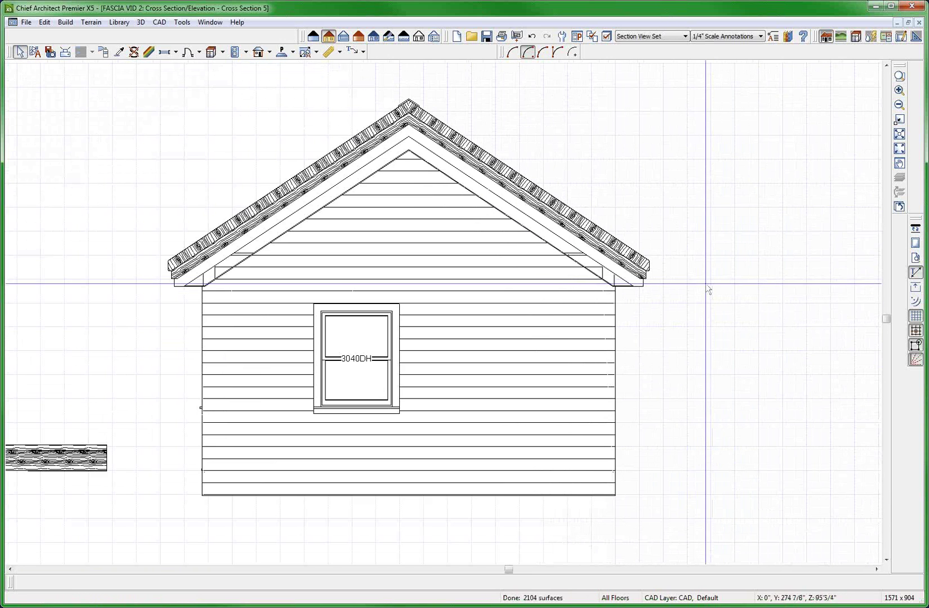
{"action": "scroll", "coordinate": [752, 242], "scroll_direction": "up", "scroll_amount": 3}
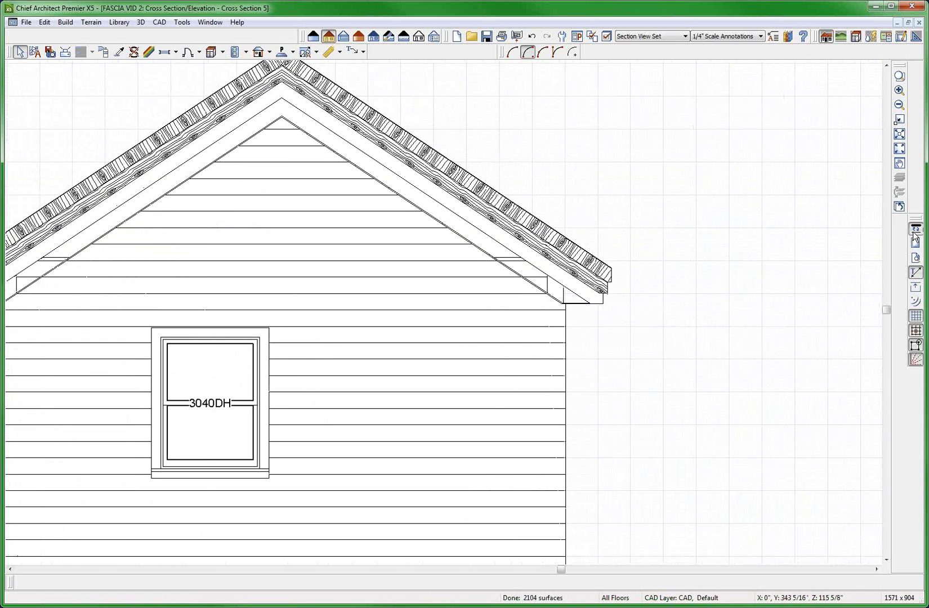
{"action": "left_click", "coordinate": [914, 236]}
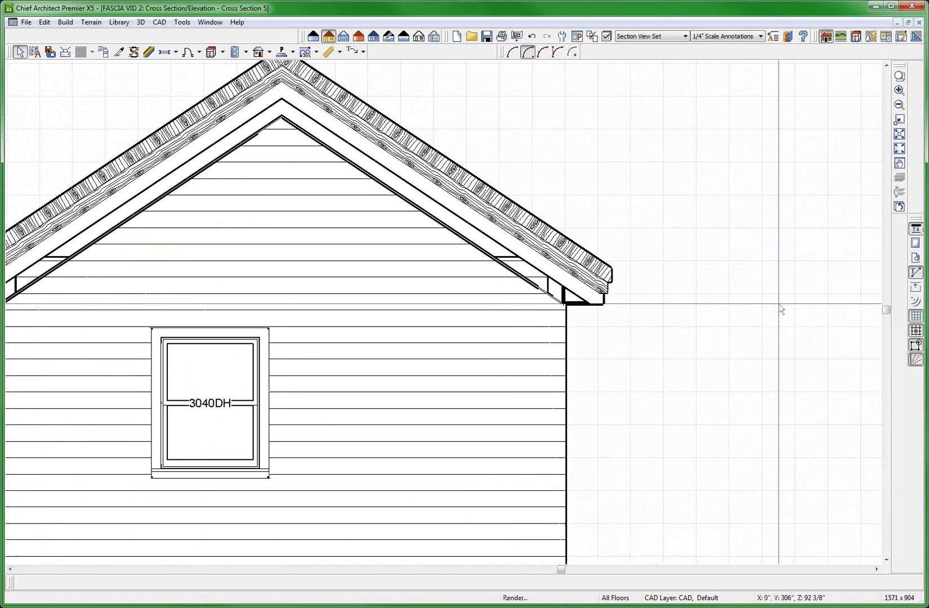
{"action": "scroll", "coordinate": [720, 282], "scroll_direction": "down", "scroll_amount": 3}
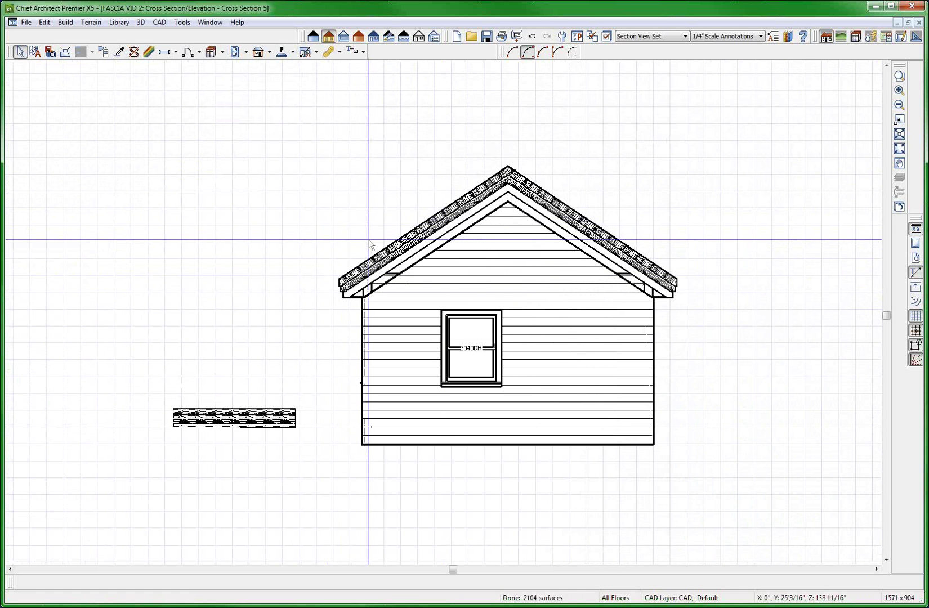
Close the cross section to return to the floor plan, and select the building's room.
{"action": "key", "text": "ctrl+w"}
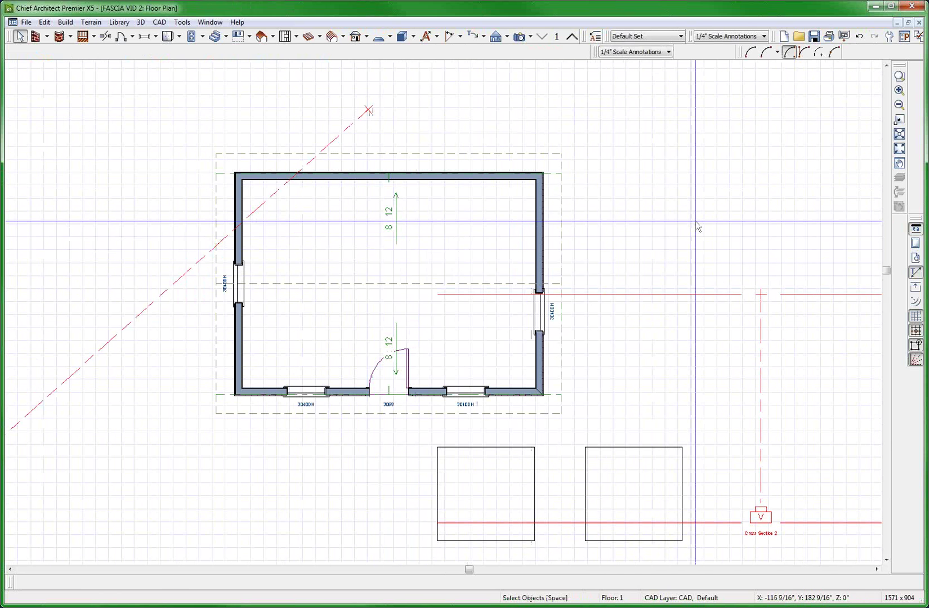
{"action": "left_click", "coordinate": [438, 317]}
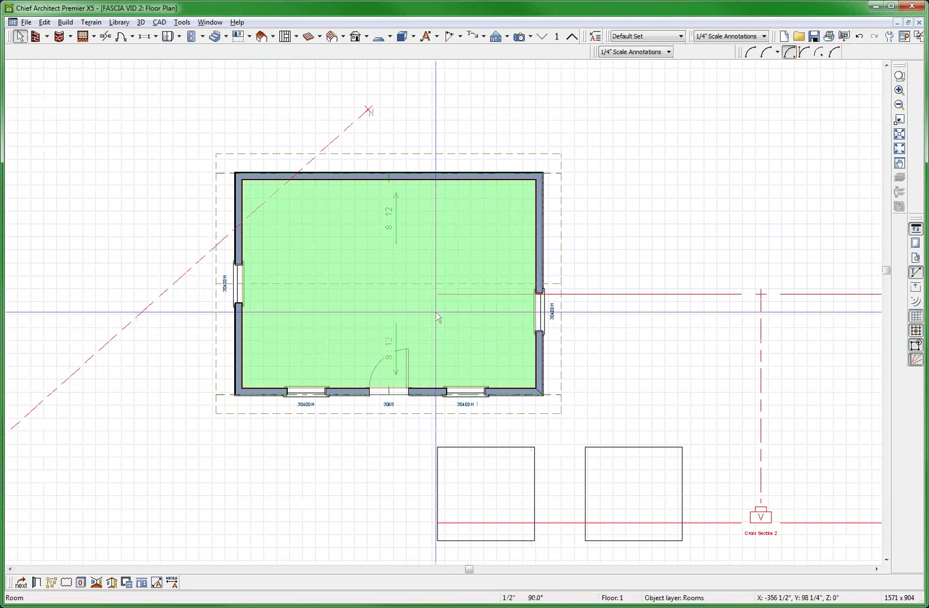
Open an orthographic framing overview of the building and examine the fascia and shadow boards at the gable-end eave corner.
{"action": "key", "text": "shift+o"}
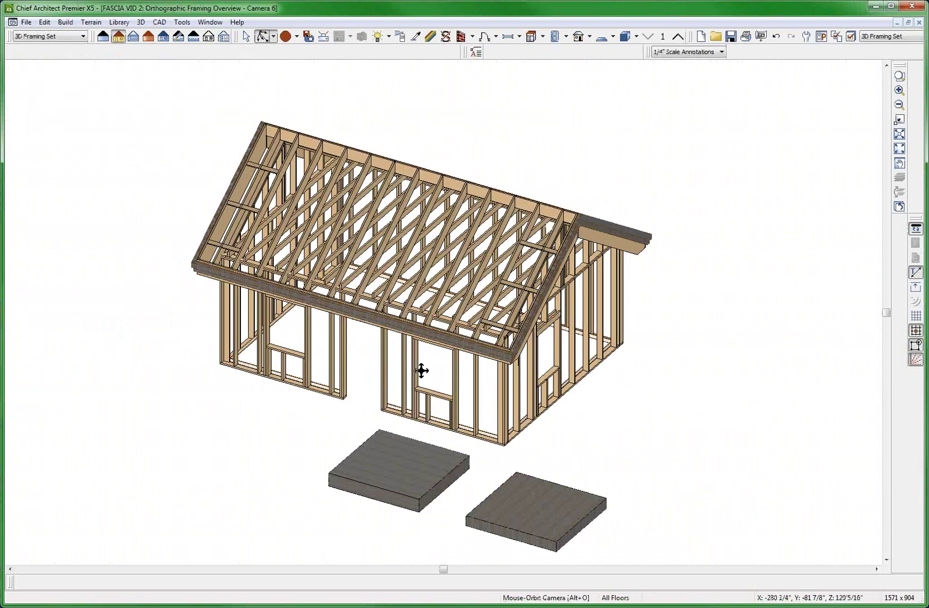
{"action": "left_click_drag", "start_coordinate": [266, 328], "coordinate": [452, 285]}
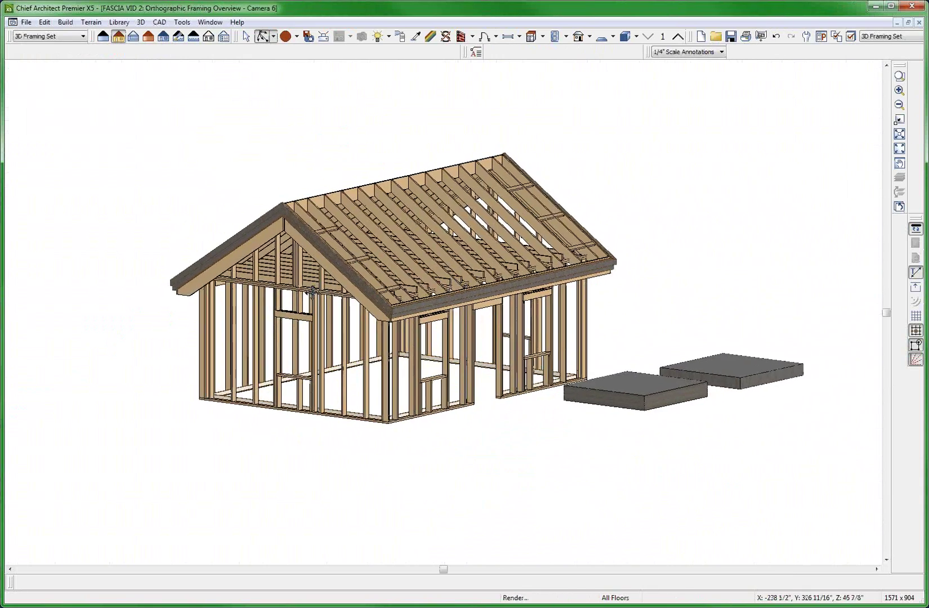
{"action": "scroll", "coordinate": [341, 285], "scroll_direction": "up", "scroll_amount": 3}
{"action": "scroll", "coordinate": [341, 285], "scroll_direction": "up", "scroll_amount": 2}
{"action": "scroll", "coordinate": [532, 369], "scroll_direction": "up", "scroll_amount": 3}
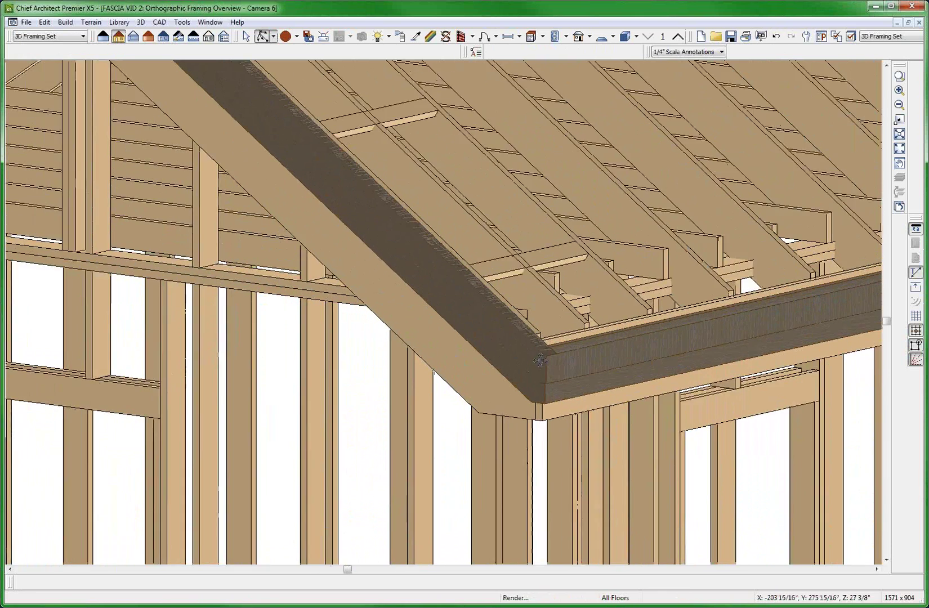
{"action": "key", "text": "space"}
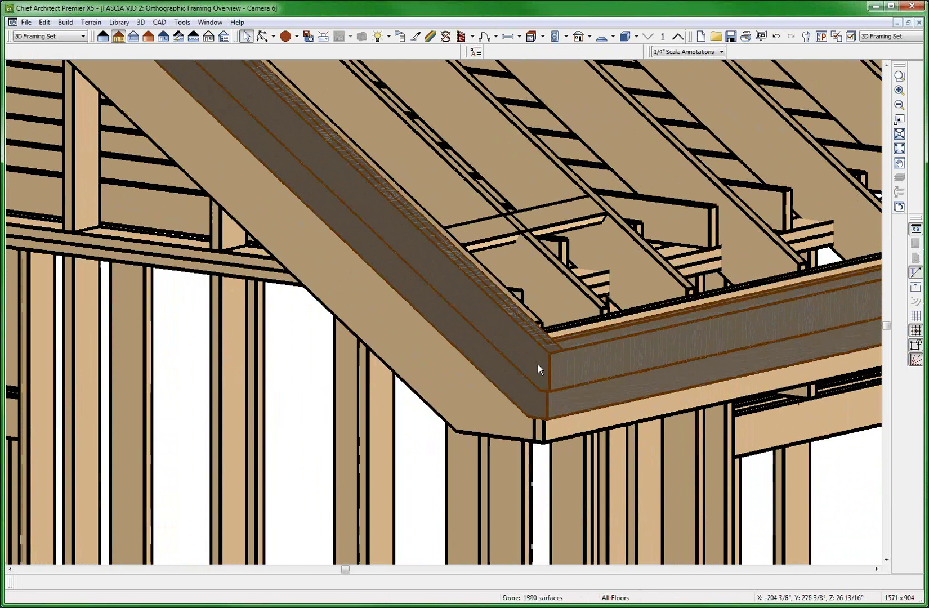
{"action": "scroll", "coordinate": [537, 364], "scroll_direction": "down", "scroll_amount": 5}
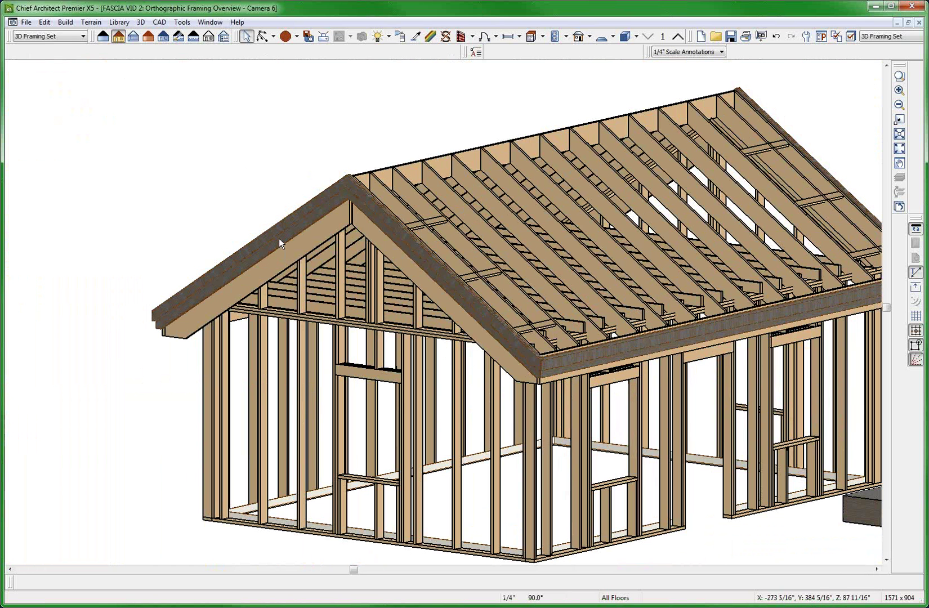
Turn on the display of the Roof Planes layer in the 3D Framing Set and inspect the gable peak up close.
{"action": "key", "text": "l"}
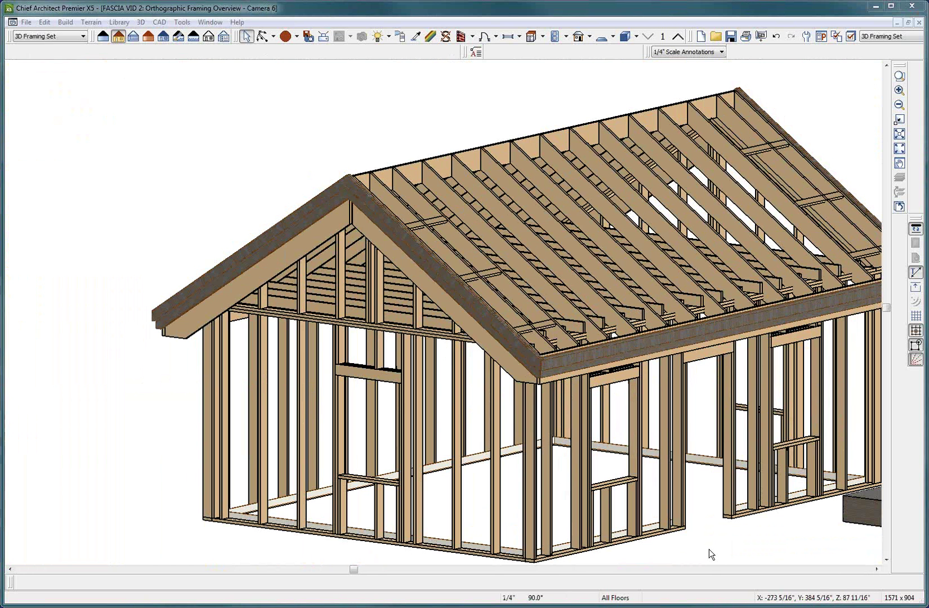
{"action": "key", "text": "r"}
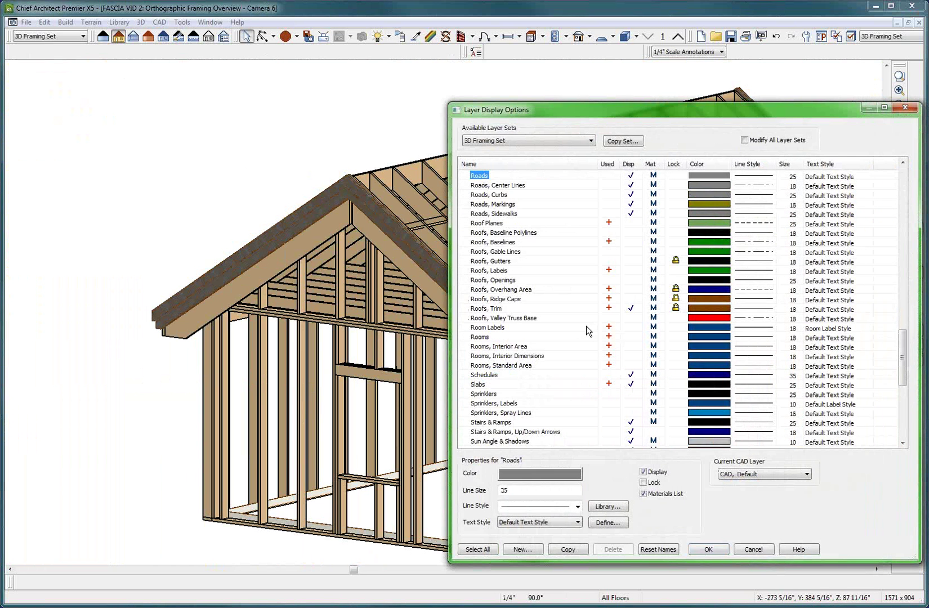
{"action": "left_click", "coordinate": [580, 223]}
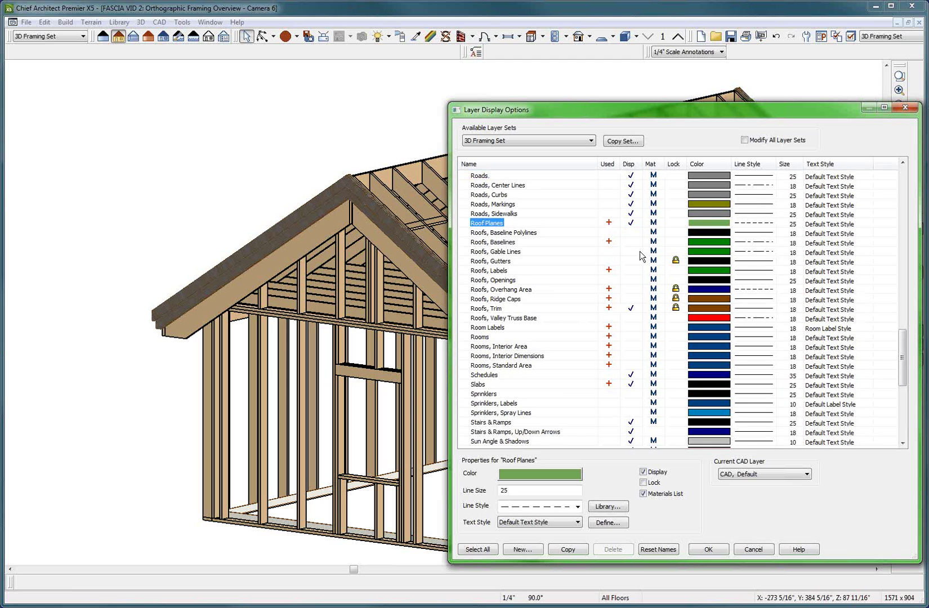
{"action": "key", "text": "Return"}
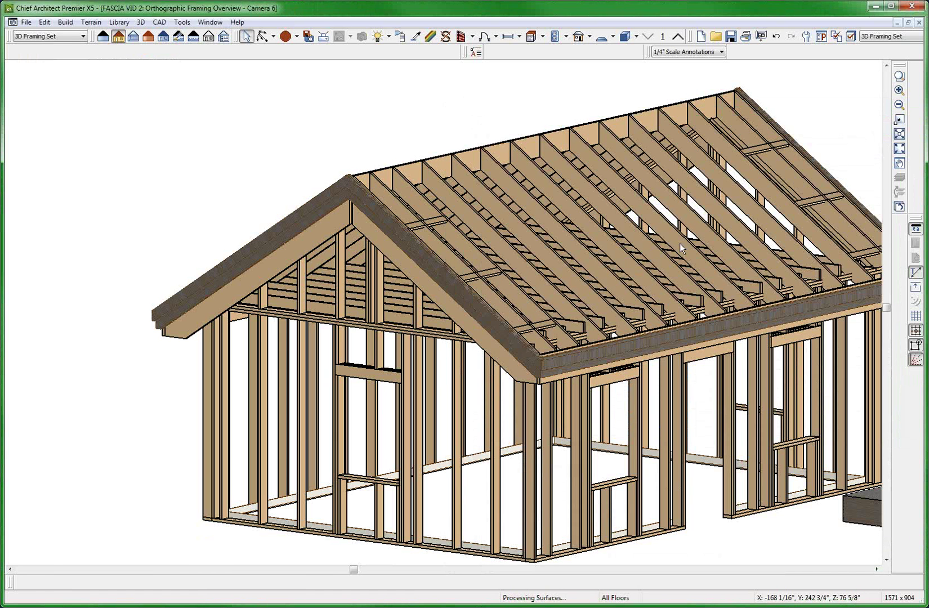
{"action": "scroll", "coordinate": [326, 213], "scroll_direction": "up", "scroll_amount": 2}
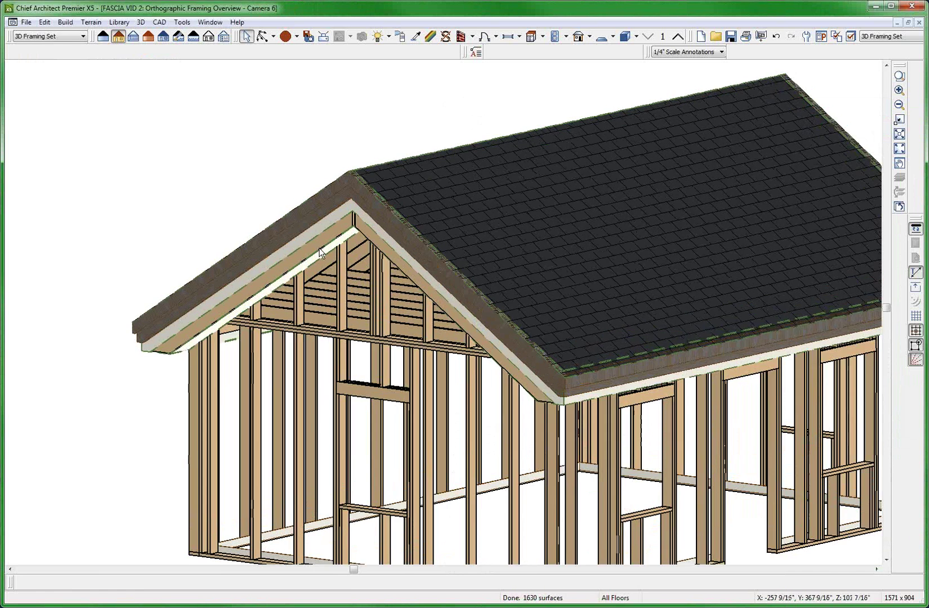
{"action": "scroll", "coordinate": [319, 251], "scroll_direction": "up", "scroll_amount": 2}
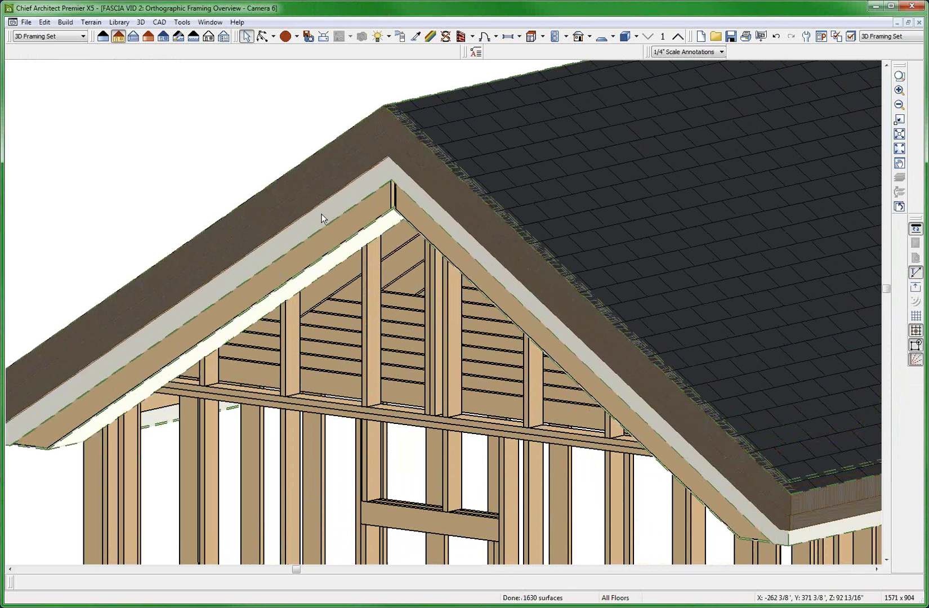
{"action": "scroll", "coordinate": [324, 225], "scroll_direction": "down", "scroll_amount": 4}
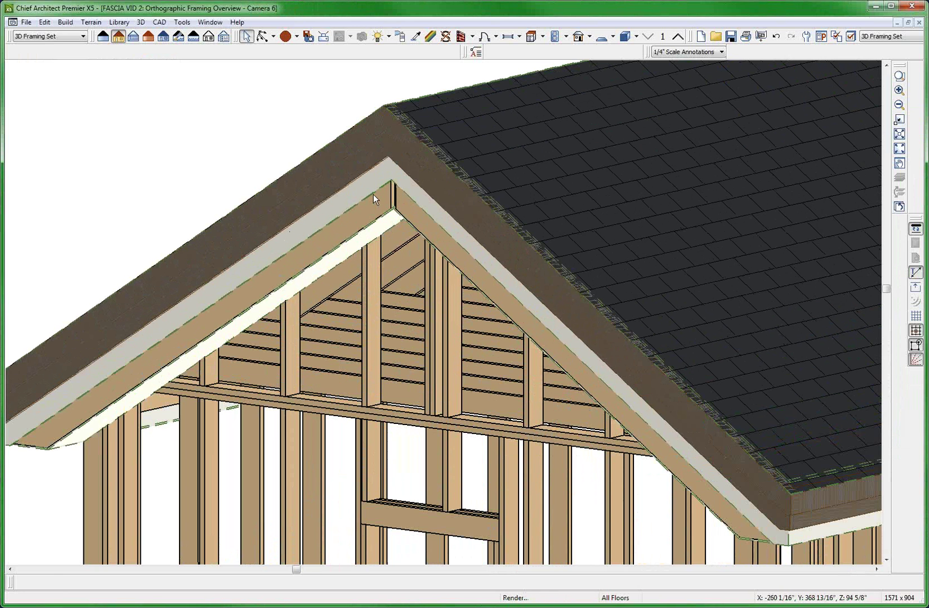